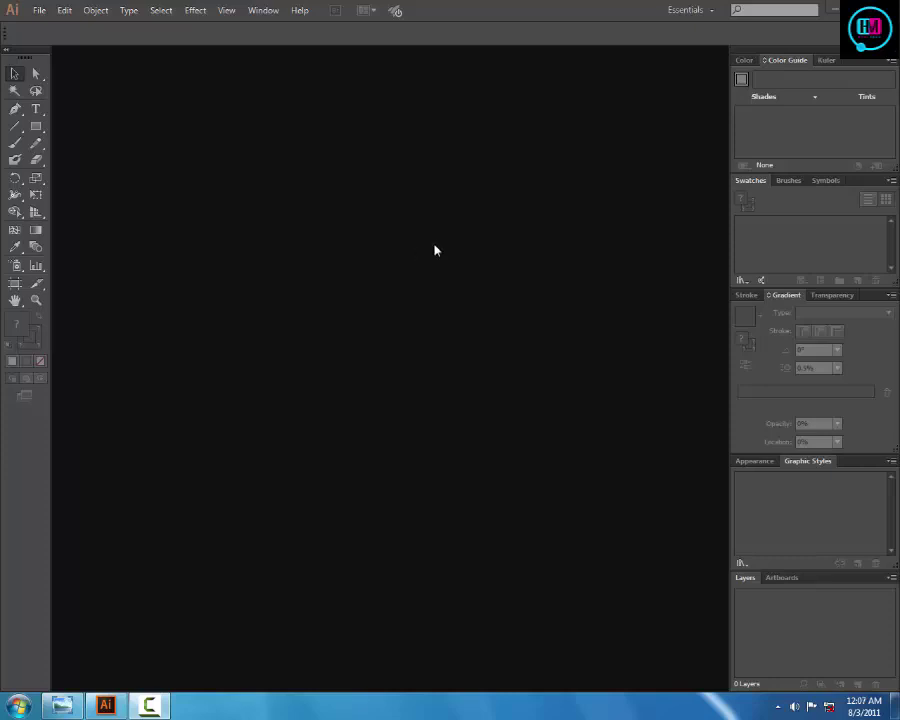
Step: Start a new document with a 300 × 100 px artboard
{"action": "left_click", "coordinate": [37, 10]}
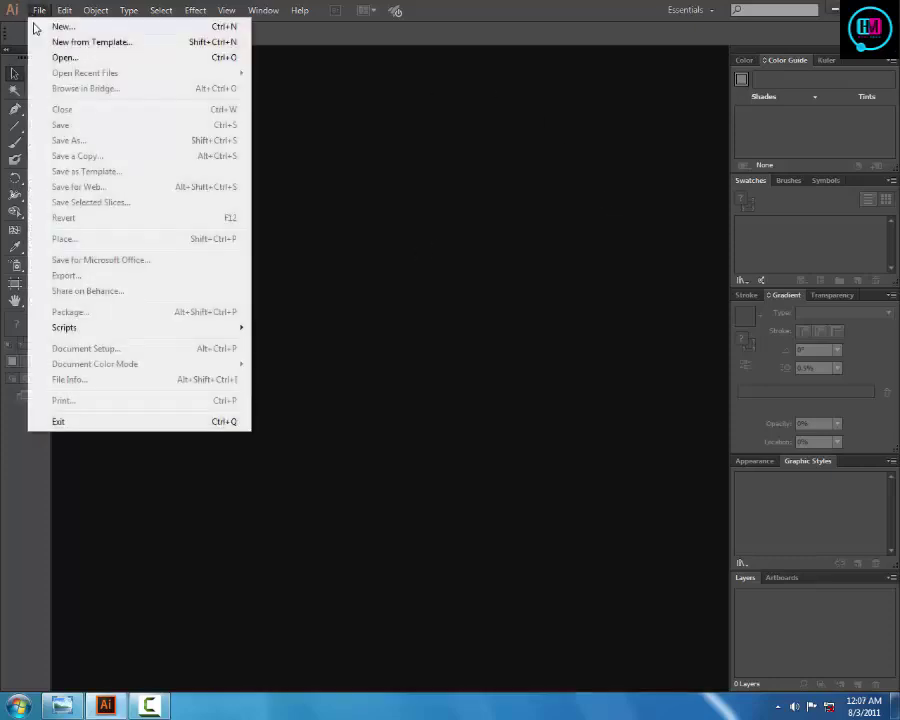
{"action": "left_click", "coordinate": [207, 27]}
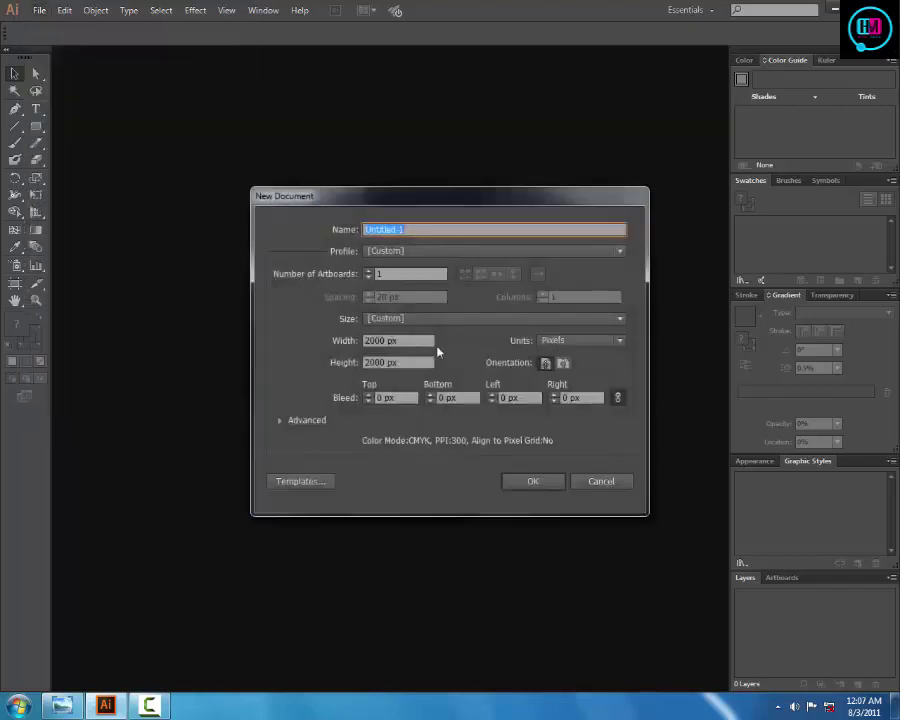
{"action": "left_click", "coordinate": [404, 341]}
{"action": "type", "text": "300"}
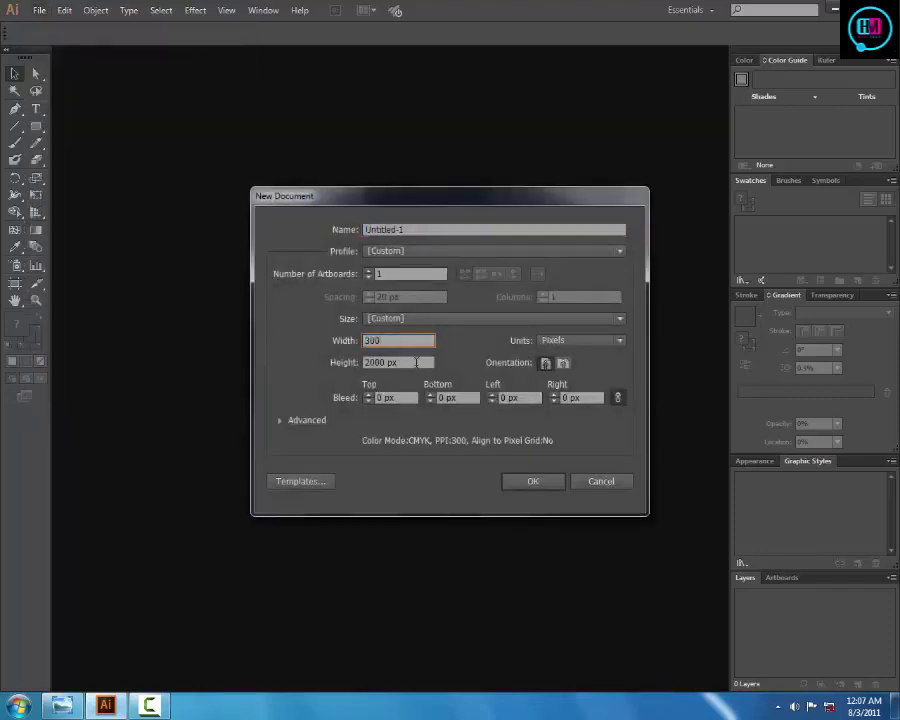
{"action": "left_click", "coordinate": [416, 362]}
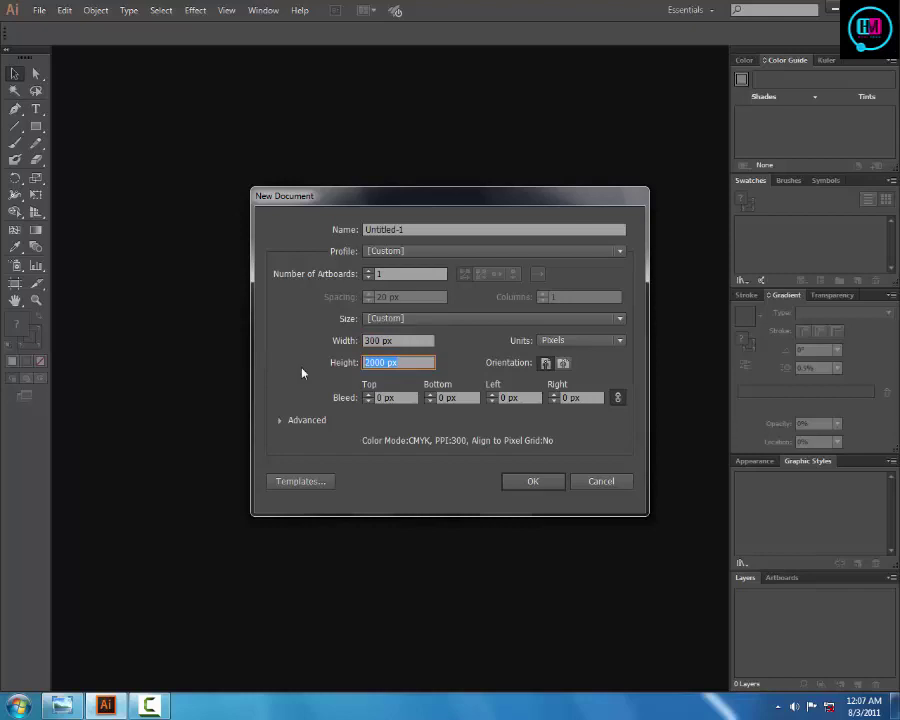
{"action": "type", "text": "100"}
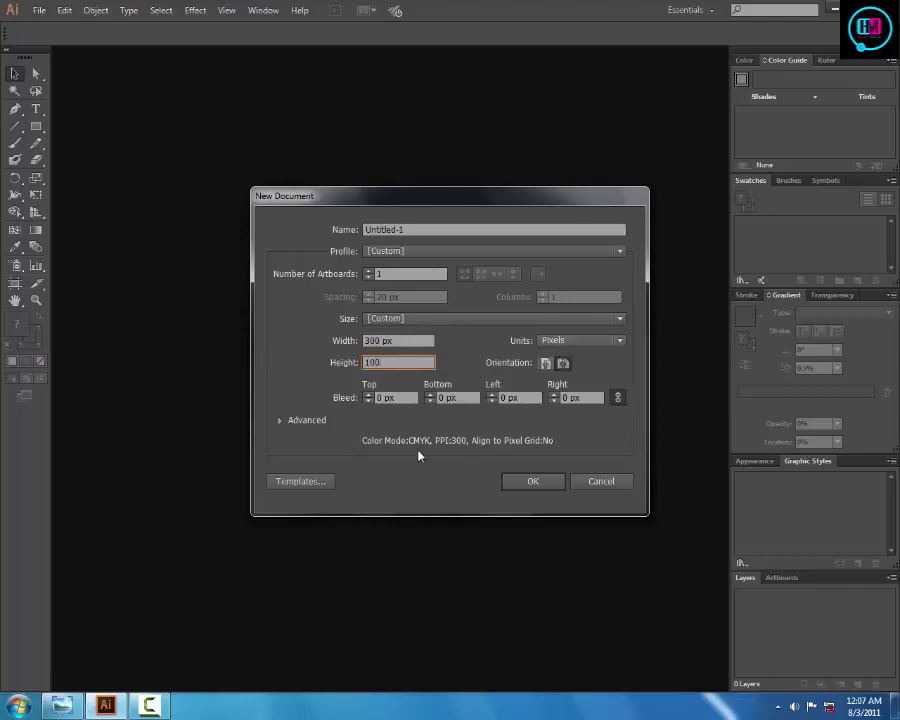
Step: Set RGB colour mode and High (300 ppi) raster effects, then create the document
{"action": "left_click", "coordinate": [280, 420]}
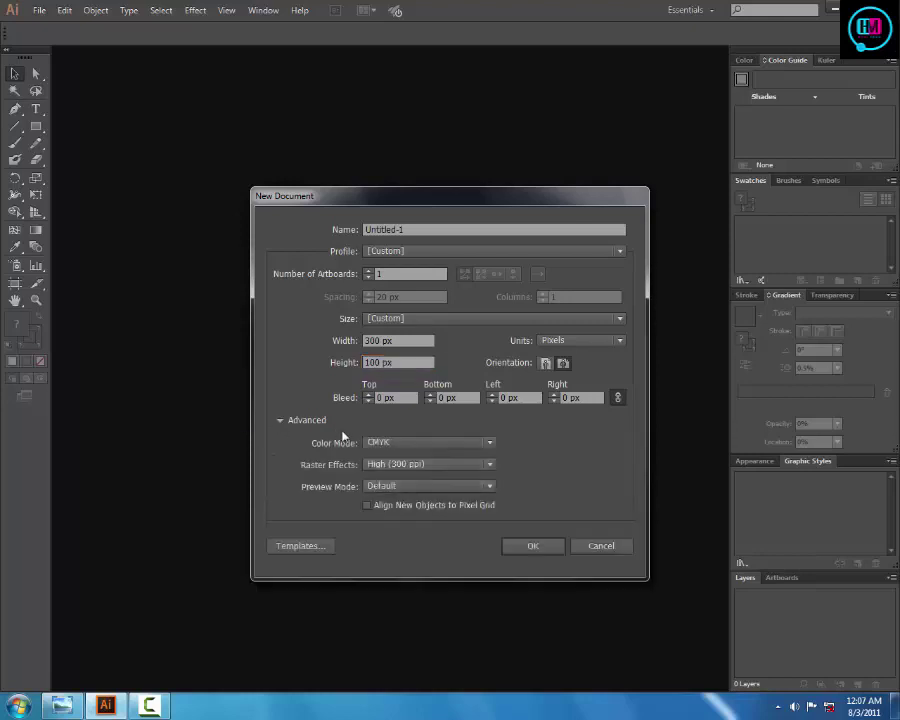
{"action": "left_click", "coordinate": [400, 442]}
{"action": "left_click", "coordinate": [408, 474]}
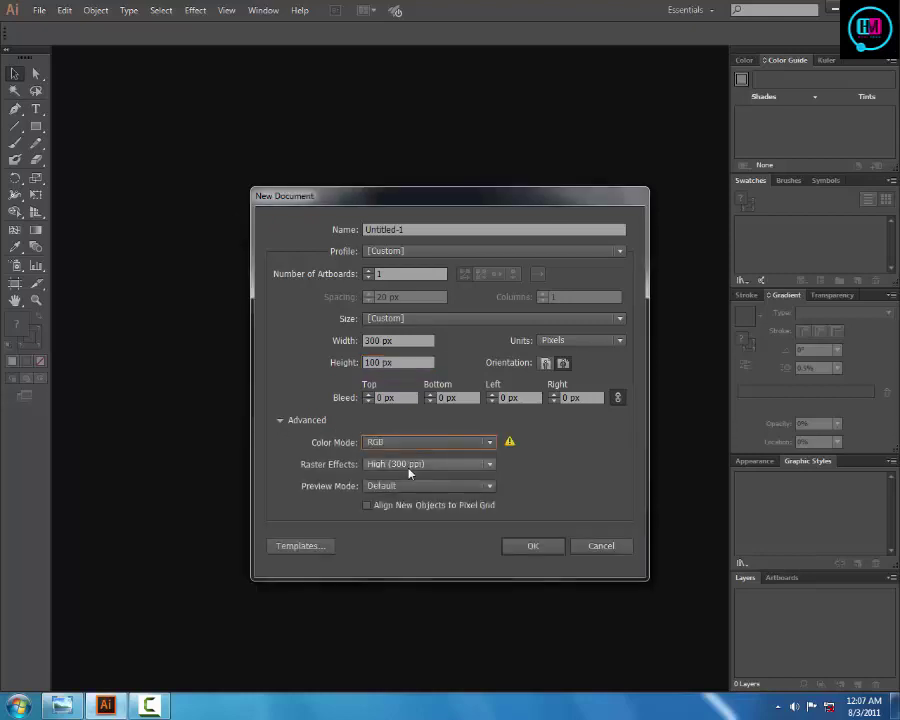
{"action": "left_click", "coordinate": [434, 466]}
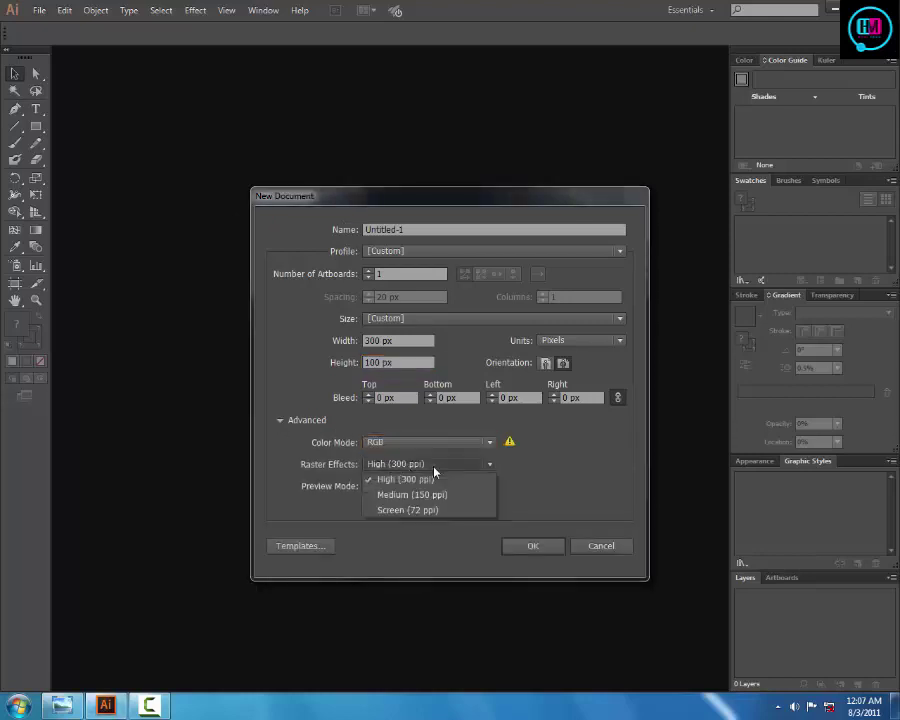
{"action": "left_click", "coordinate": [435, 465]}
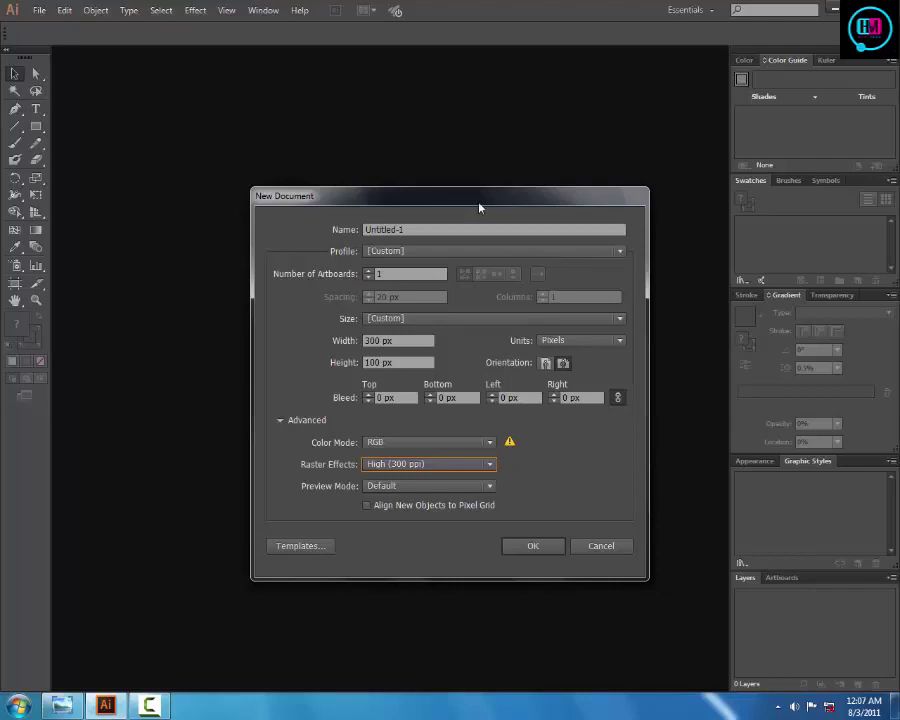
{"action": "left_click_drag", "start_coordinate": [482, 197], "coordinate": [526, 84]}
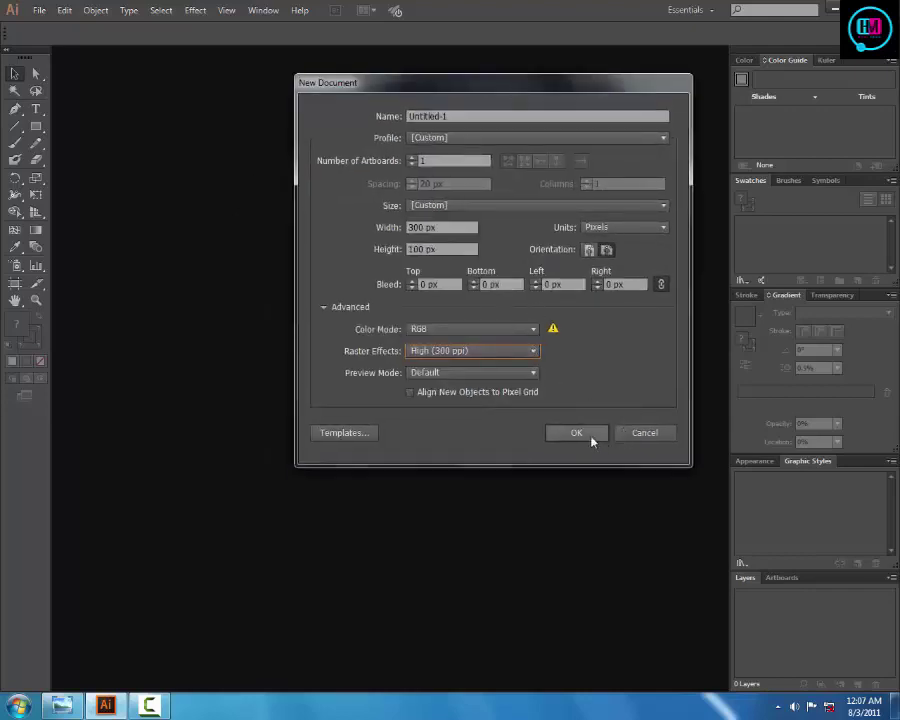
{"action": "left_click", "coordinate": [591, 434]}
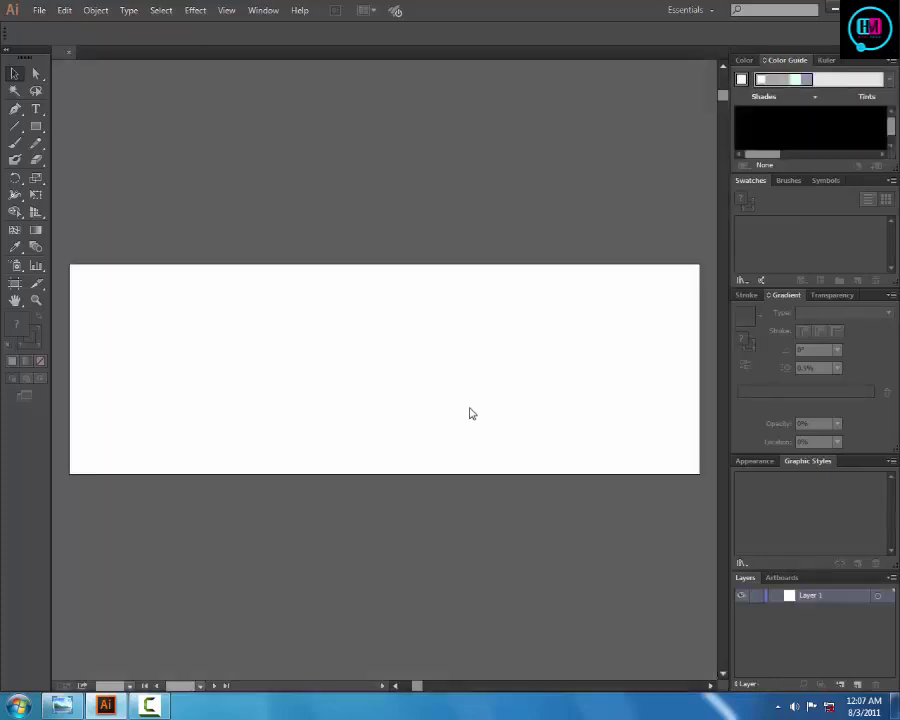
Step: Zoom in closer on the artboard
{"action": "key", "text": "z"}
{"action": "left_click", "coordinate": [462, 389], "text": "alt"}
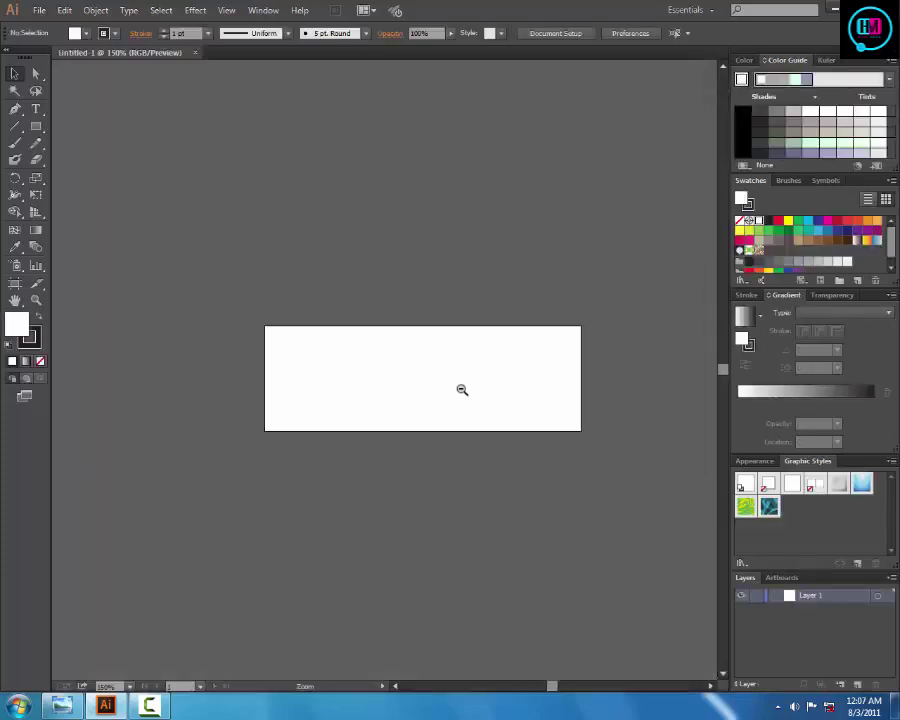
{"action": "left_click", "coordinate": [462, 389]}
{"action": "left_click", "coordinate": [461, 388], "text": "alt"}
{"action": "key", "text": "v"}
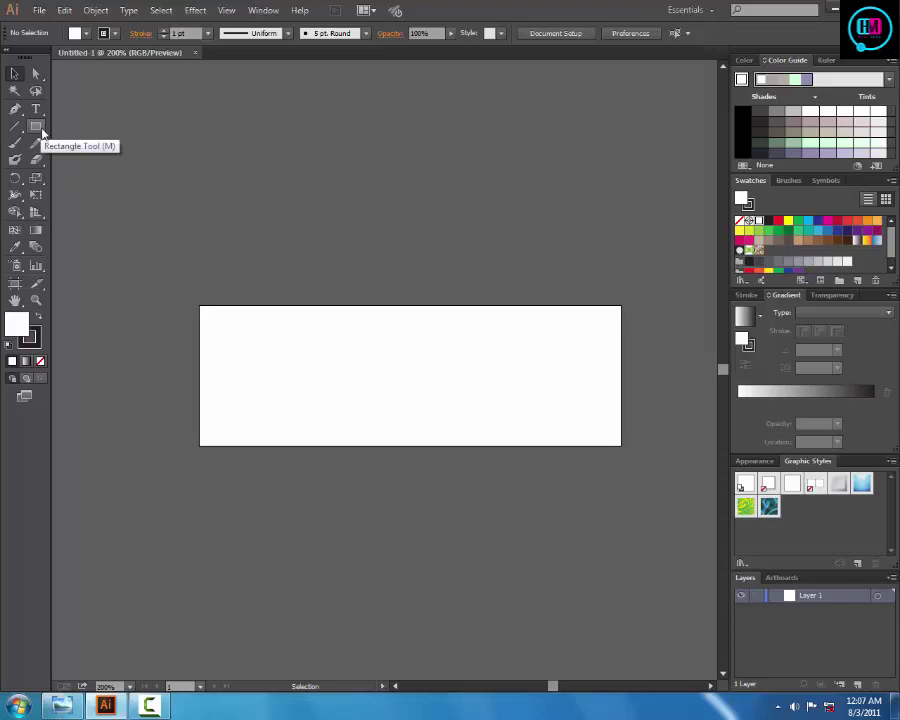
Step: Pen-draw a closed shape from top-right to top-middle, curving down to the bottom, then back to top-right
{"action": "left_click", "coordinate": [15, 108]}
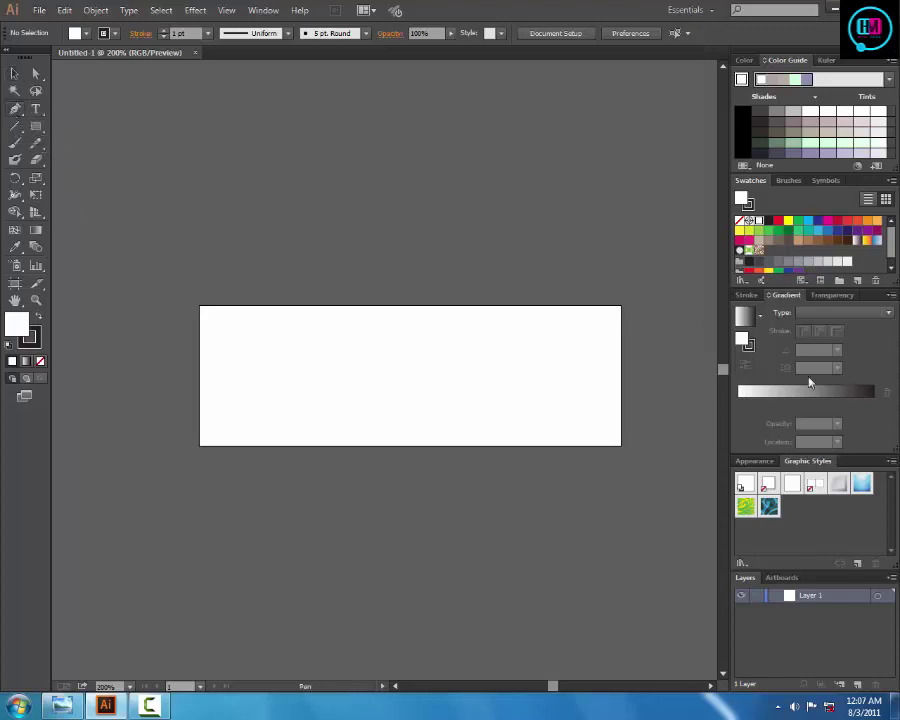
{"action": "left_click", "coordinate": [621, 306]}
{"action": "left_click", "coordinate": [427, 306]}
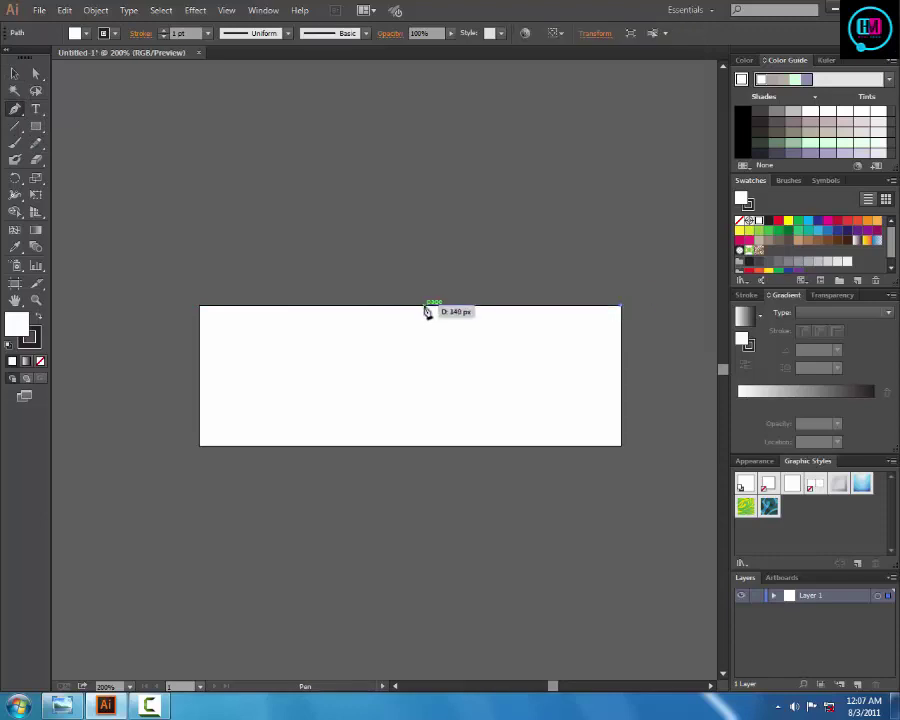
{"action": "mouse_move", "coordinate": [427, 307]}
{"action": "left_mouse_down"}
{"action": "mouse_move", "coordinate": [470, 349]}
{"action": "mouse_move", "coordinate": [500, 452]}
{"action": "mouse_move", "coordinate": [480, 554]}
{"action": "left_mouse_up"}
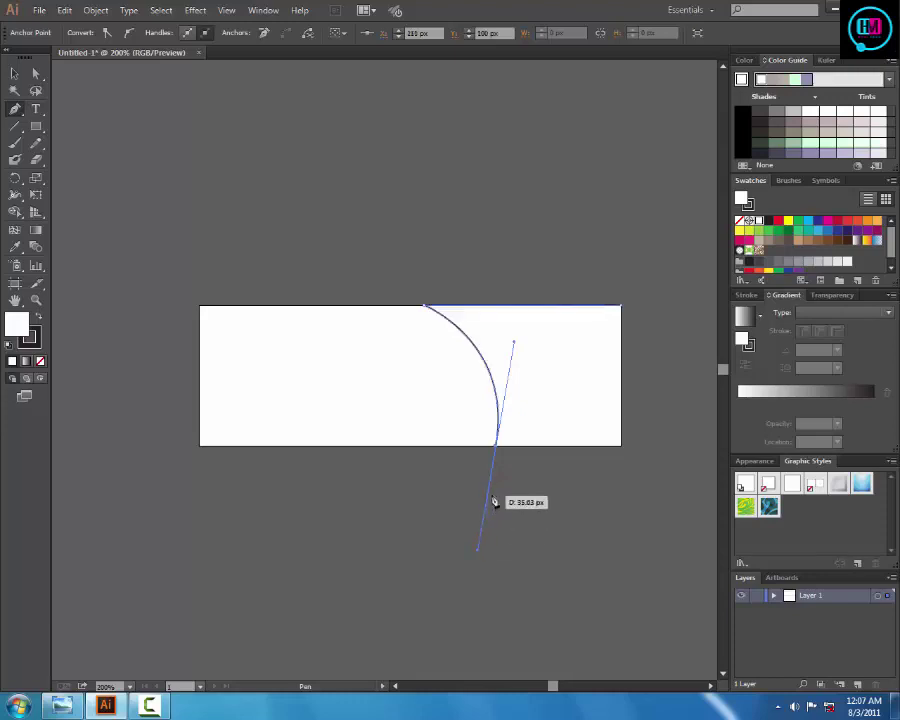
{"action": "mouse_move", "coordinate": [480, 554]}
{"action": "left_mouse_down"}
{"action": "mouse_move", "coordinate": [493, 450]}
{"action": "mouse_move", "coordinate": [503, 450]}
{"action": "left_mouse_up"}
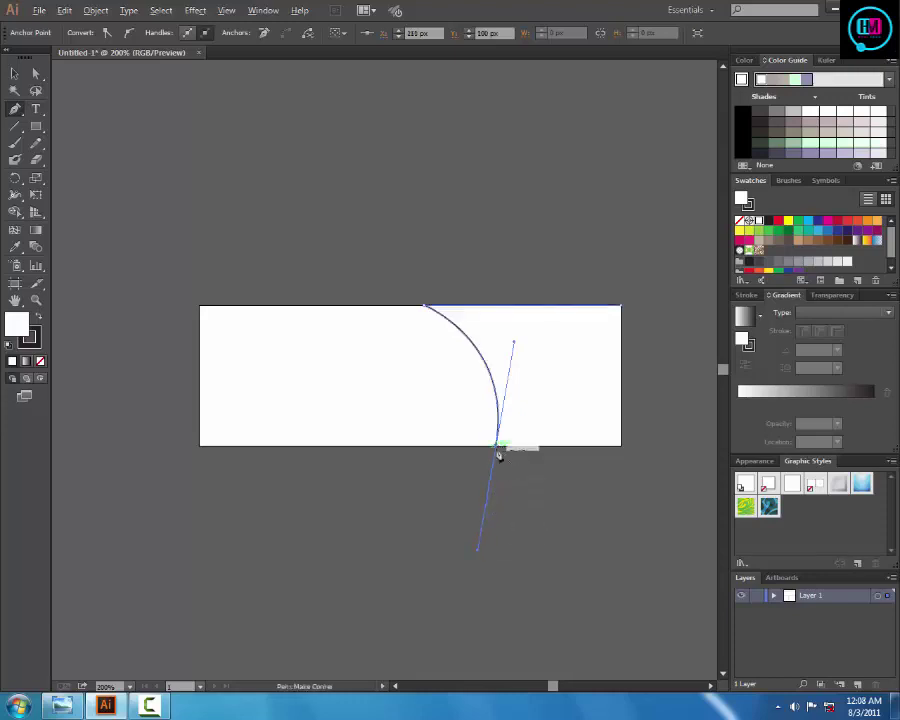
{"action": "left_click", "coordinate": [496, 450]}
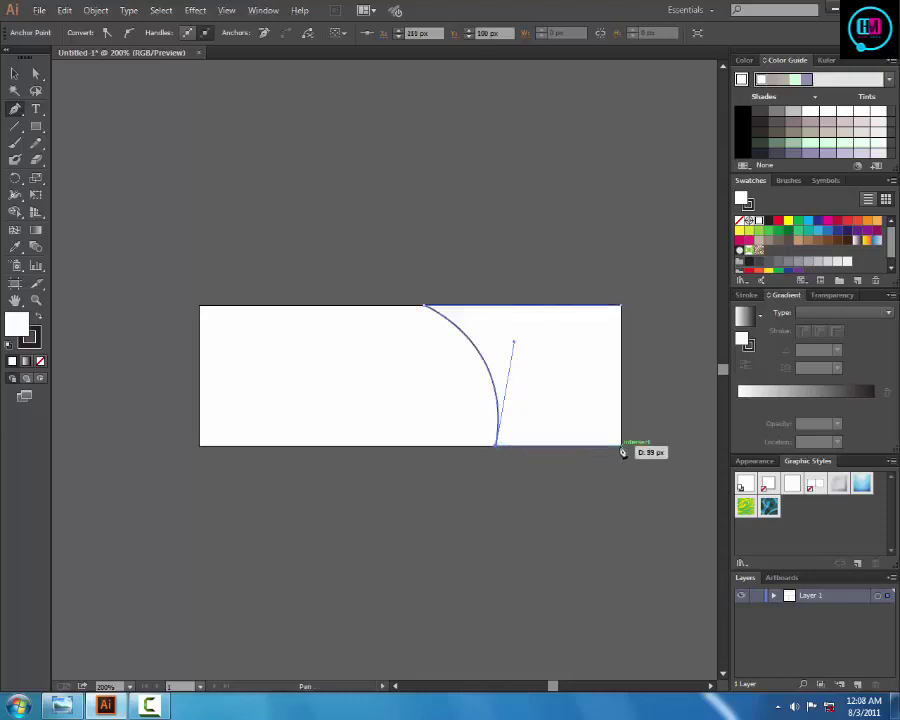
{"action": "left_click", "coordinate": [621, 446]}
{"action": "left_click", "coordinate": [621, 306]}
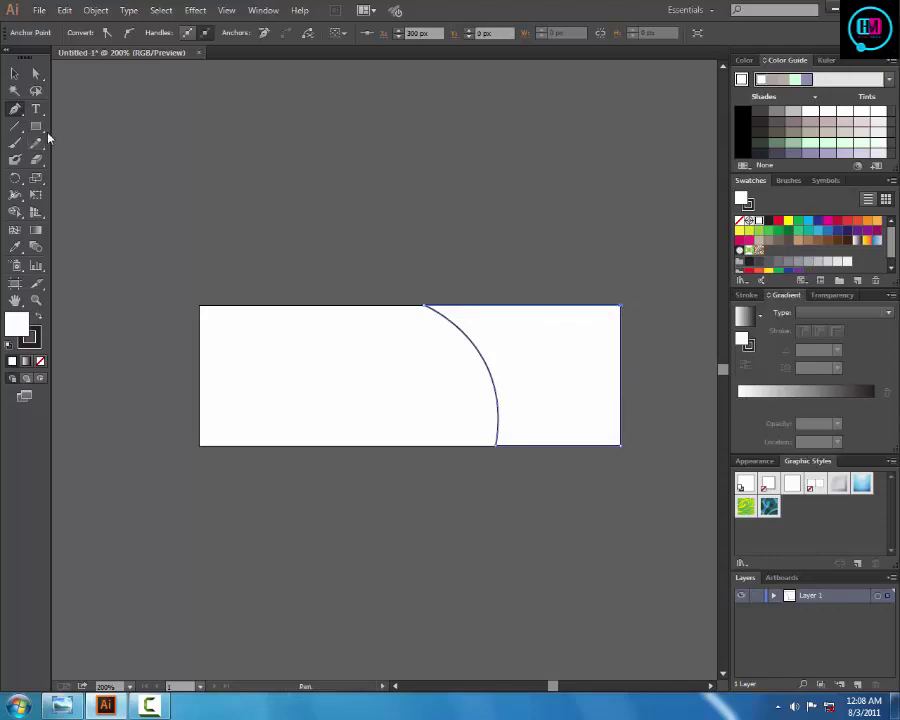
Step: Fill the curved shape with purple #B121F4, set its stroke to None, and reselect it
{"action": "left_click", "coordinate": [41, 350]}
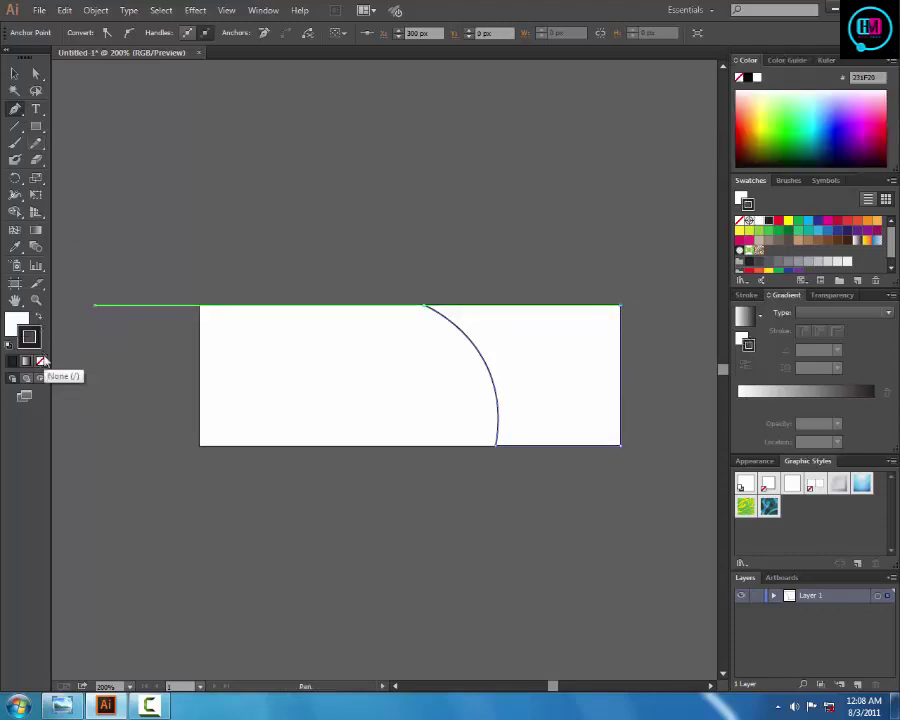
{"action": "left_click", "coordinate": [40, 361]}
{"action": "double_click", "coordinate": [17, 325]}
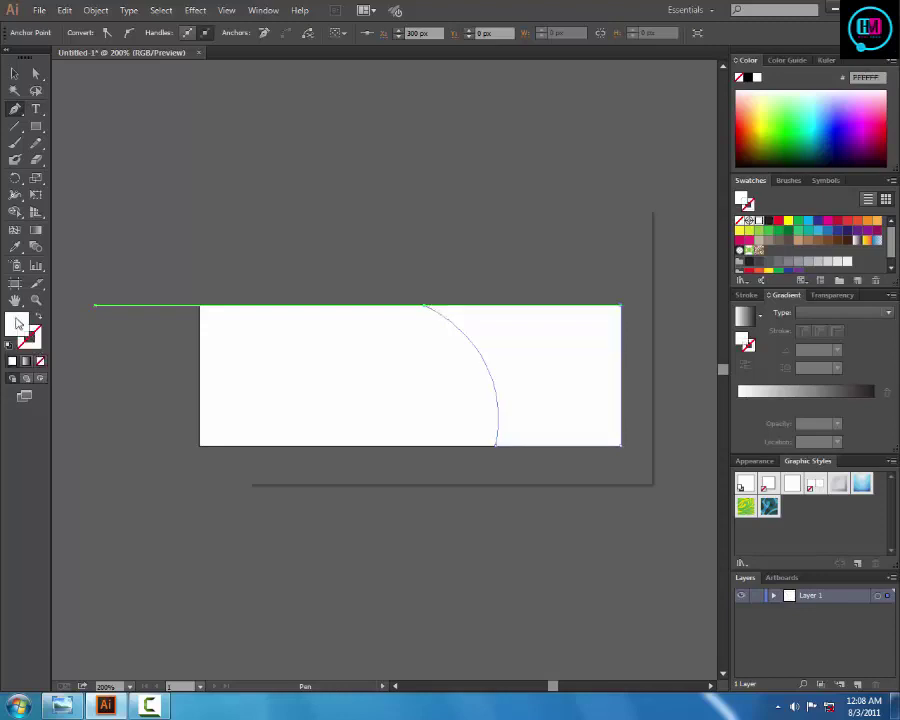
{"action": "left_click", "coordinate": [418, 265]}
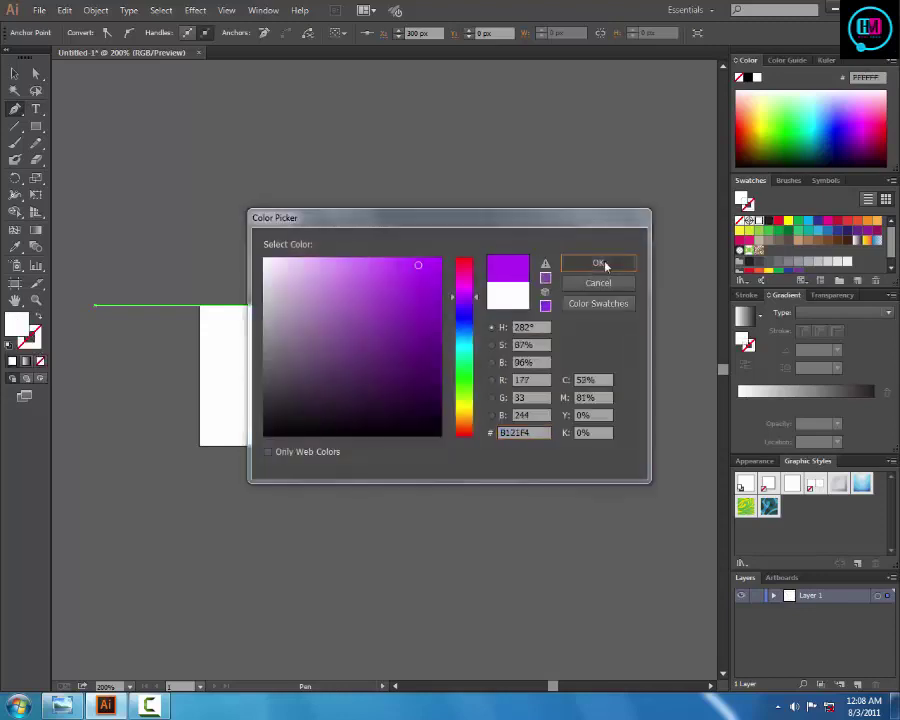
{"action": "left_click", "coordinate": [597, 262]}
{"action": "left_click", "coordinate": [14, 73]}
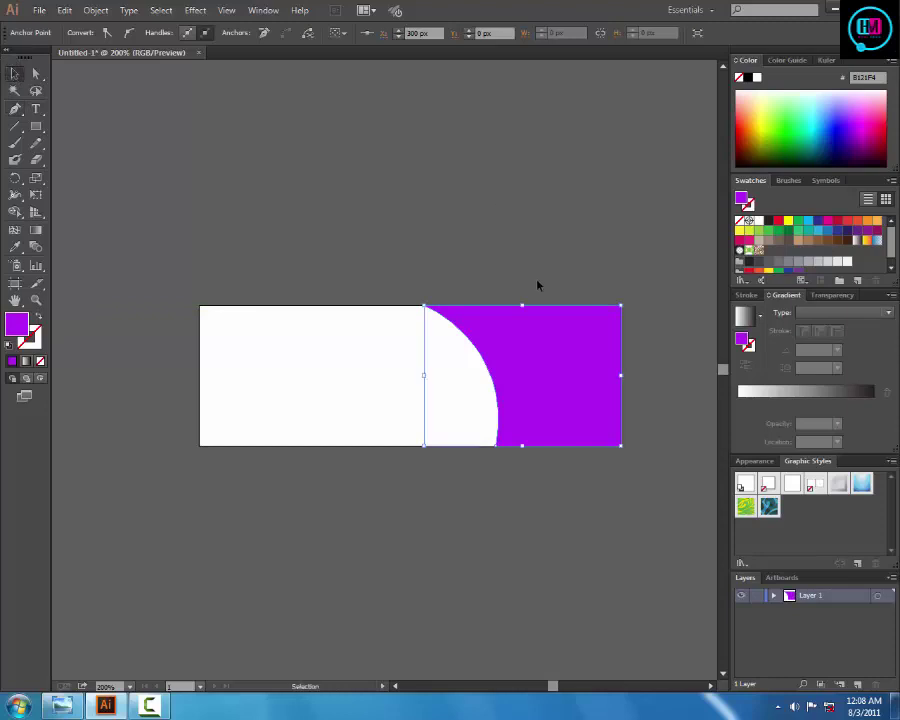
{"action": "left_click", "coordinate": [538, 288]}
Step: Make a vertically reflected copy of the purple shape
{"action": "right_click", "coordinate": [550, 344]}
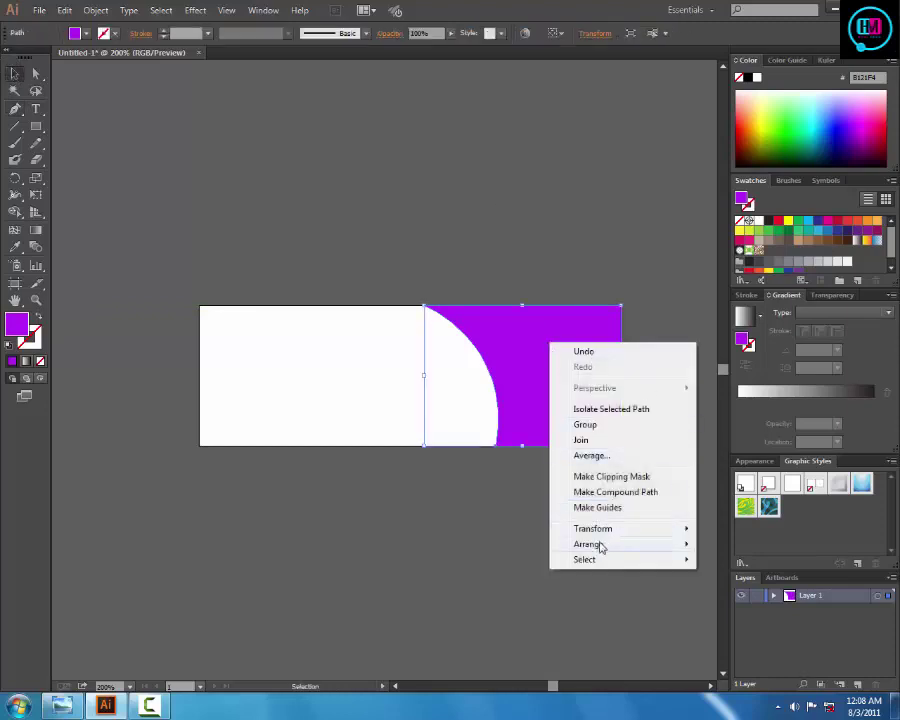
{"action": "mouse_move", "coordinate": [600, 528]}
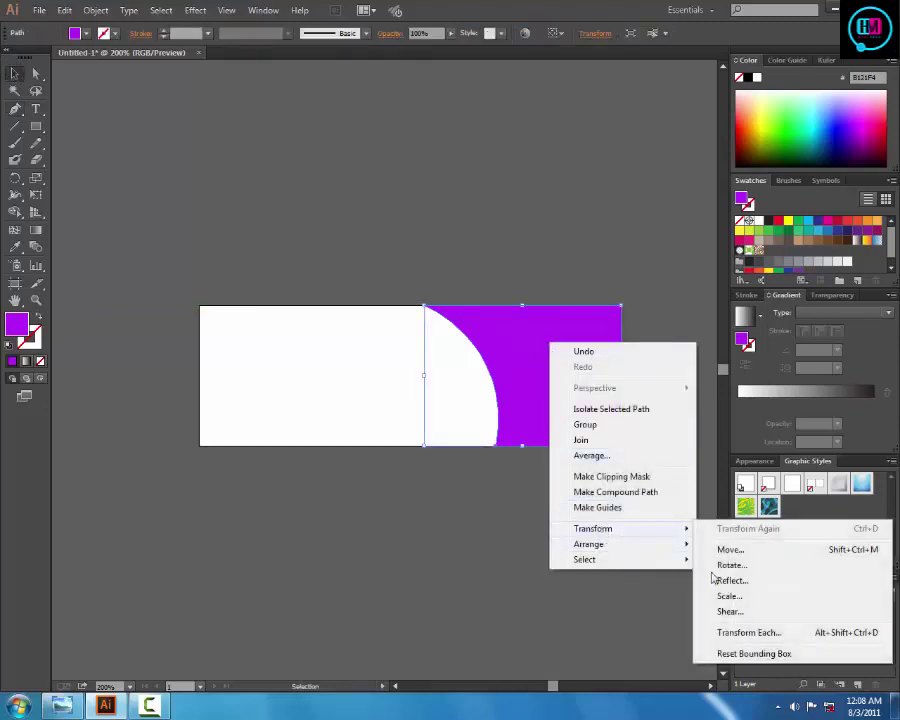
{"action": "left_click", "coordinate": [726, 577]}
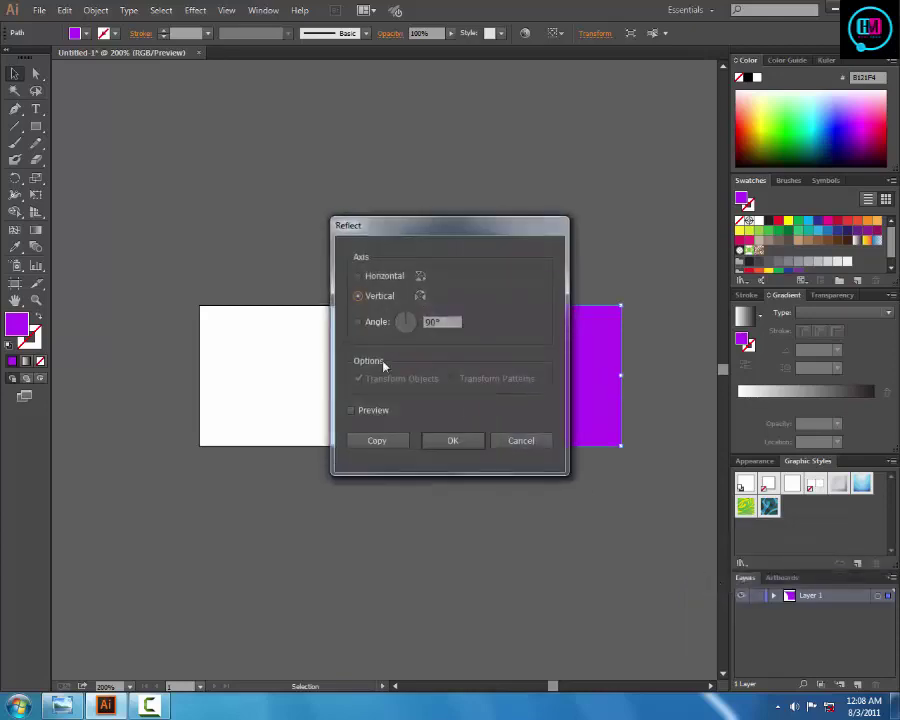
{"action": "left_click", "coordinate": [370, 410]}
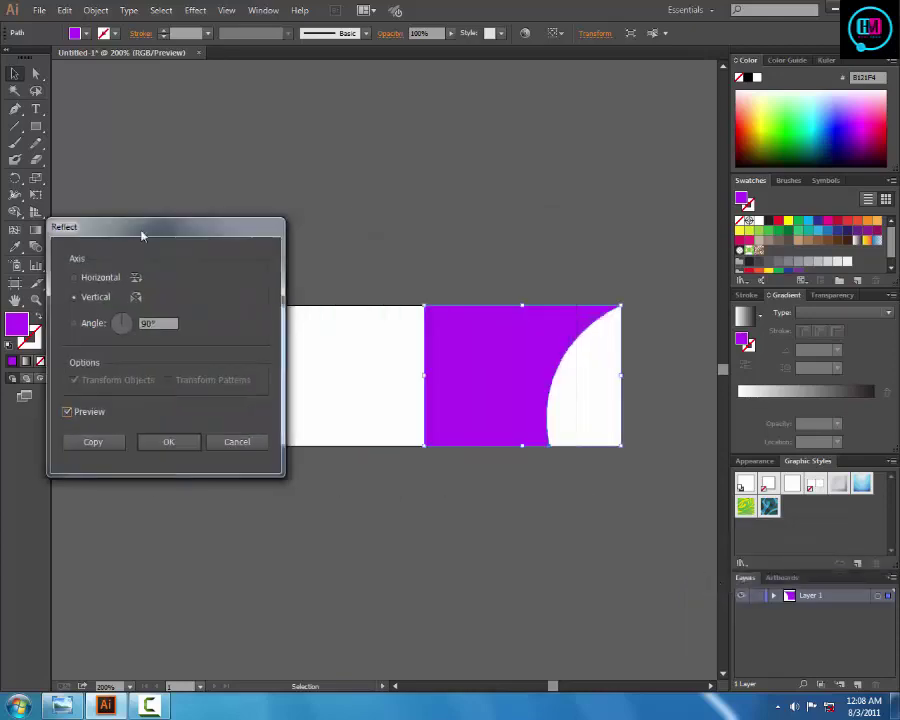
{"action": "left_click_drag", "start_coordinate": [424, 237], "coordinate": [470, 194]}
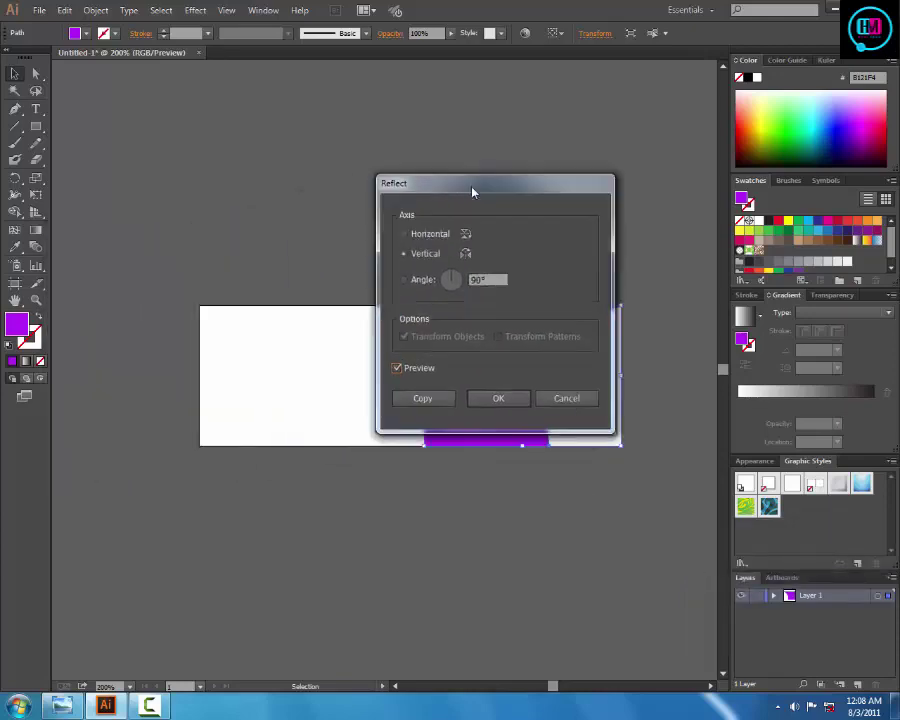
{"action": "left_click", "coordinate": [405, 235]}
{"action": "left_click_drag", "start_coordinate": [496, 199], "coordinate": [628, 164]}
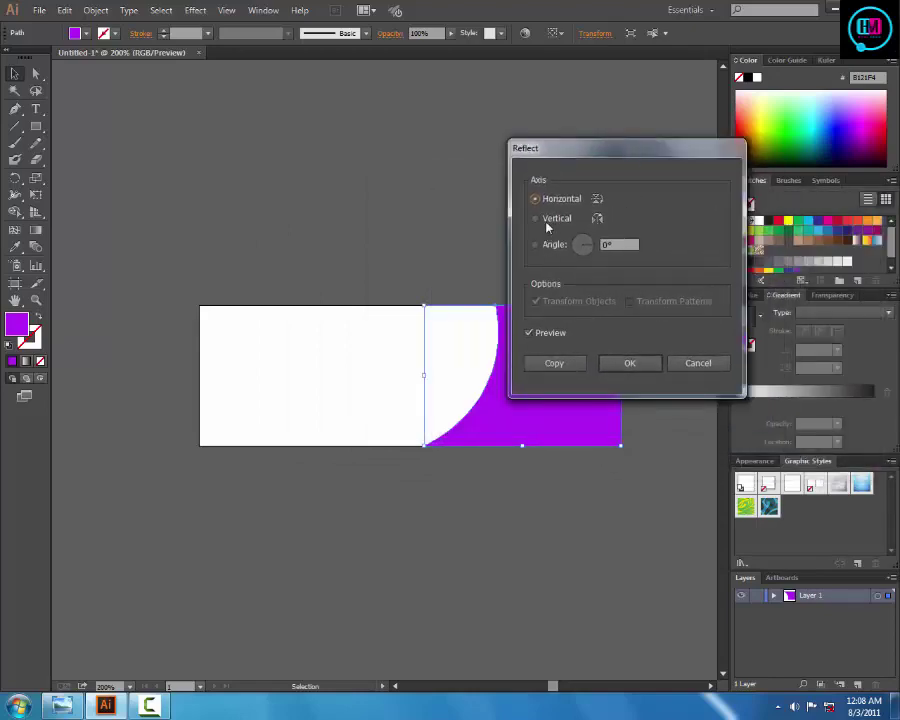
{"action": "left_click", "coordinate": [545, 219]}
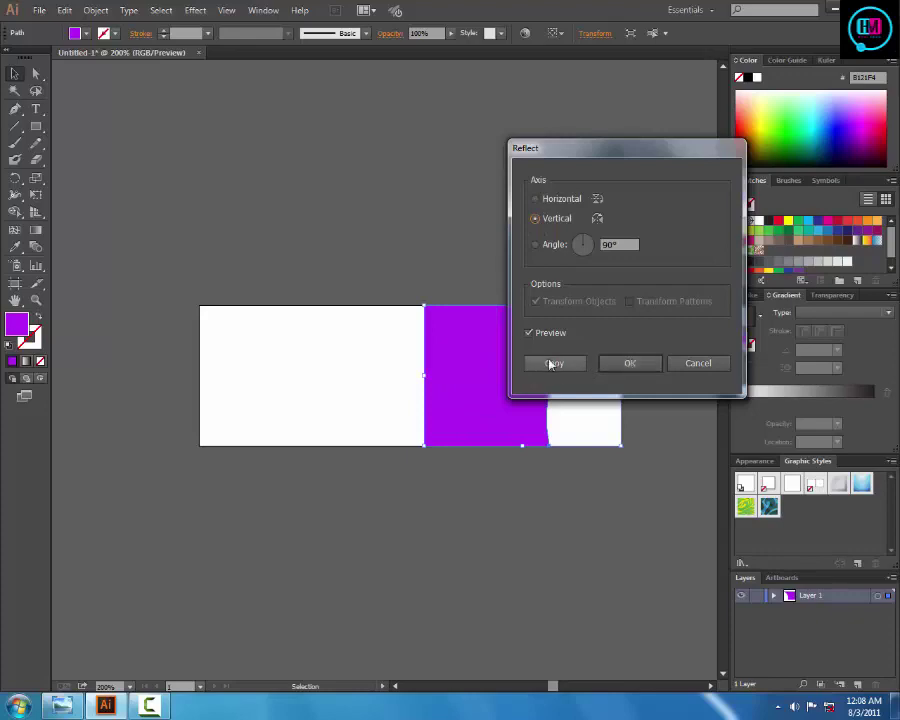
{"action": "left_click", "coordinate": [549, 365]}
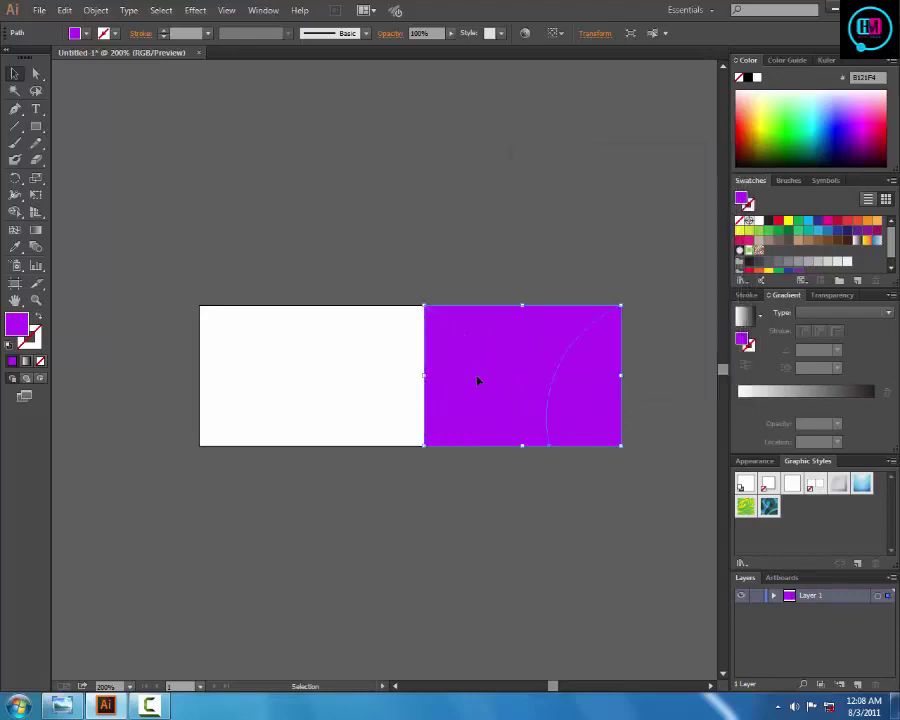
Step: Move the mirrored copy over the banner's left half and deselect
{"action": "left_click_drag", "start_coordinate": [478, 381], "coordinate": [257, 382]}
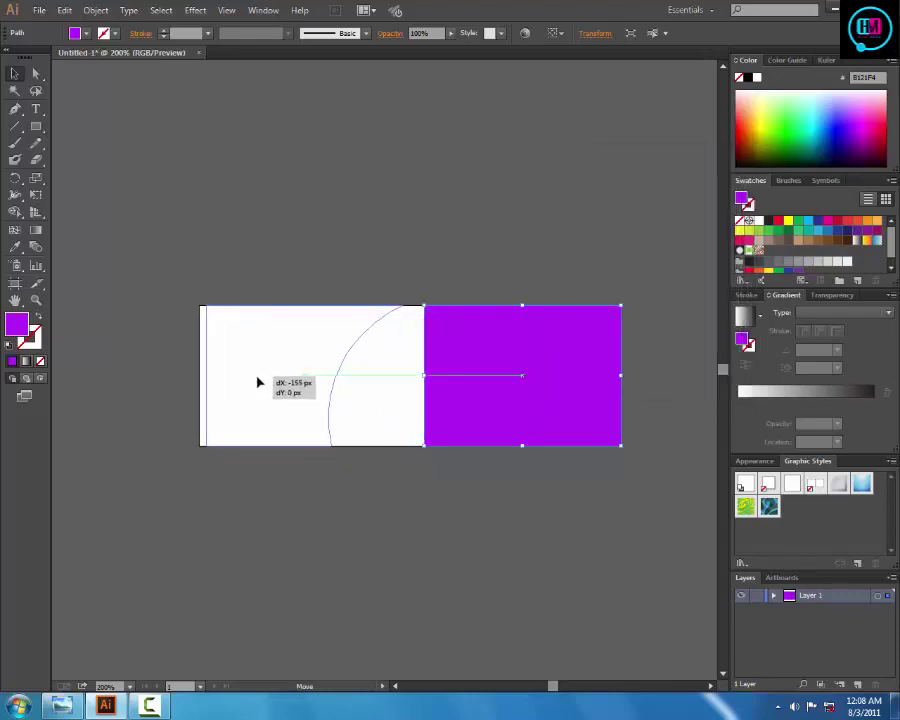
{"action": "left_click_drag", "start_coordinate": [257, 382], "coordinate": [256, 376]}
{"action": "left_click", "coordinate": [369, 198]}
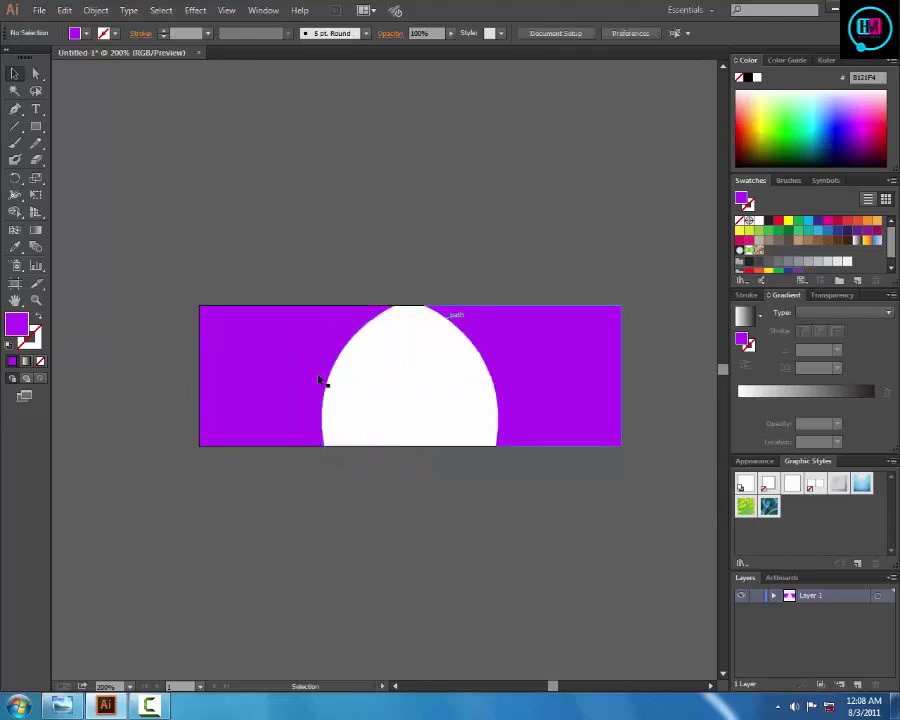
Step: Reflect the left purple piece horizontally after previewing vertical and 90° angle options
{"action": "right_click", "coordinate": [286, 367]}
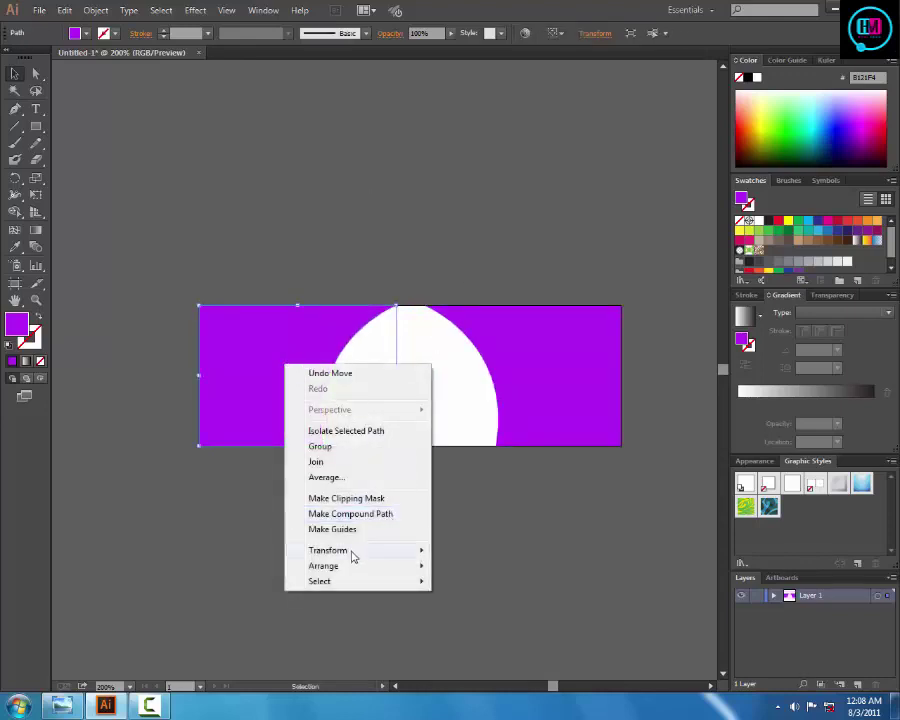
{"action": "mouse_move", "coordinate": [328, 550]}
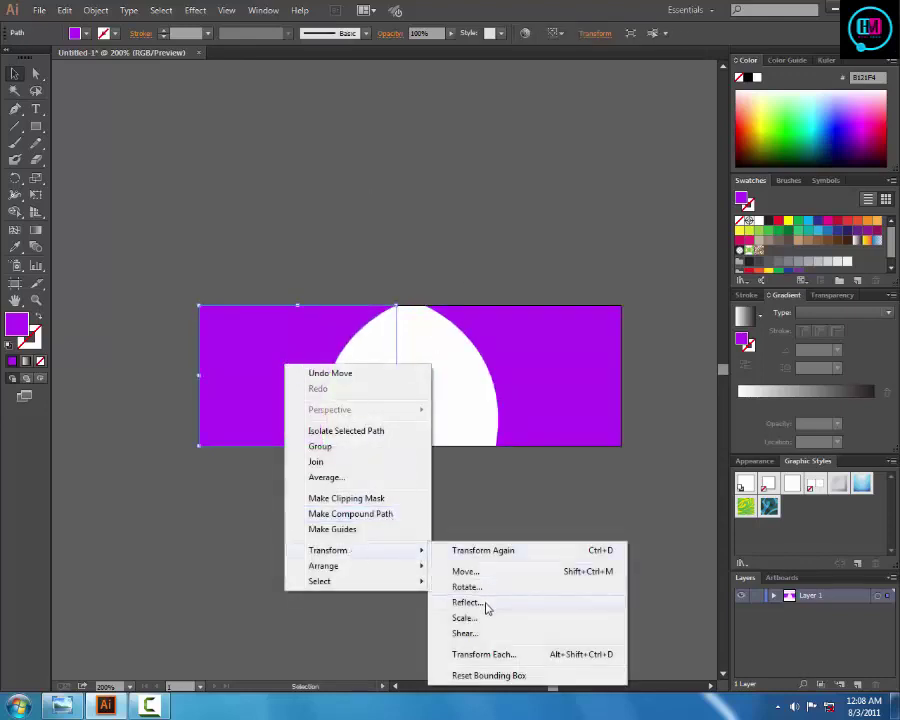
{"action": "left_click", "coordinate": [466, 602]}
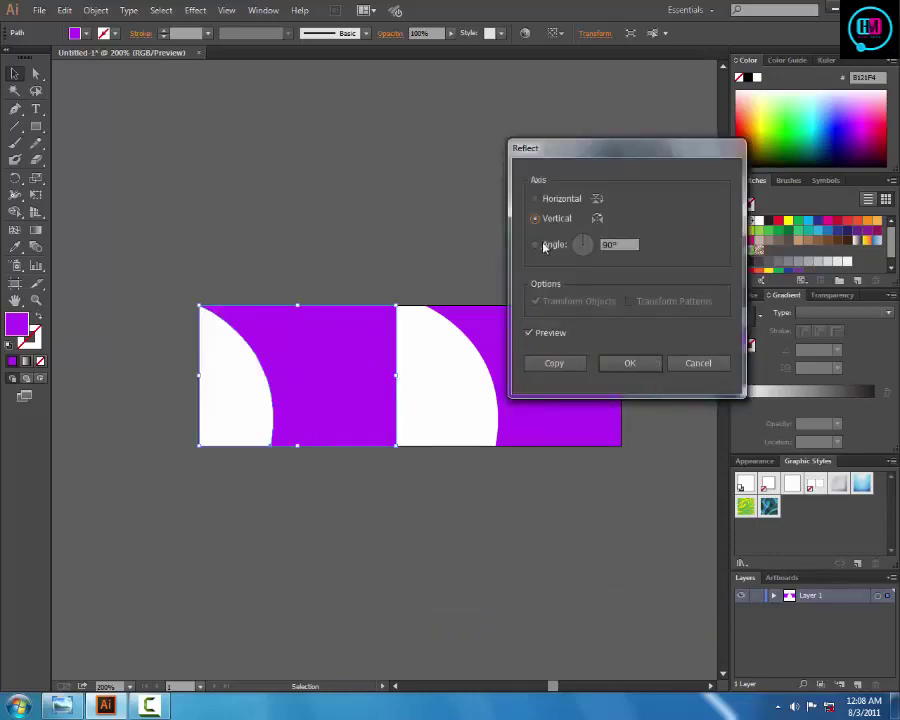
{"action": "left_click", "coordinate": [537, 199]}
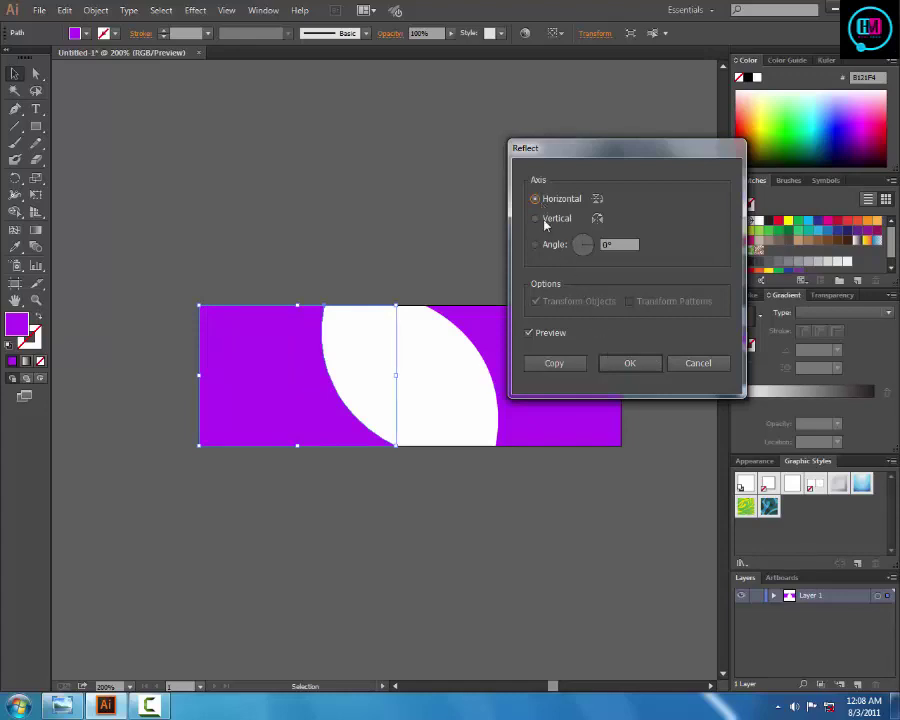
{"action": "left_click", "coordinate": [537, 245]}
{"action": "type", "text": "90"}
{"action": "key", "text": "Tab"}
{"action": "left_click", "coordinate": [585, 254]}
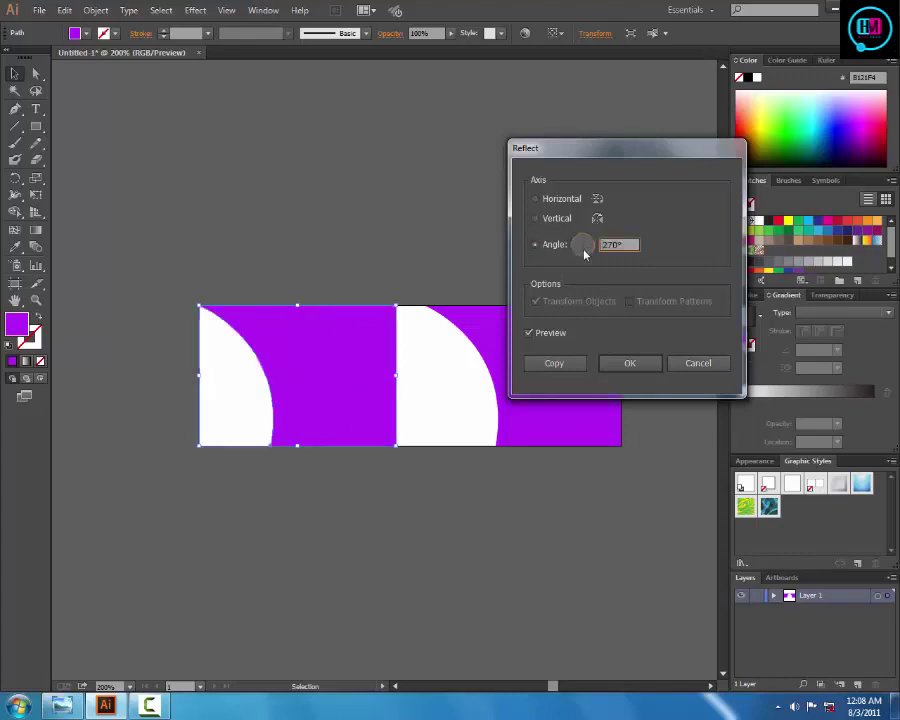
{"action": "left_click_drag", "start_coordinate": [585, 258], "coordinate": [560, 240]}
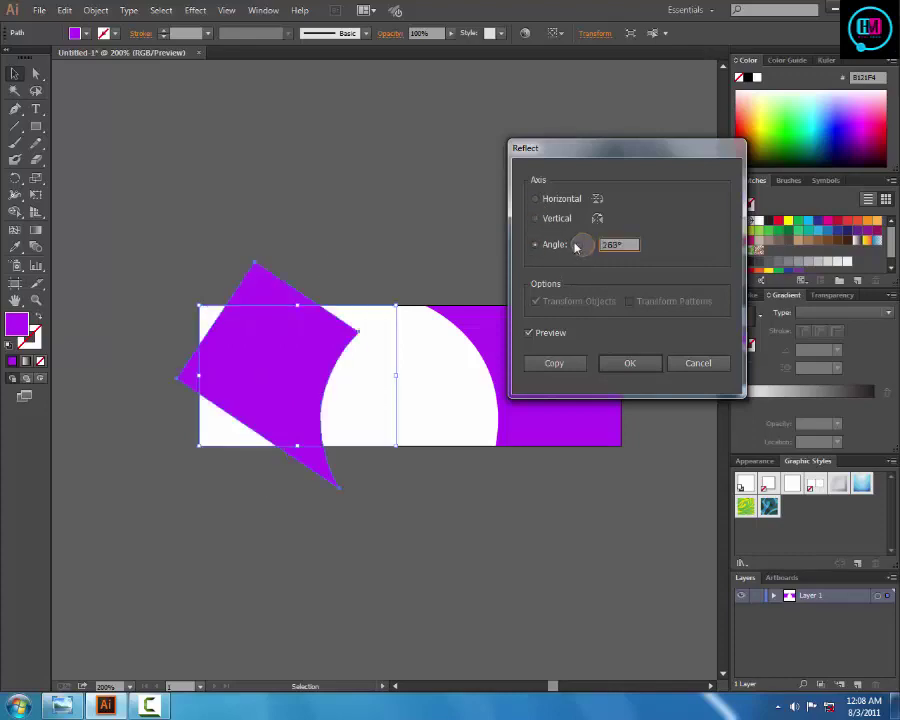
{"action": "left_click", "coordinate": [536, 218]}
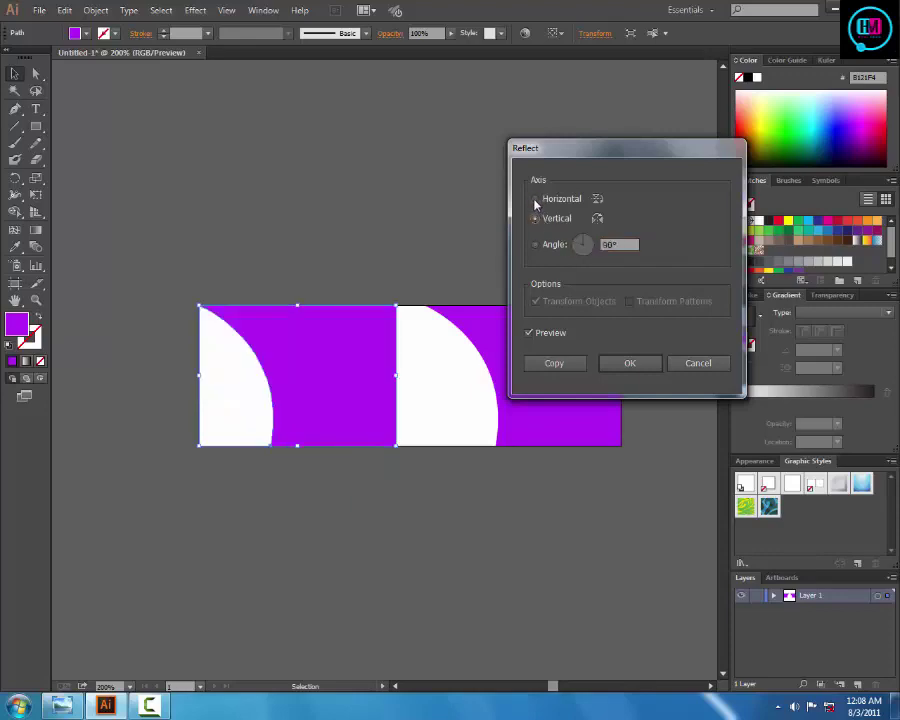
{"action": "left_click", "coordinate": [535, 199]}
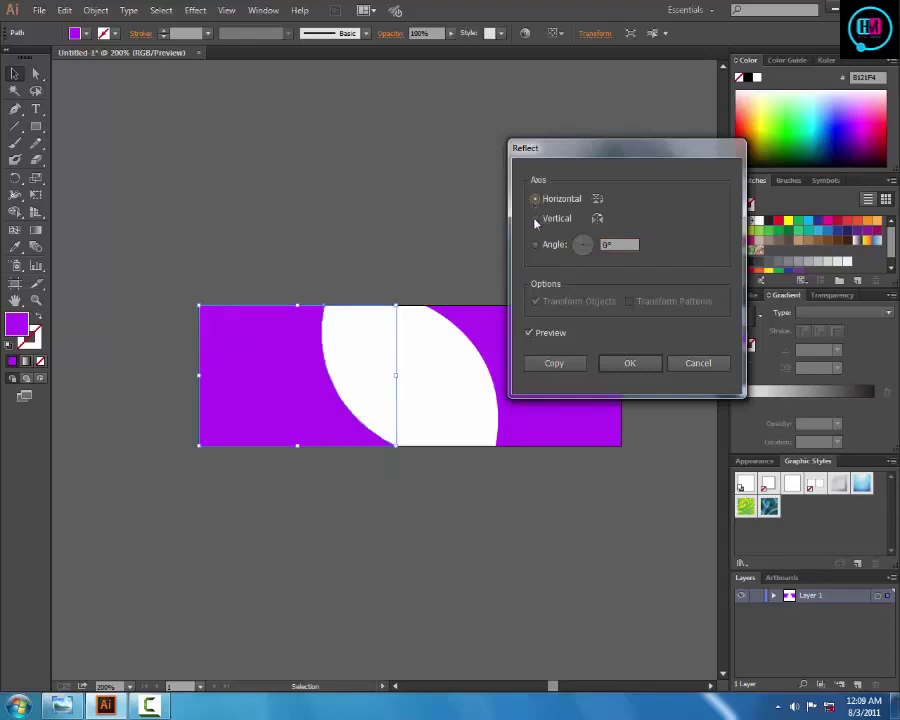
{"action": "left_click", "coordinate": [625, 363]}
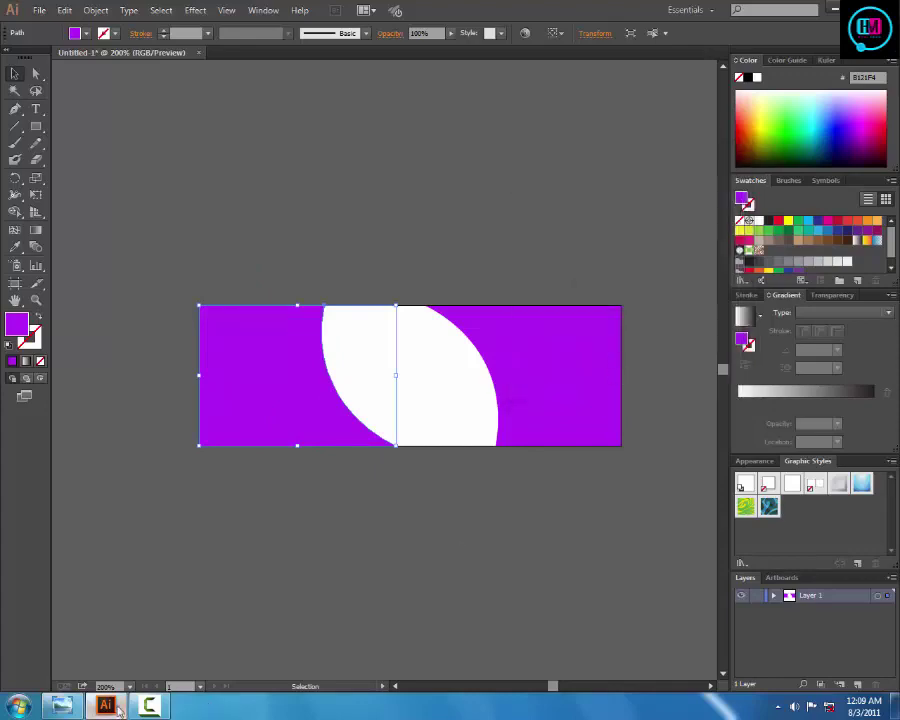
{"action": "mouse_move", "coordinate": [149, 706]}
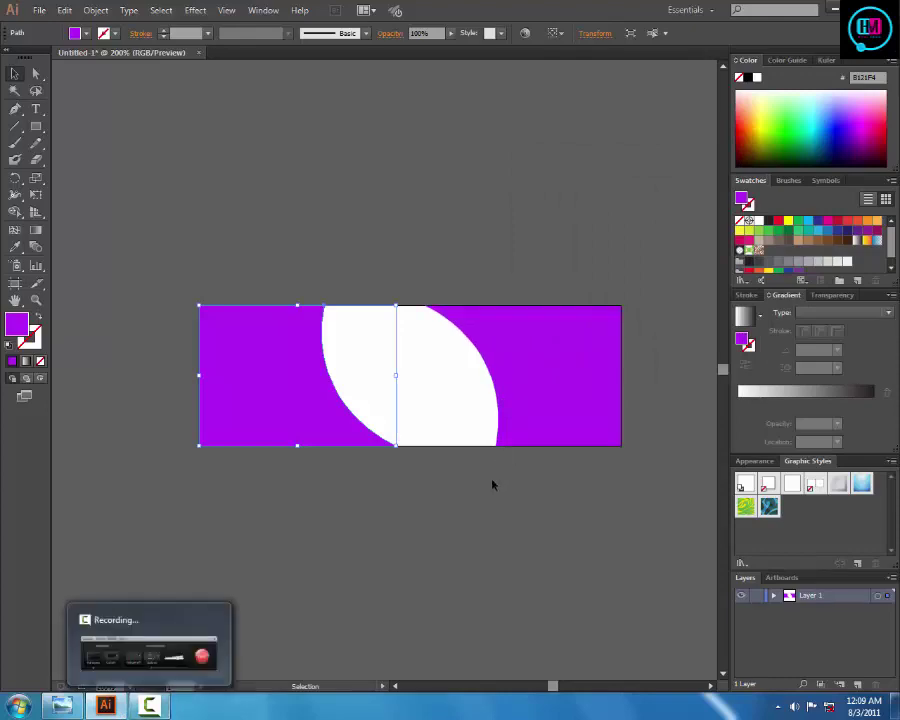
{"action": "left_click", "coordinate": [474, 514]}
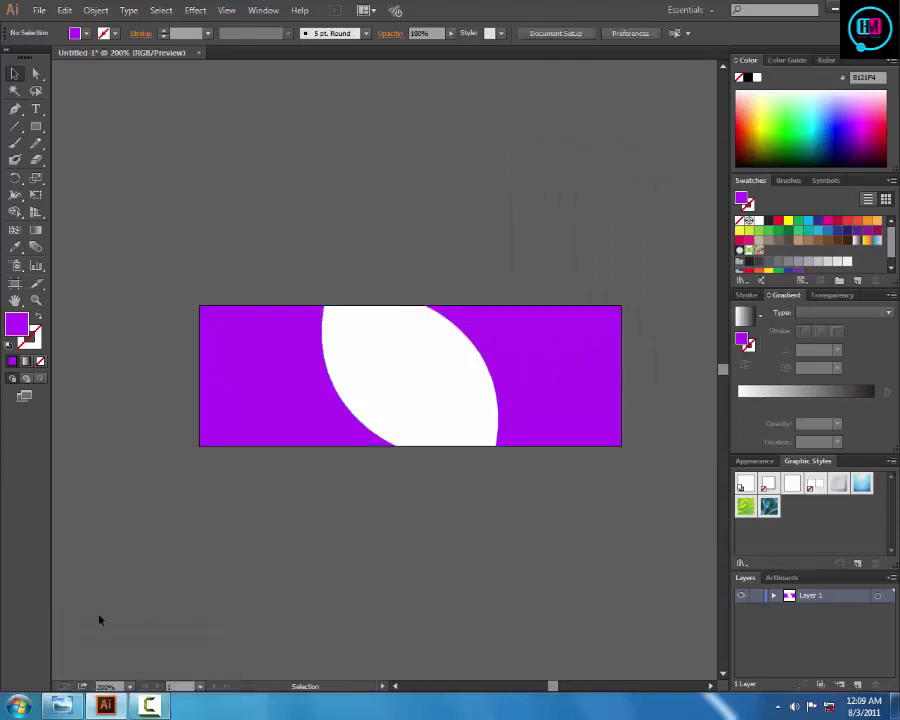
{"action": "left_click", "coordinate": [60, 706]}
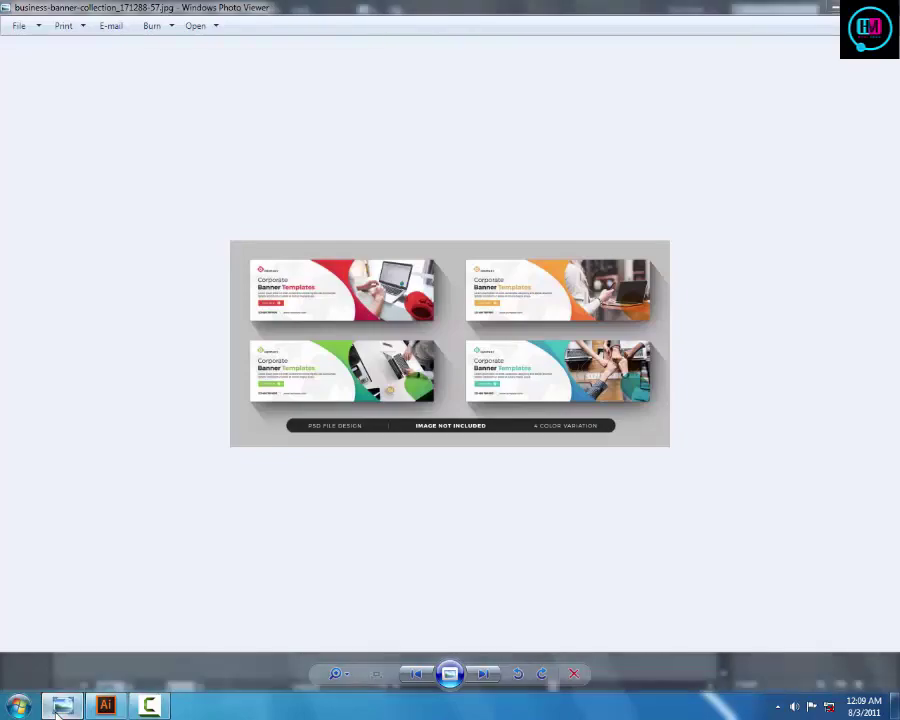
{"action": "left_click", "coordinate": [60, 706]}
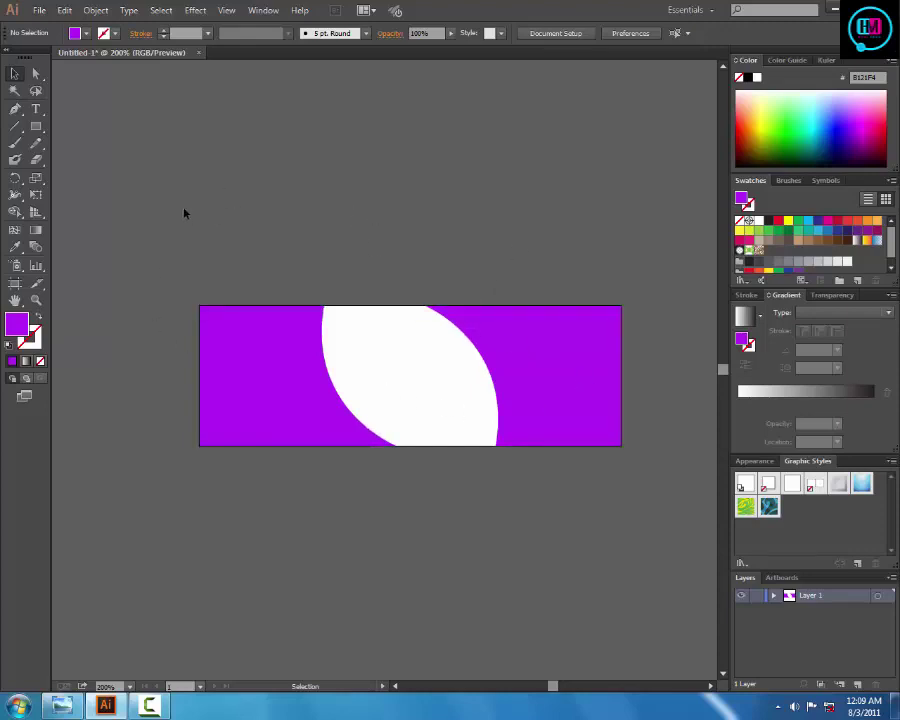
Step: Select the purple pieces and delete them, leaving the artboard blank
{"action": "left_click", "coordinate": [36, 127]}
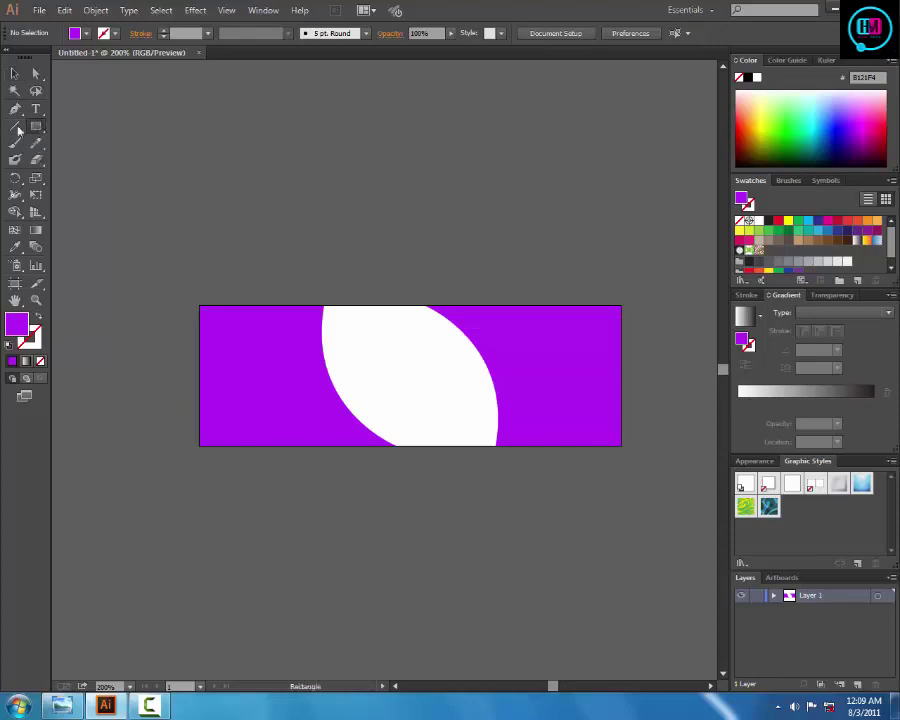
{"action": "key", "text": "v"}
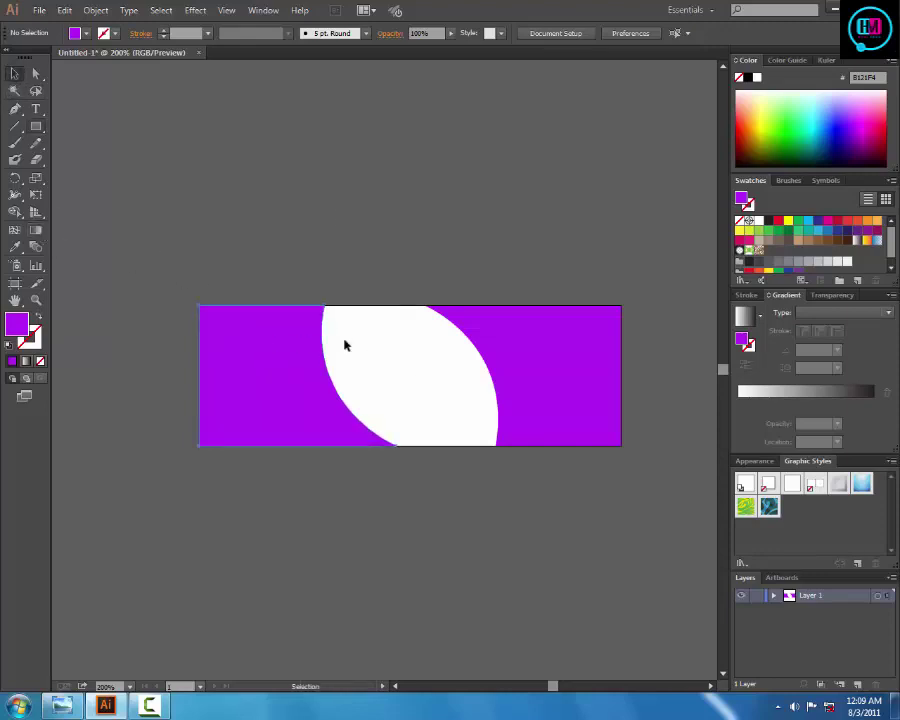
{"action": "left_click", "coordinate": [566, 356]}
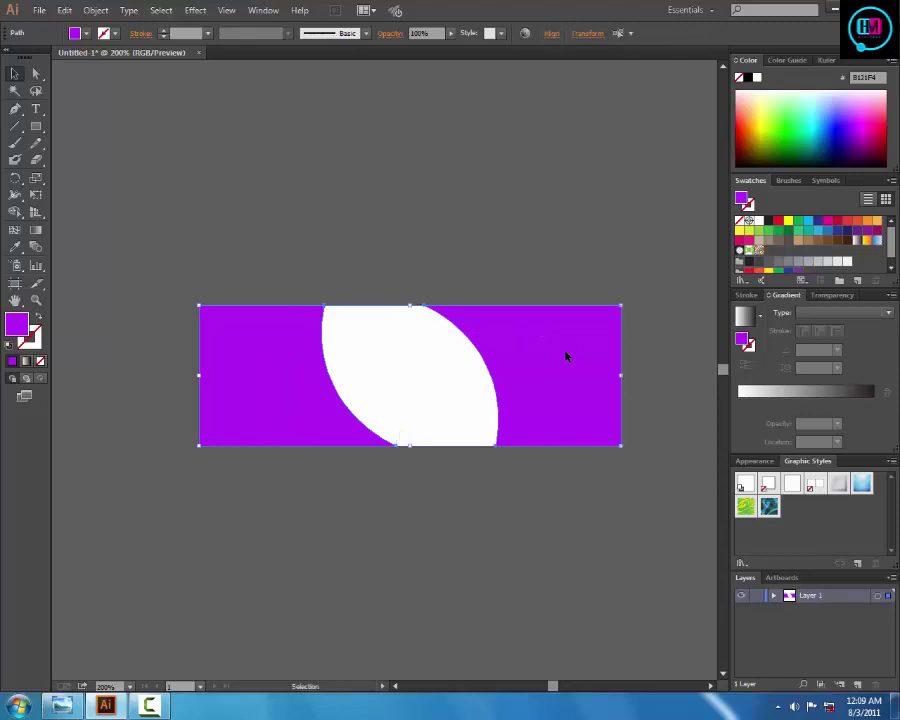
{"action": "key", "text": "ctrl"}
{"action": "key", "text": "ctrl"}
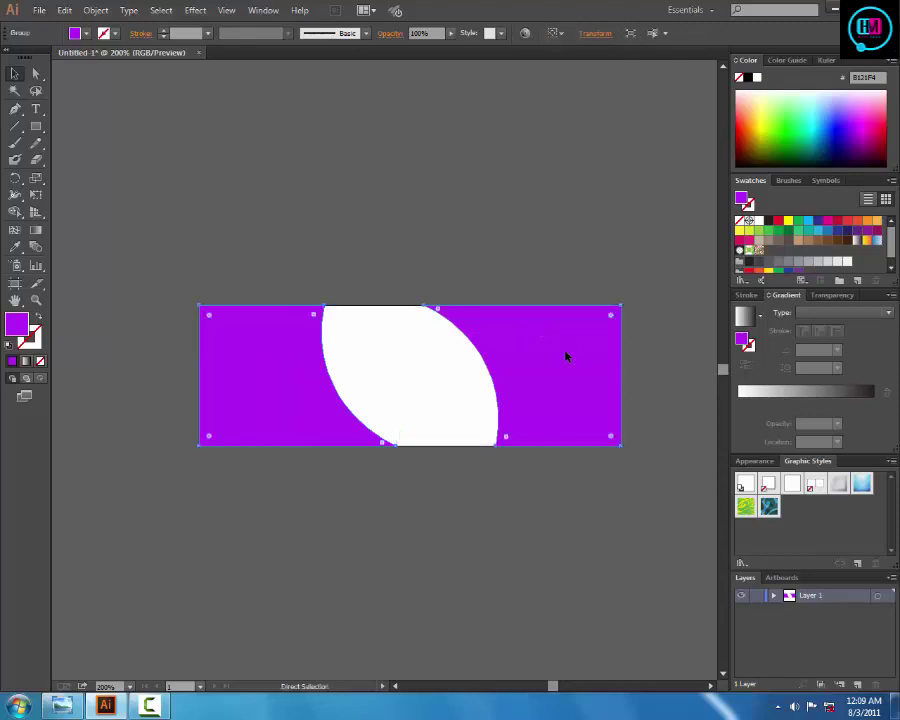
{"action": "key", "text": "Delete"}
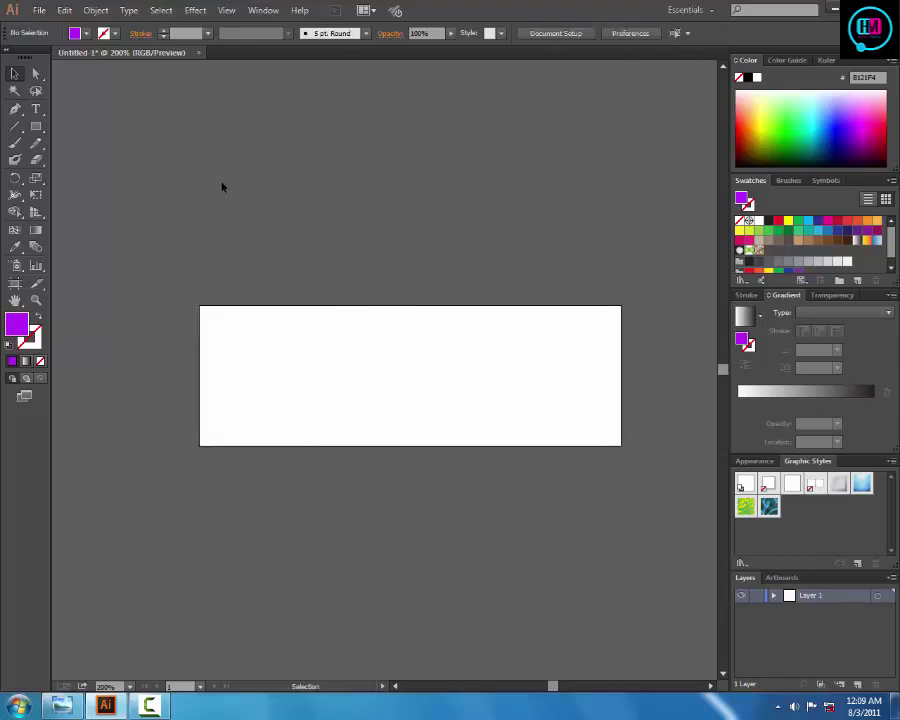
{"action": "left_click", "coordinate": [36, 126]}
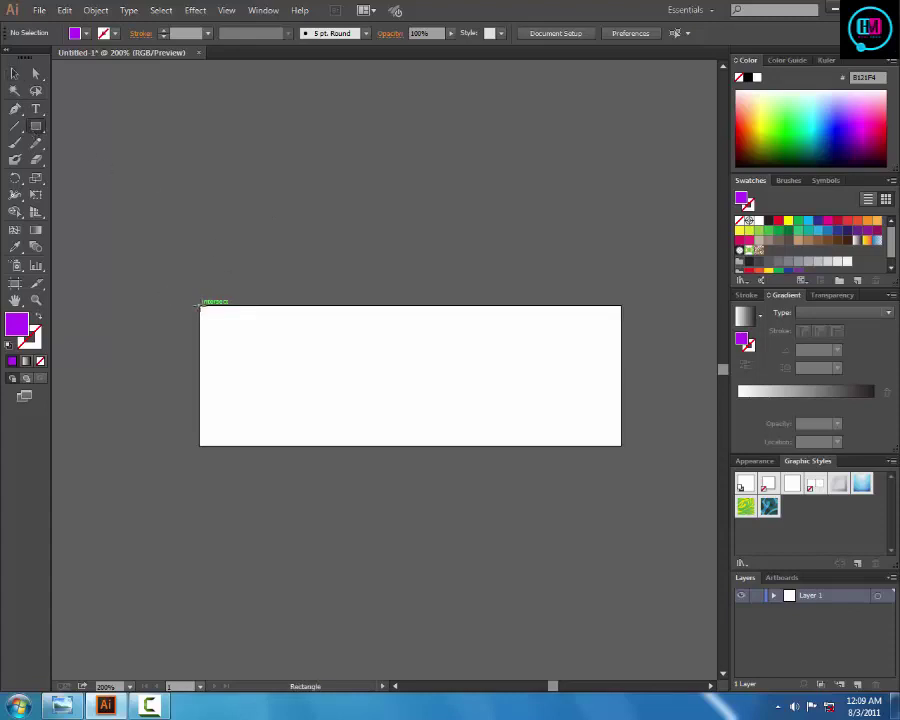
Step: Draw a 300 × 100 px rectangle over the artboard and fill it with a yellow-to-red gradient
{"action": "left_click_drag", "start_coordinate": [199, 305], "coordinate": [622, 444]}
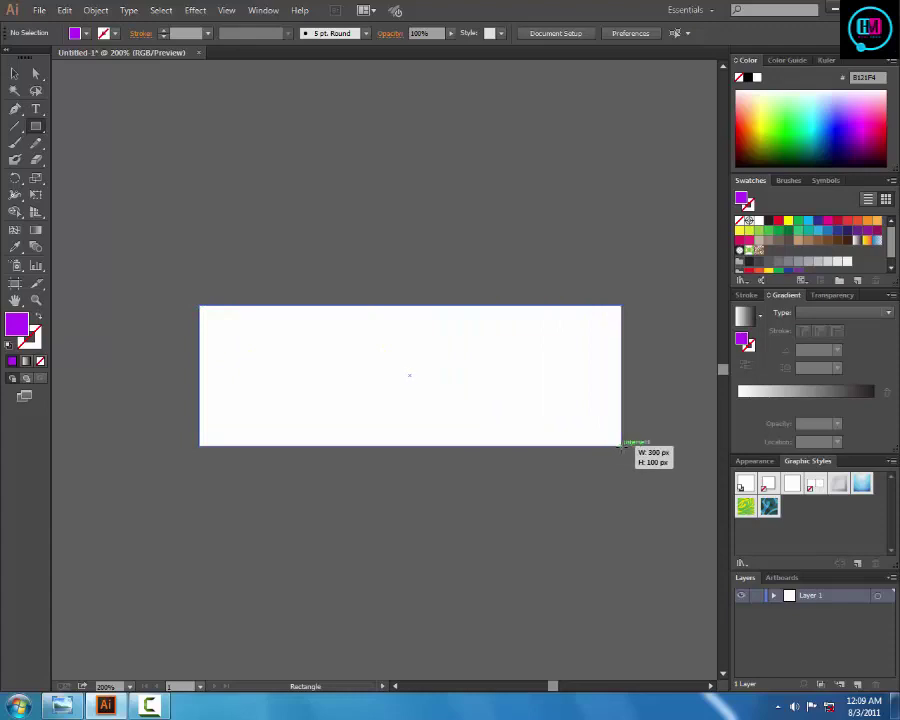
{"action": "key", "text": "shift+F8"}
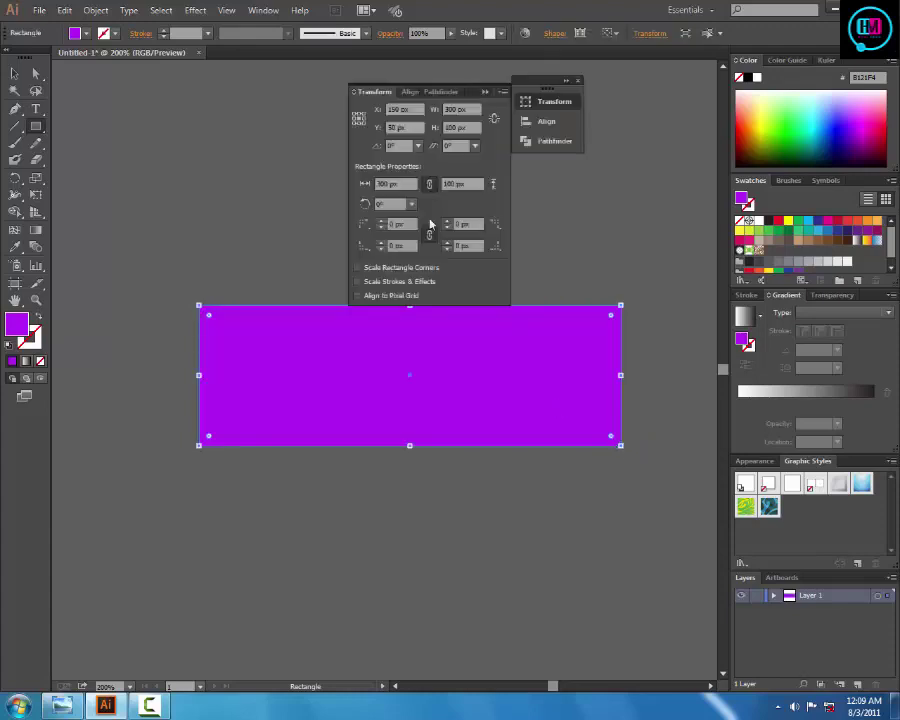
{"action": "left_click", "coordinate": [84, 34]}
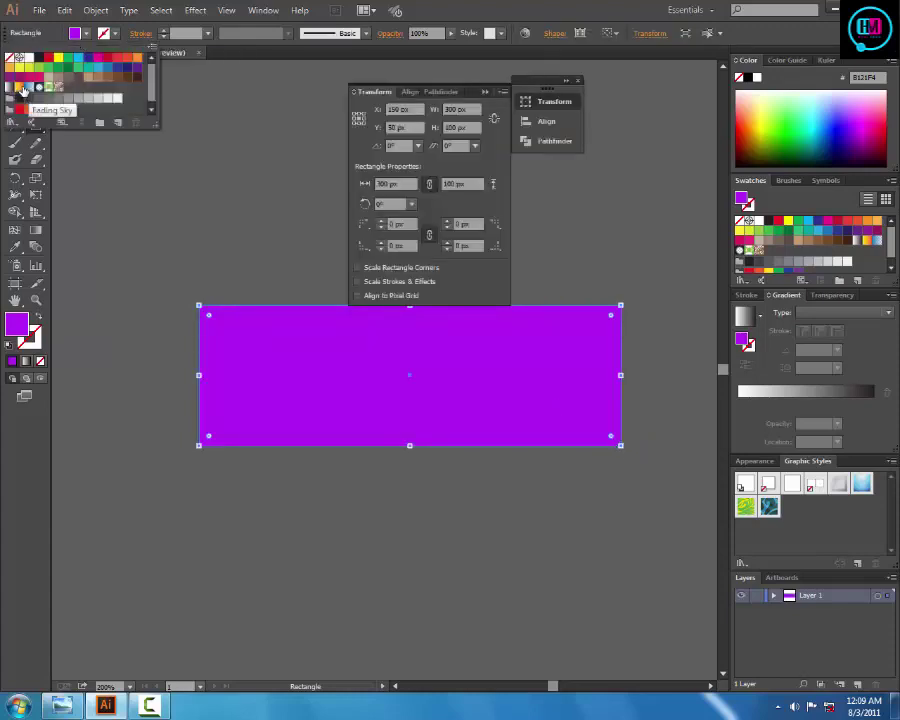
{"action": "left_click", "coordinate": [20, 87]}
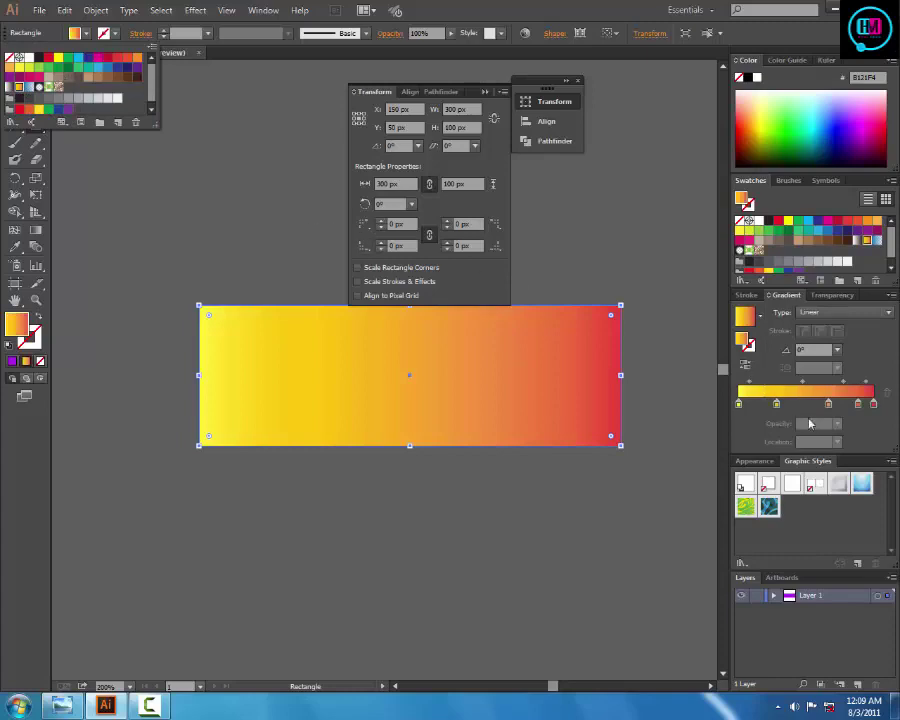
Step: Browse the gradient presets and show the Swatch Libraries gradient collections
{"action": "left_click", "coordinate": [745, 316]}
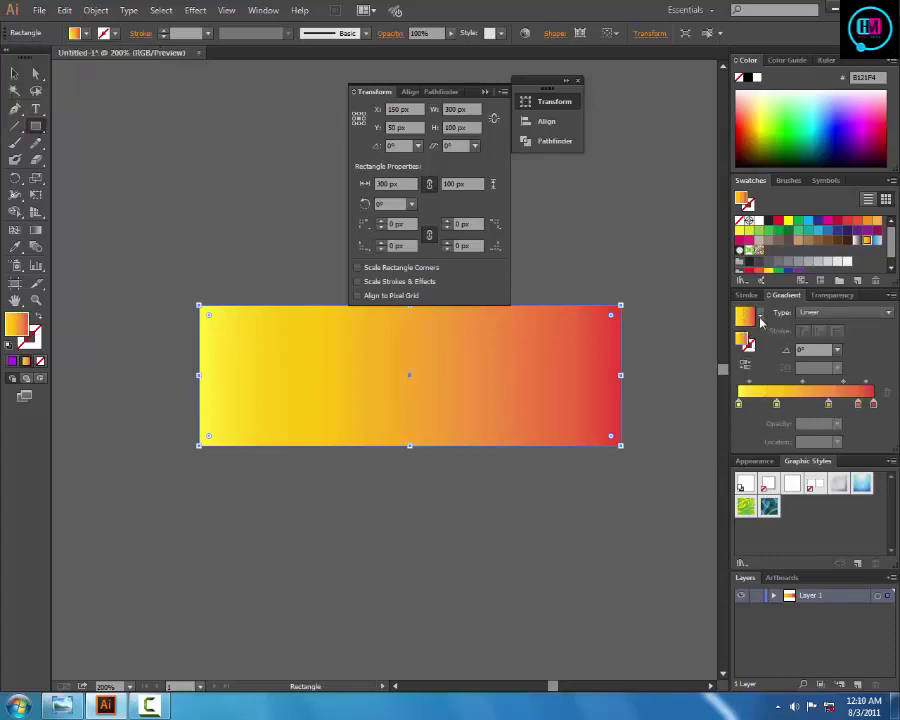
{"action": "left_click", "coordinate": [760, 318]}
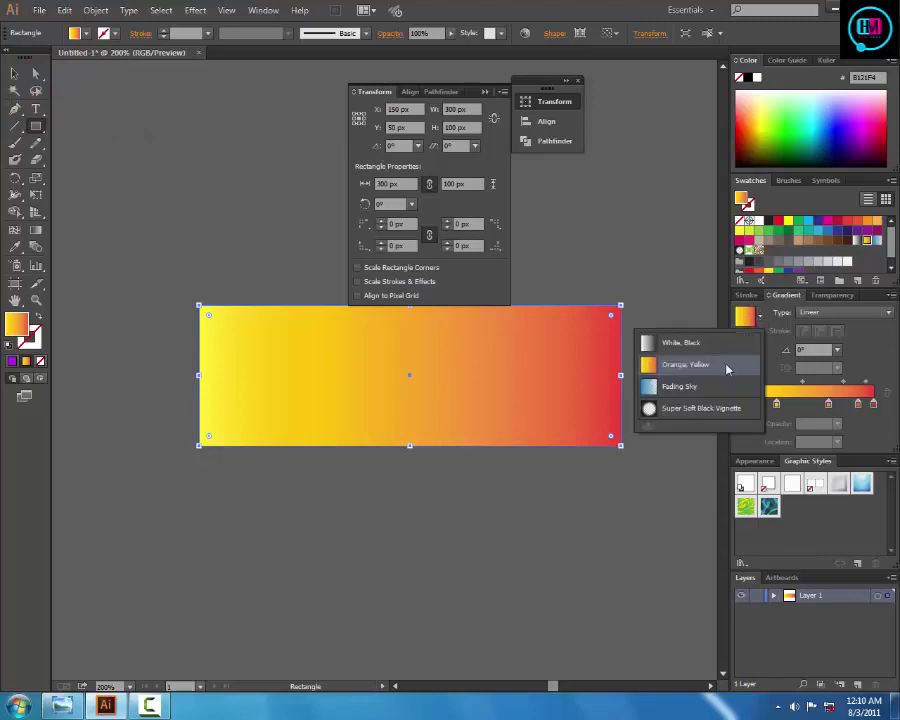
{"action": "left_click", "coordinate": [800, 394]}
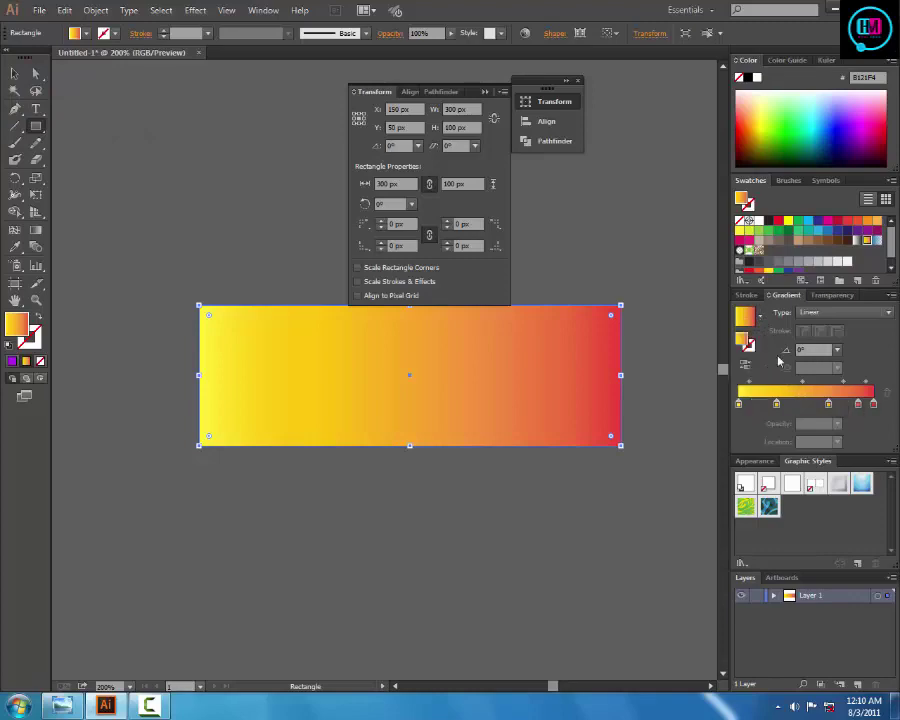
{"action": "left_click", "coordinate": [86, 34]}
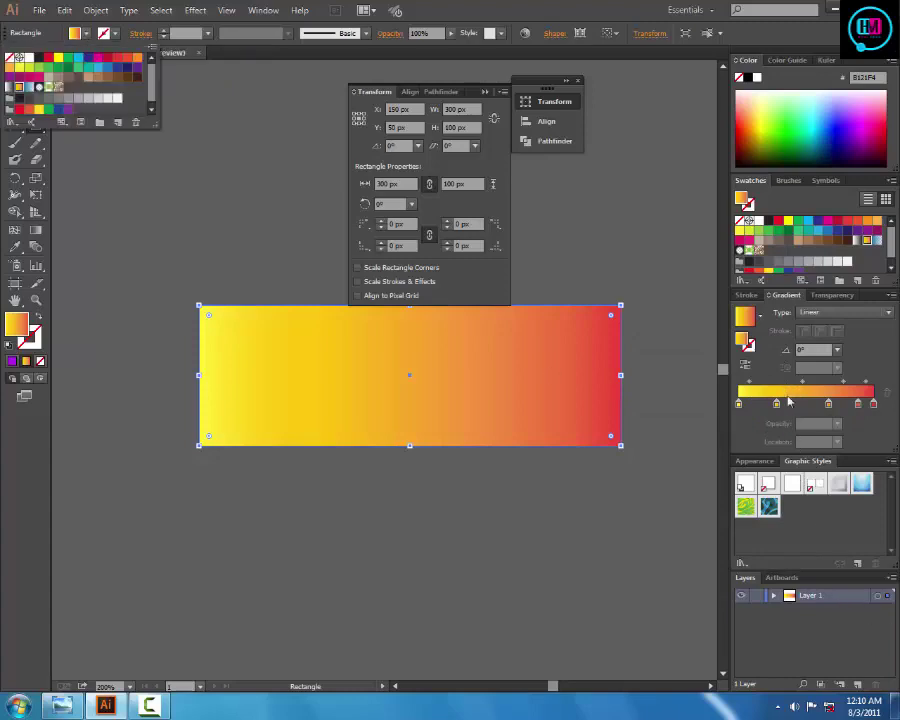
{"action": "key", "text": "Escape"}
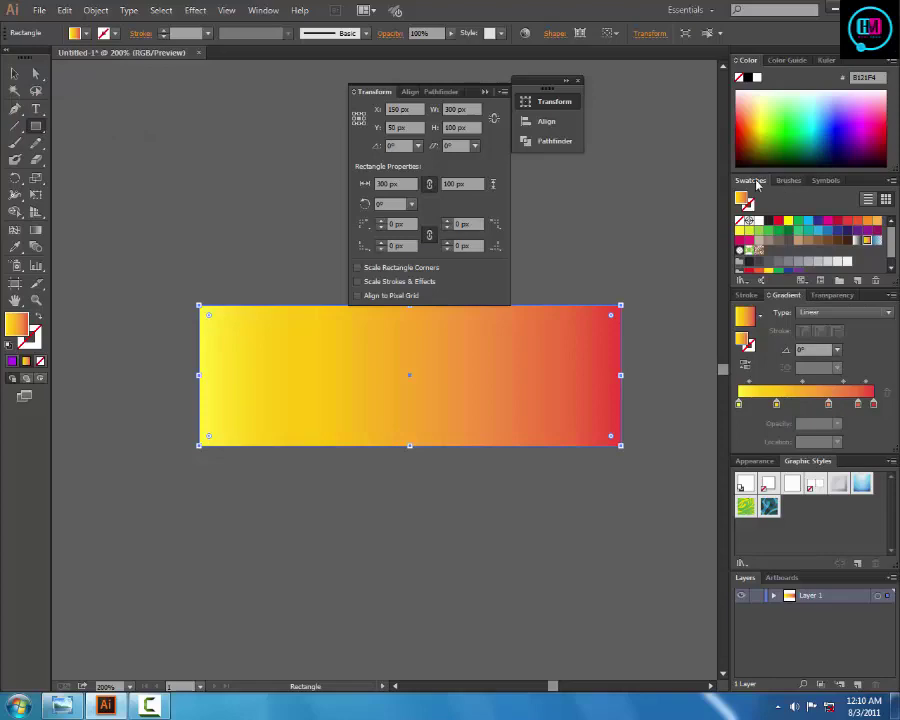
{"action": "left_click", "coordinate": [742, 280]}
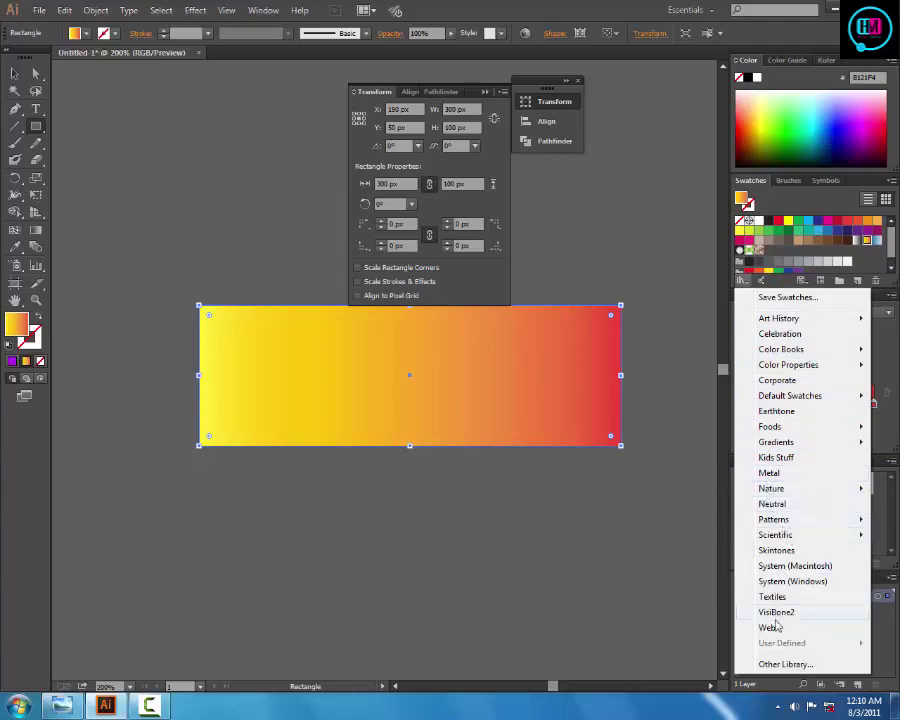
{"action": "mouse_move", "coordinate": [776, 442]}
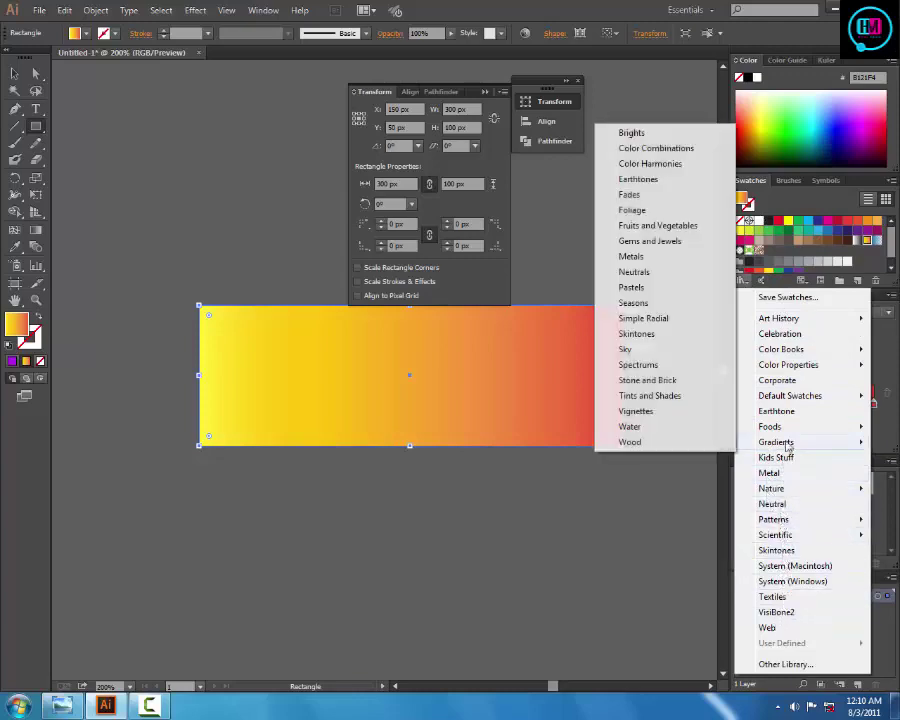
Step: Apply the magenta gradient from the Brights library after trying red, yellow and purple-blue
{"action": "left_click", "coordinate": [631, 133]}
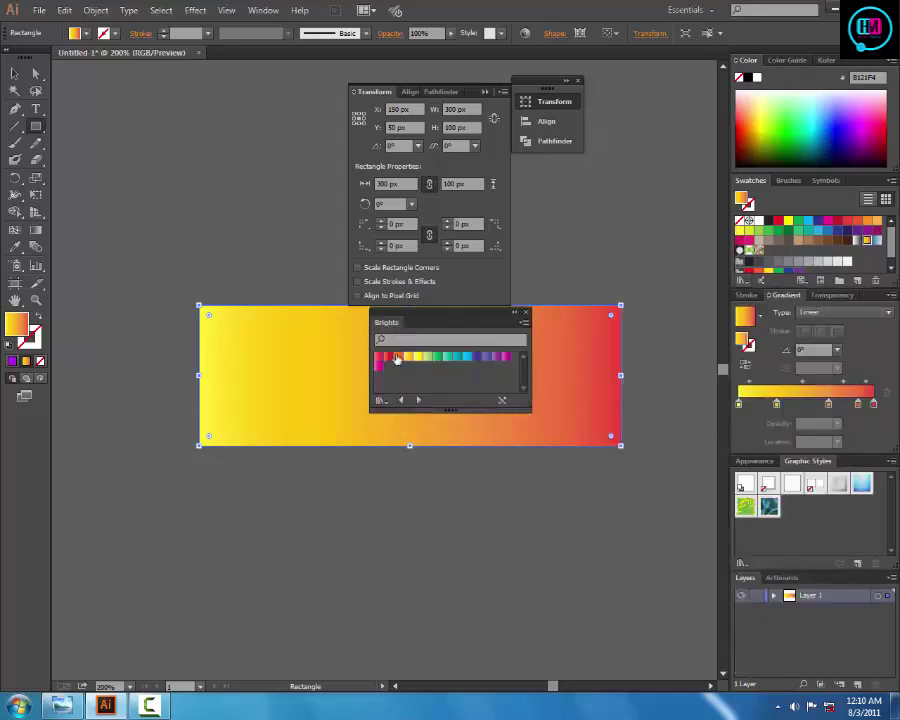
{"action": "left_click", "coordinate": [395, 357]}
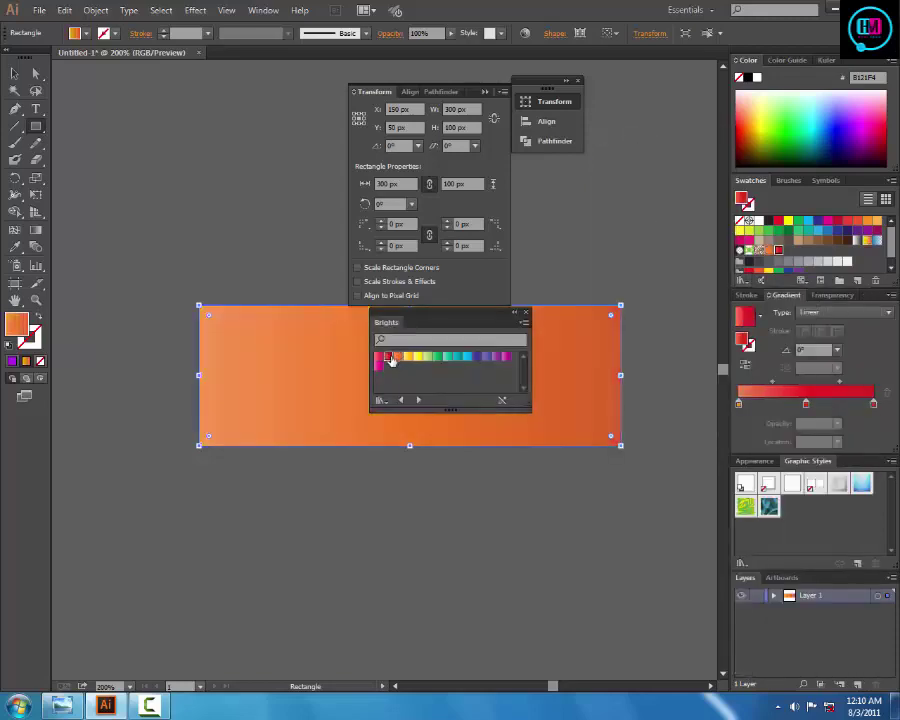
{"action": "left_click", "coordinate": [389, 357]}
{"action": "left_click", "coordinate": [410, 357]}
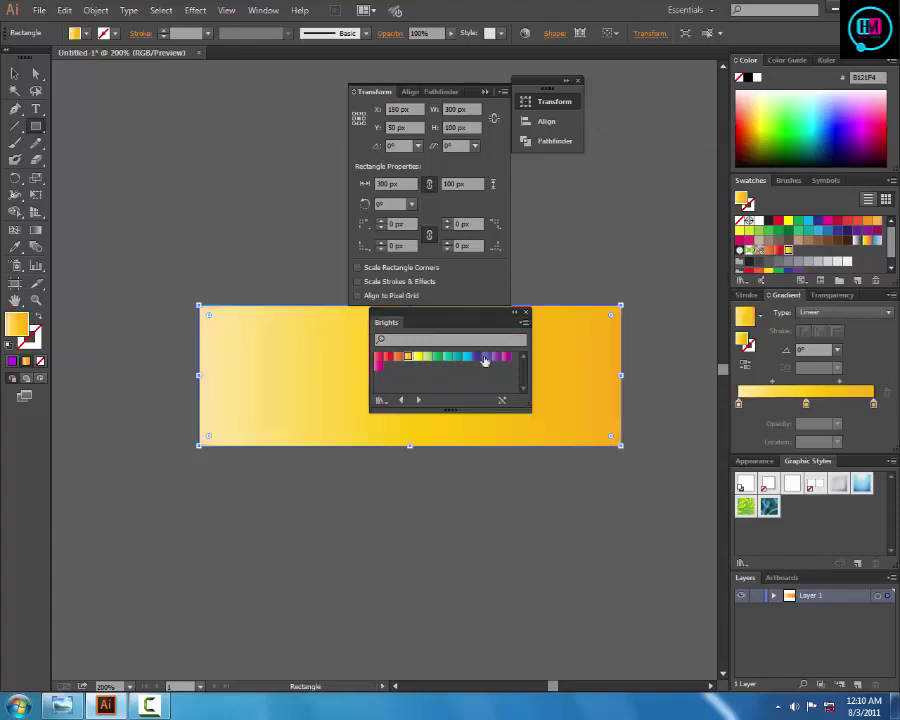
{"action": "left_click", "coordinate": [485, 357]}
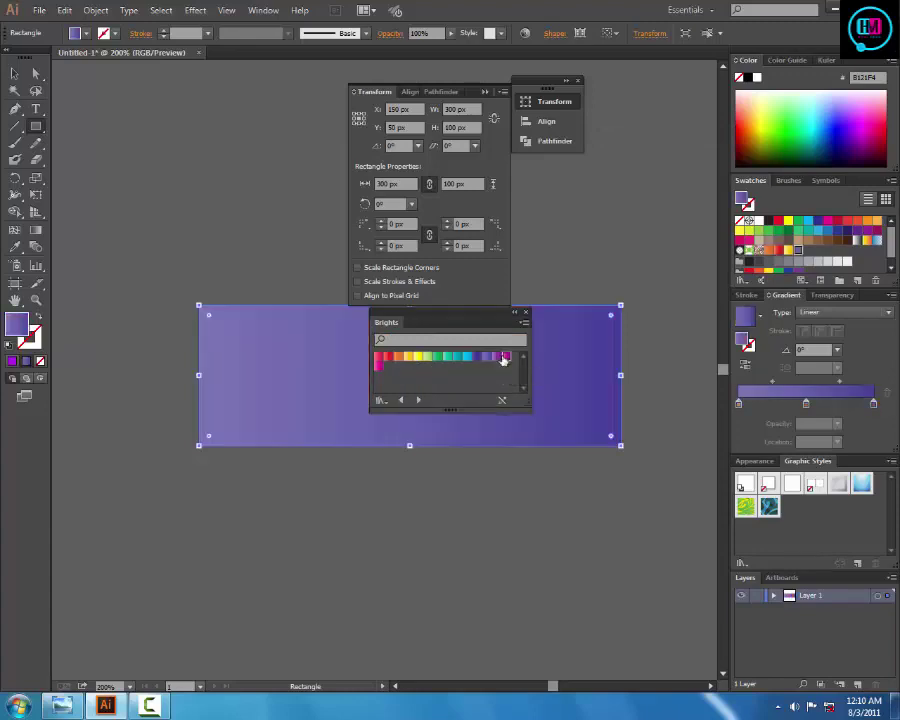
{"action": "left_click", "coordinate": [505, 357]}
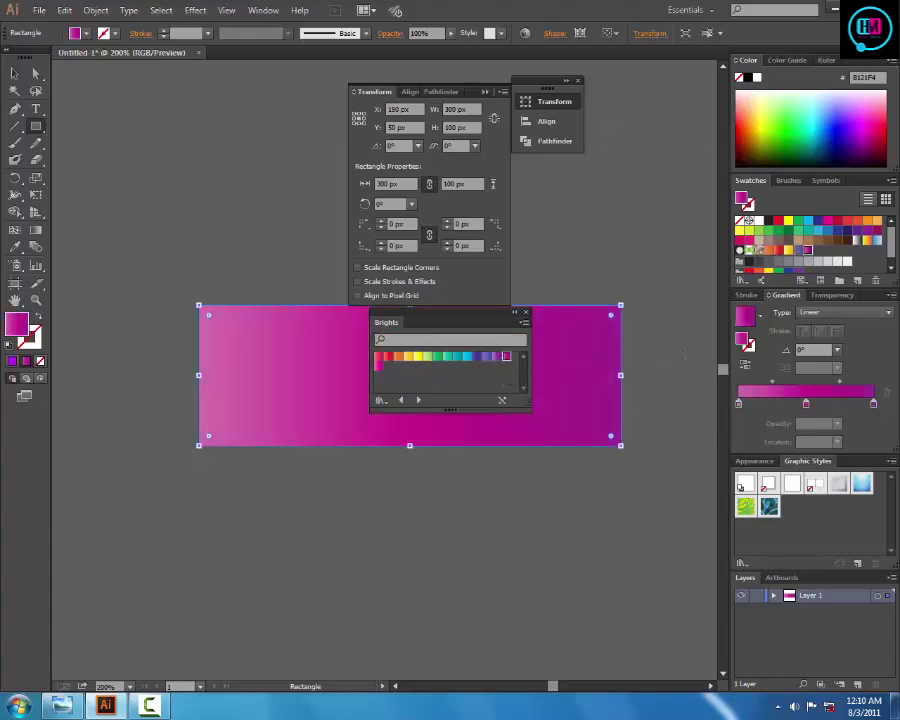
Step: Add a middle colour stop to the gradient and change its type to Radial
{"action": "left_click", "coordinate": [782, 404]}
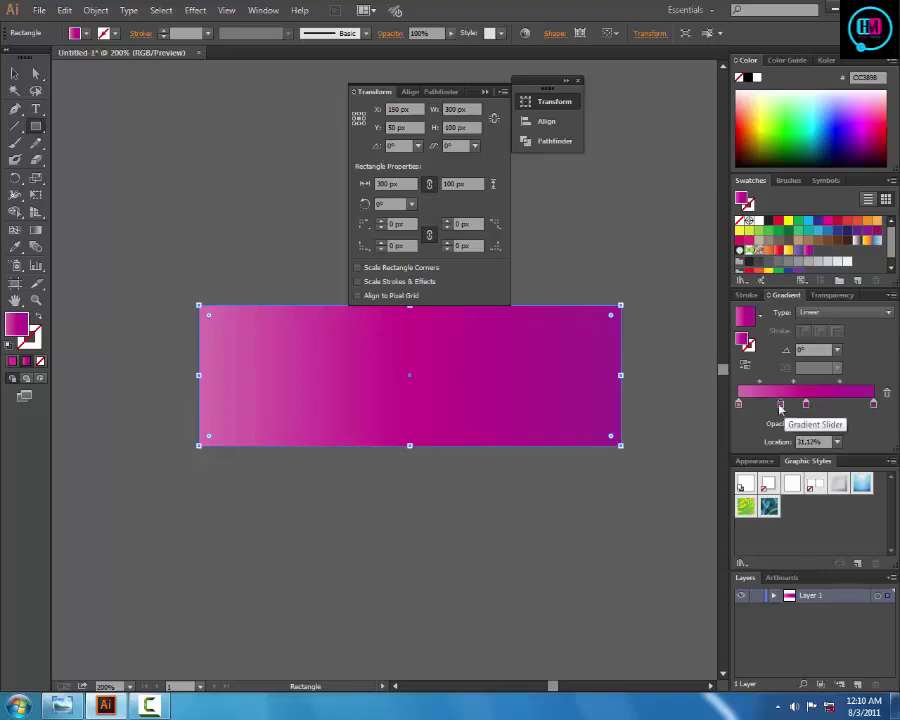
{"action": "left_click_drag", "start_coordinate": [783, 404], "coordinate": [819, 404]}
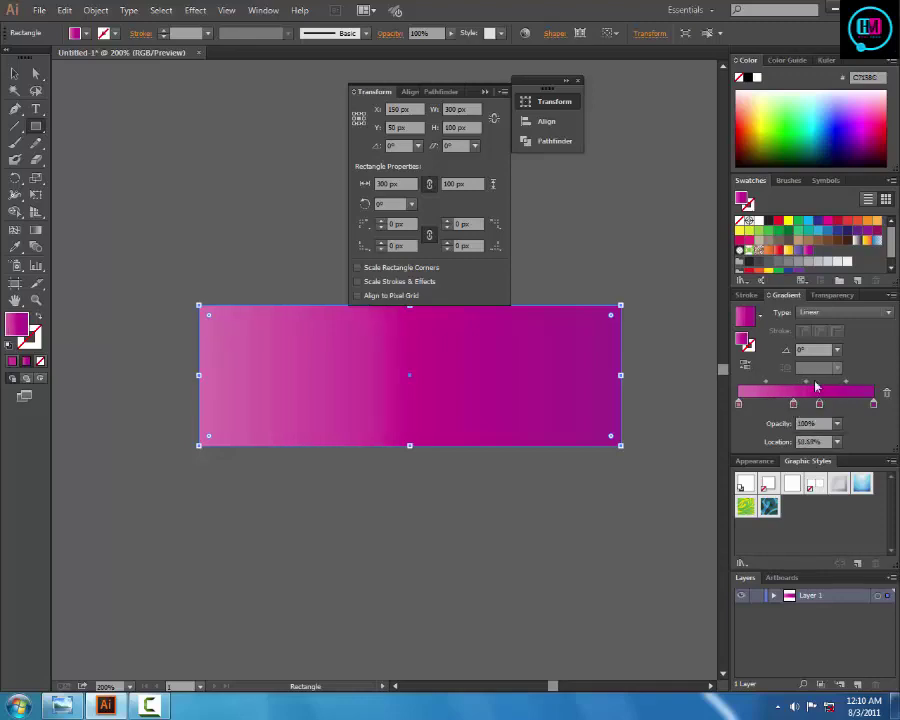
{"action": "left_click", "coordinate": [818, 313]}
{"action": "left_click", "coordinate": [814, 342]}
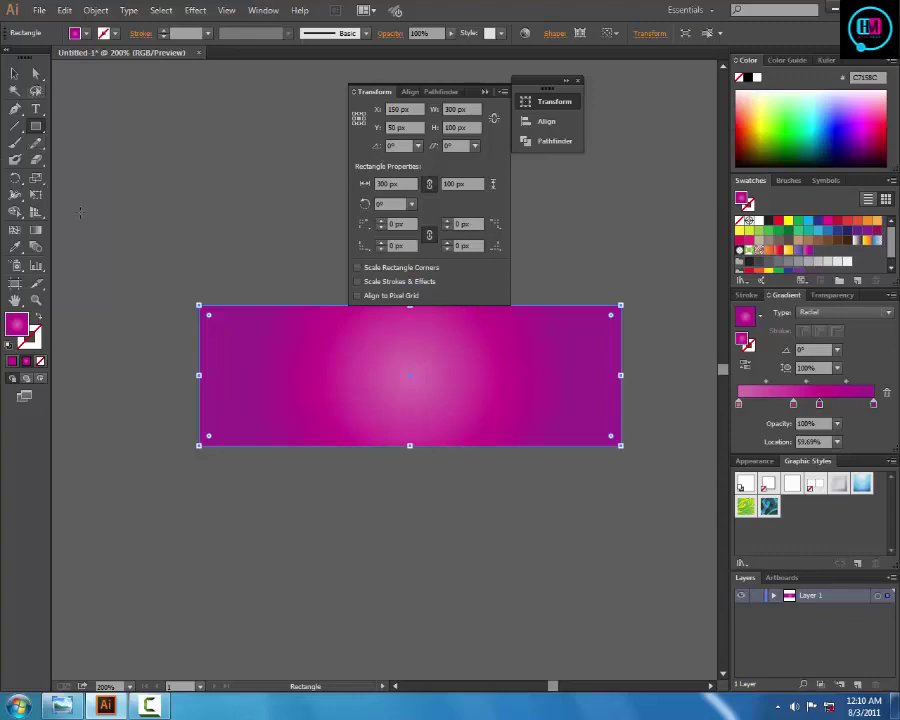
{"action": "left_click", "coordinate": [36, 229]}
Step: Redraw the radial gradient so its pink highlight sits near the banner's top middle, then deselect
{"action": "left_click_drag", "start_coordinate": [282, 249], "coordinate": [512, 435]}
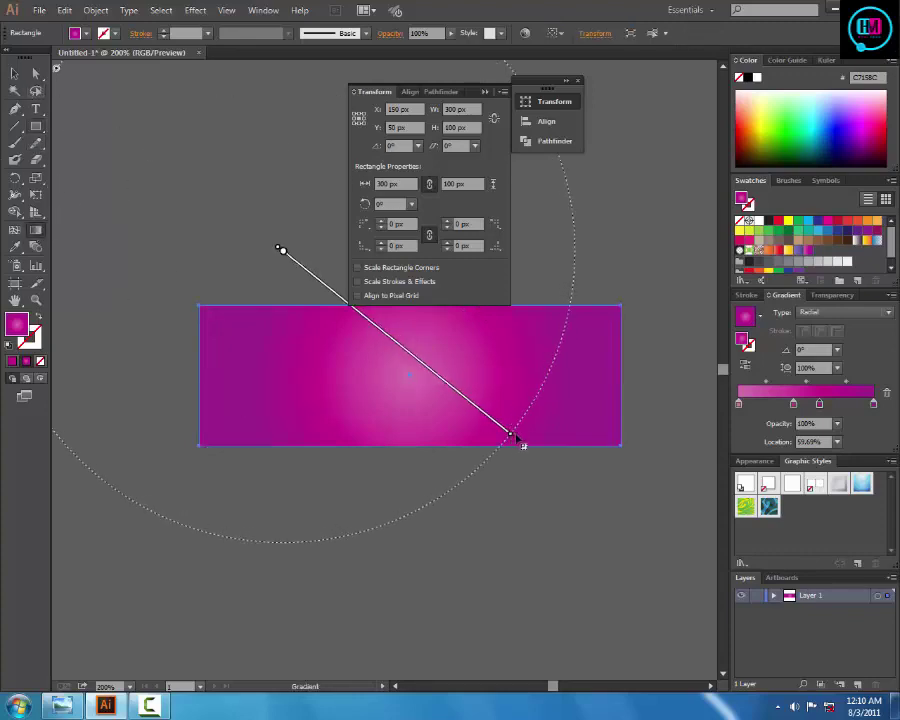
{"action": "left_click_drag", "start_coordinate": [594, 285], "coordinate": [470, 430]}
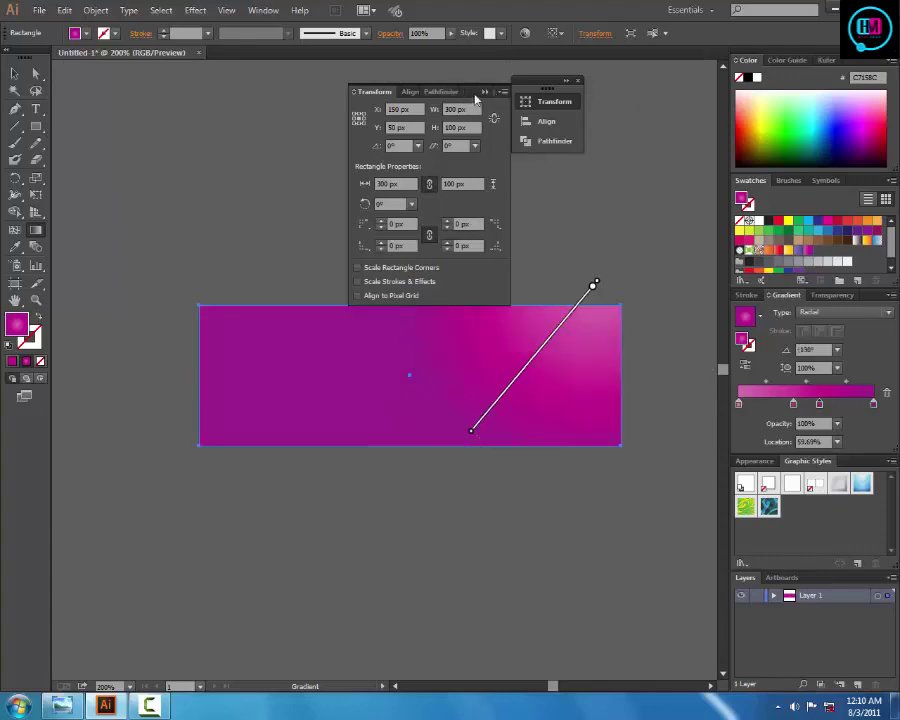
{"action": "left_click", "coordinate": [484, 91]}
{"action": "mouse_move", "coordinate": [381, 272]}
{"action": "left_mouse_down"}
{"action": "mouse_move", "coordinate": [415, 357]}
{"action": "mouse_move", "coordinate": [506, 477]}
{"action": "left_mouse_up"}
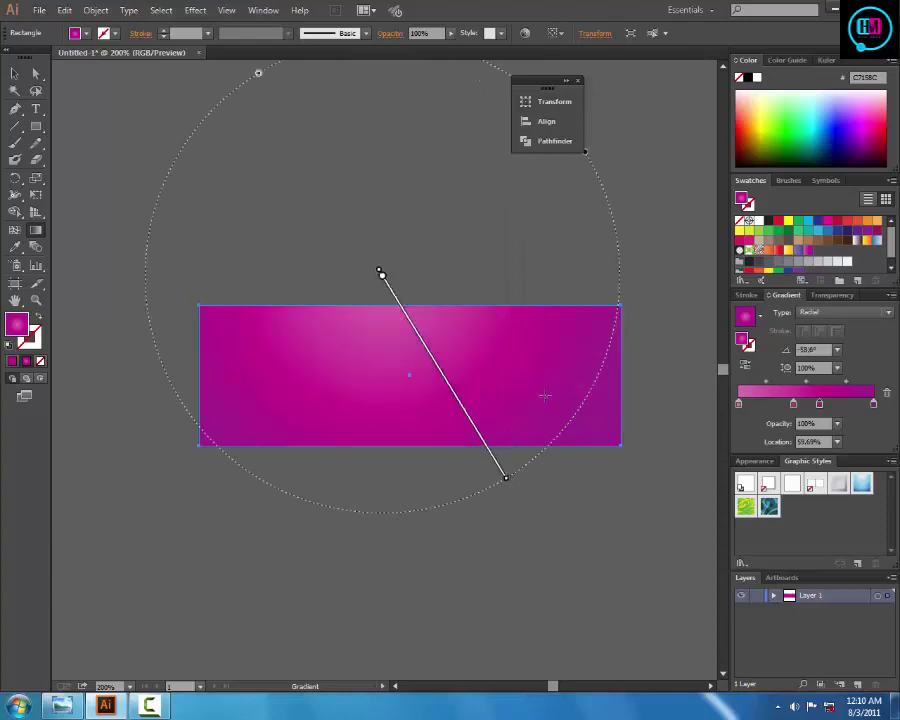
{"action": "mouse_move", "coordinate": [420, 341]}
{"action": "left_mouse_down"}
{"action": "mouse_move", "coordinate": [441, 427]}
{"action": "mouse_move", "coordinate": [441, 417]}
{"action": "left_mouse_up"}
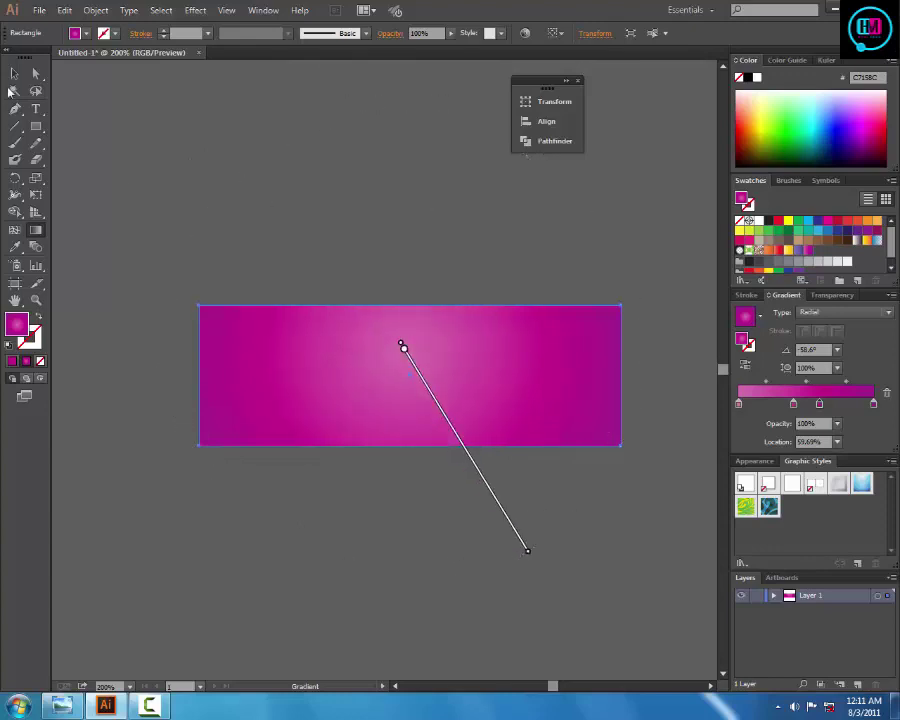
{"action": "key", "text": "v"}
{"action": "left_click", "coordinate": [295, 146]}
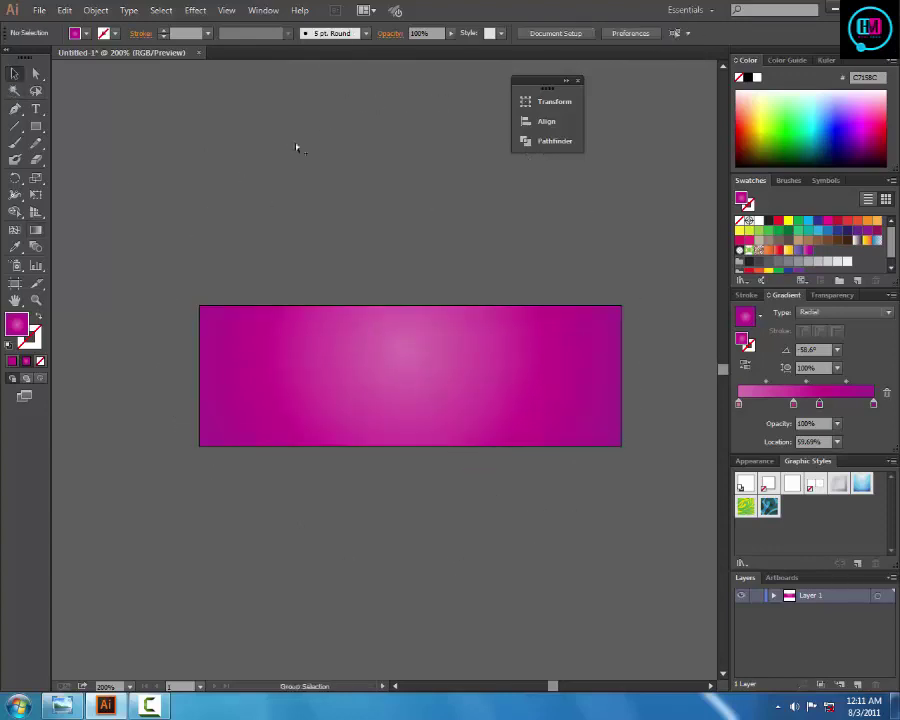
Step: Select and deselect the gradient rectangle, undoing one change, to review the pink lens glow
{"action": "key", "text": "ctrl+a"}
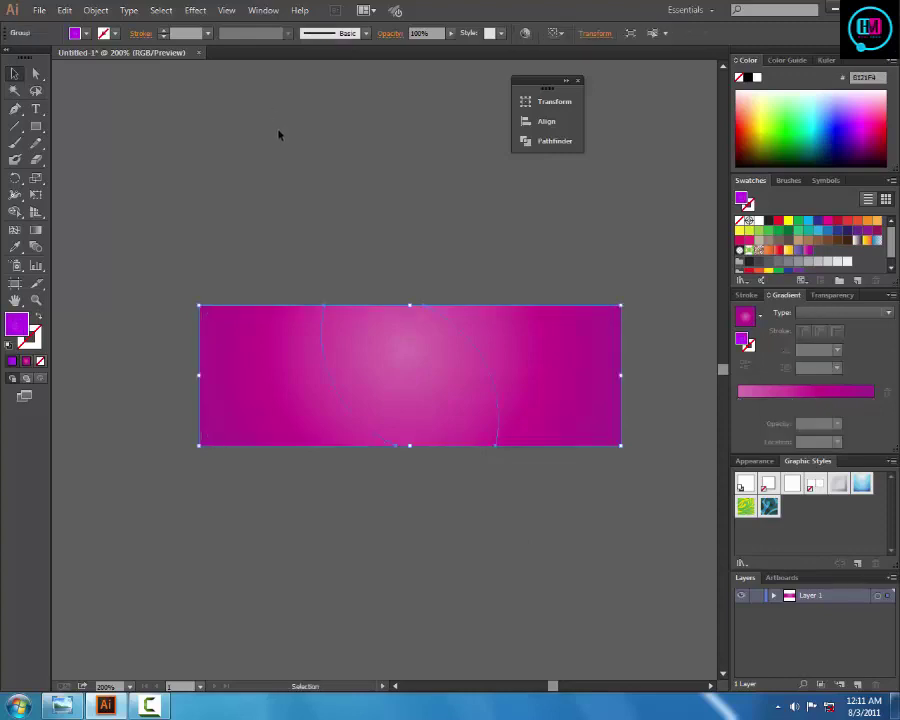
{"action": "left_click", "coordinate": [279, 135]}
{"action": "left_click", "coordinate": [246, 366]}
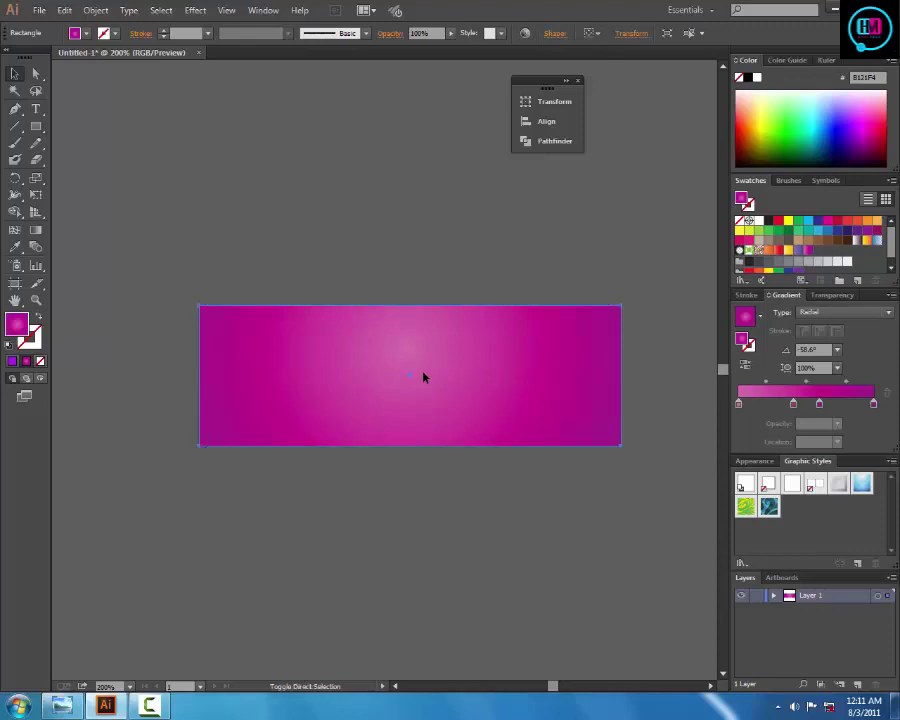
{"action": "key", "text": "ctrl+z"}
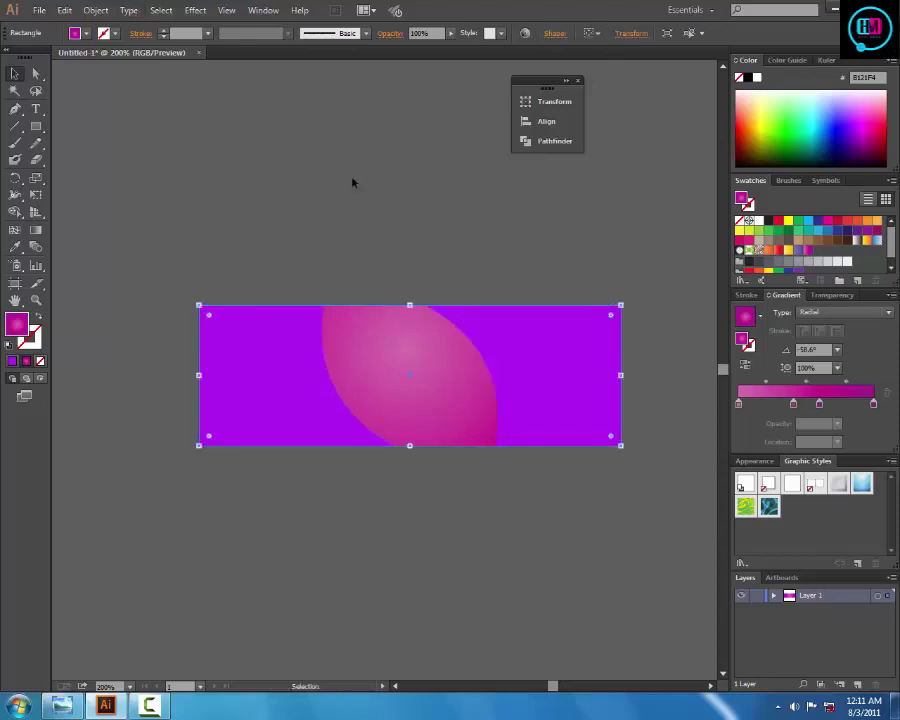
{"action": "left_click", "coordinate": [460, 252]}
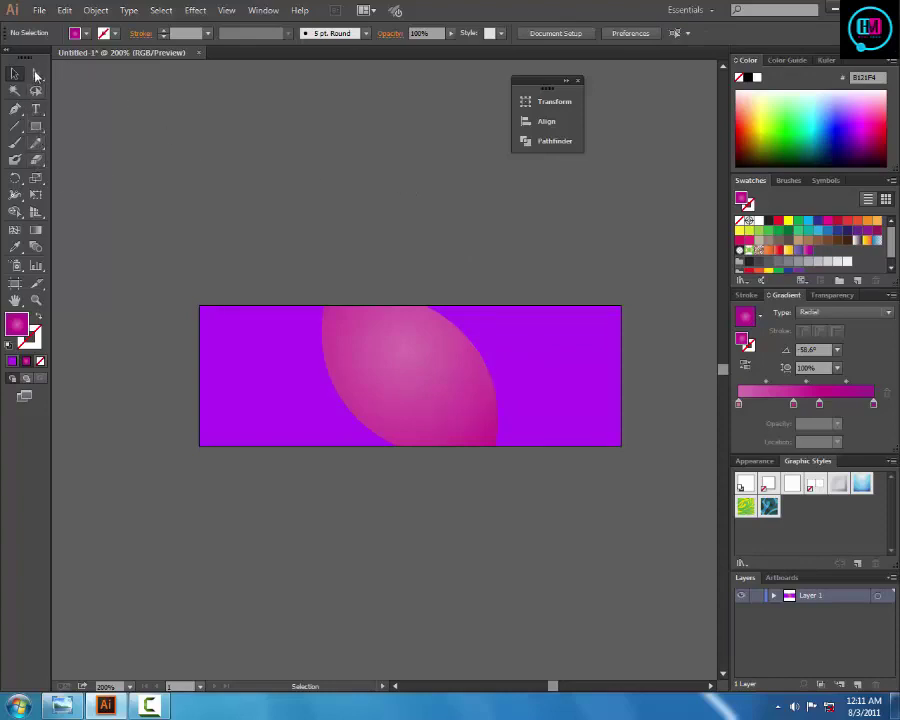
{"action": "left_click", "coordinate": [364, 367]}
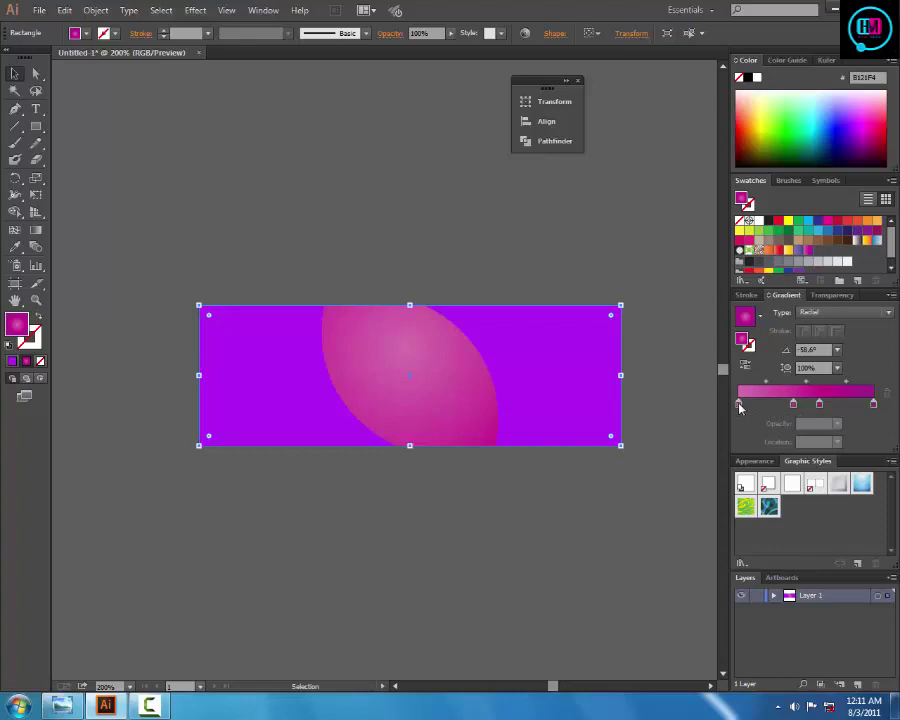
{"action": "left_click", "coordinate": [653, 356]}
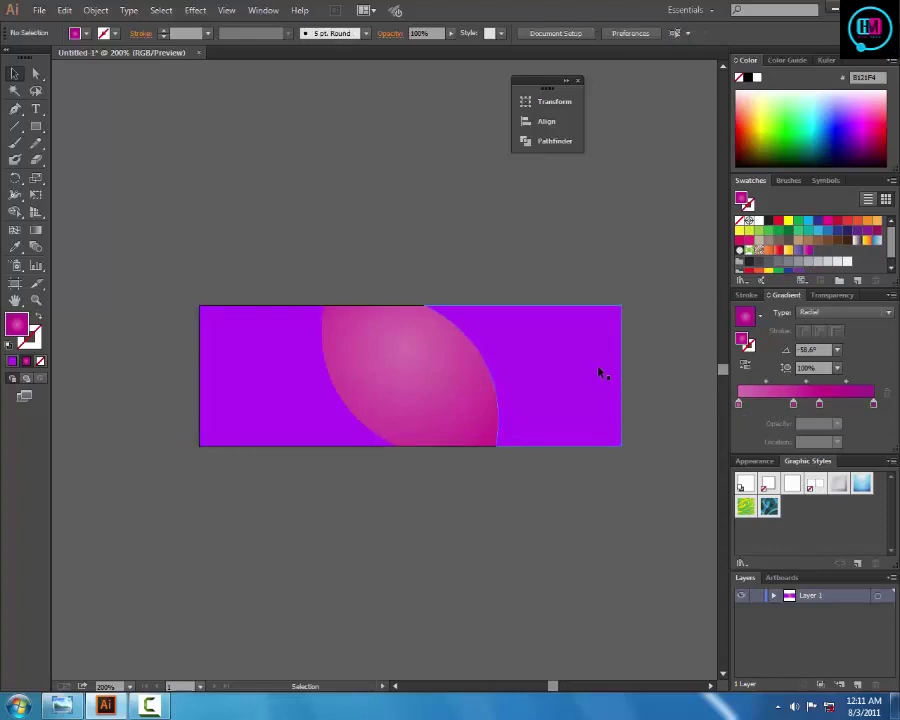
Step: Preview yellow, then green, for the left gradient stop, then cancel the change
{"action": "double_click", "coordinate": [739, 403]}
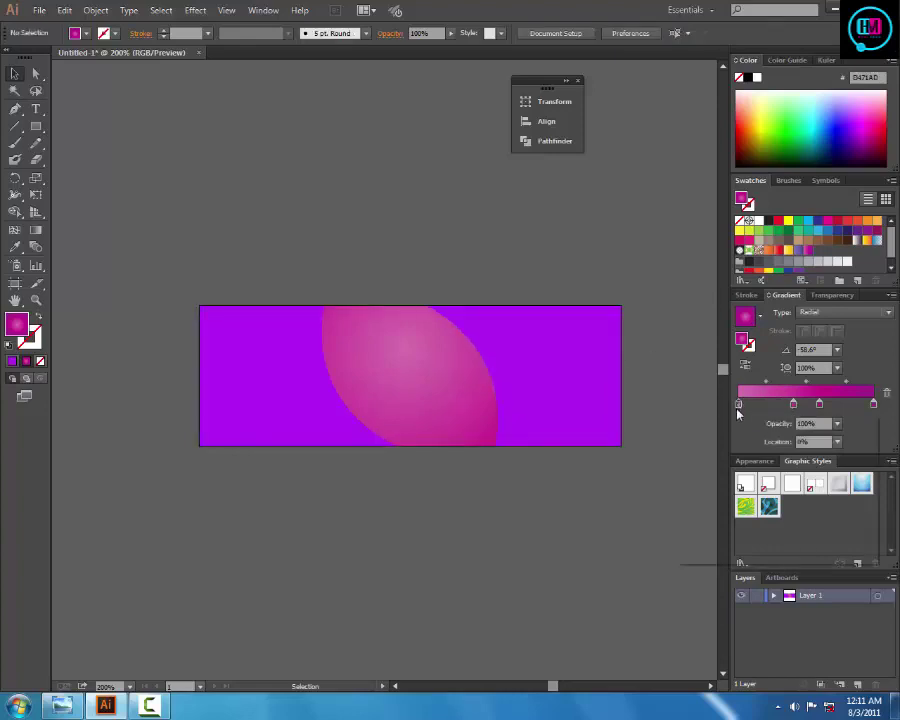
{"action": "left_click", "coordinate": [742, 450]}
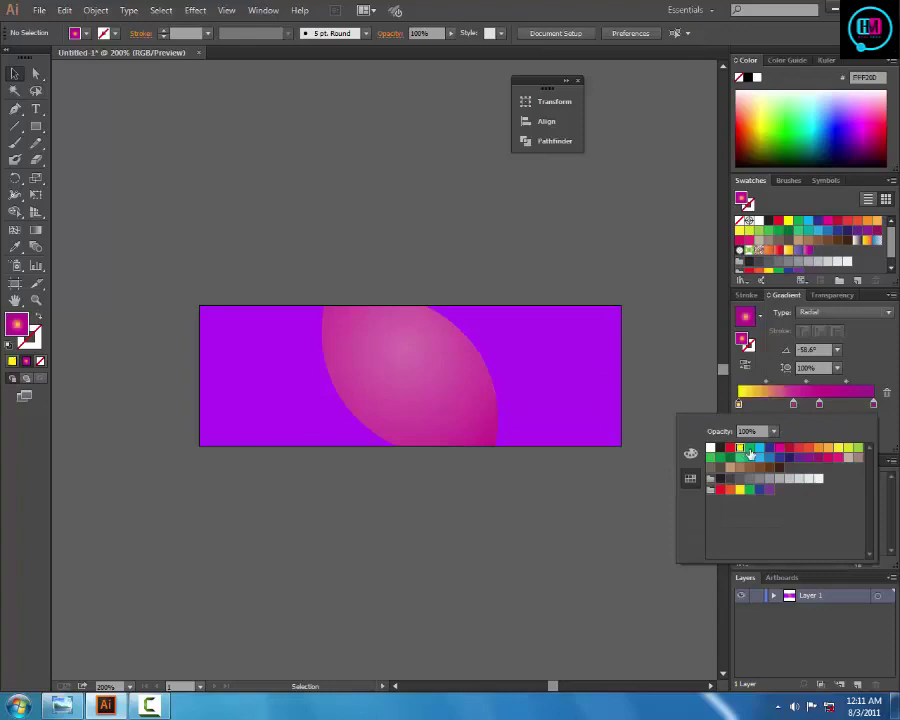
{"action": "left_click", "coordinate": [750, 449]}
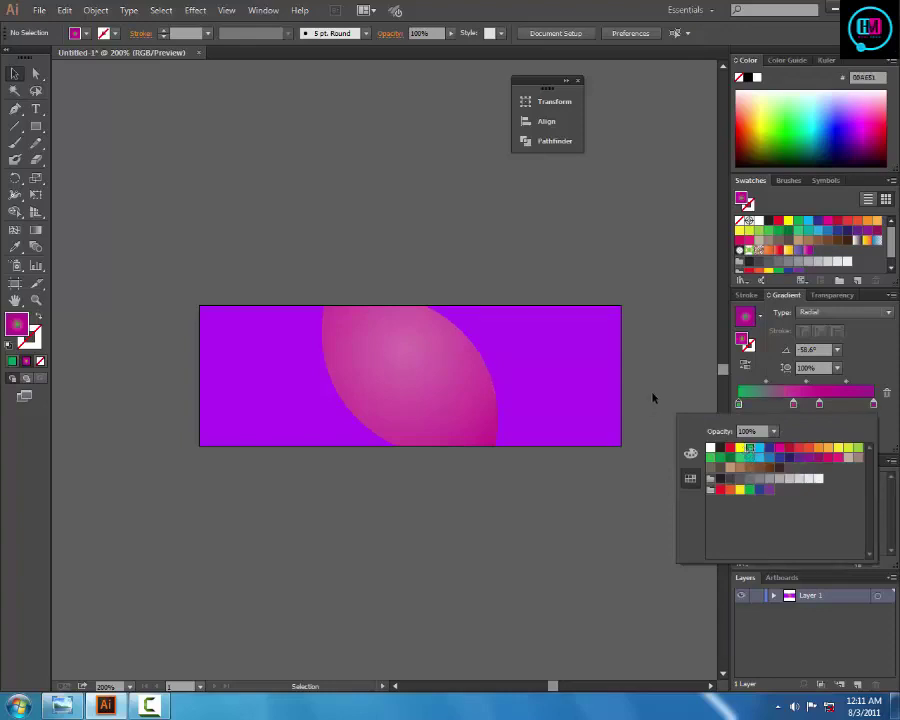
{"action": "key", "text": "Escape"}
Step: Select the magenta rectangle and redraw its gradient nearly vertically through it
{"action": "left_click", "coordinate": [281, 359]}
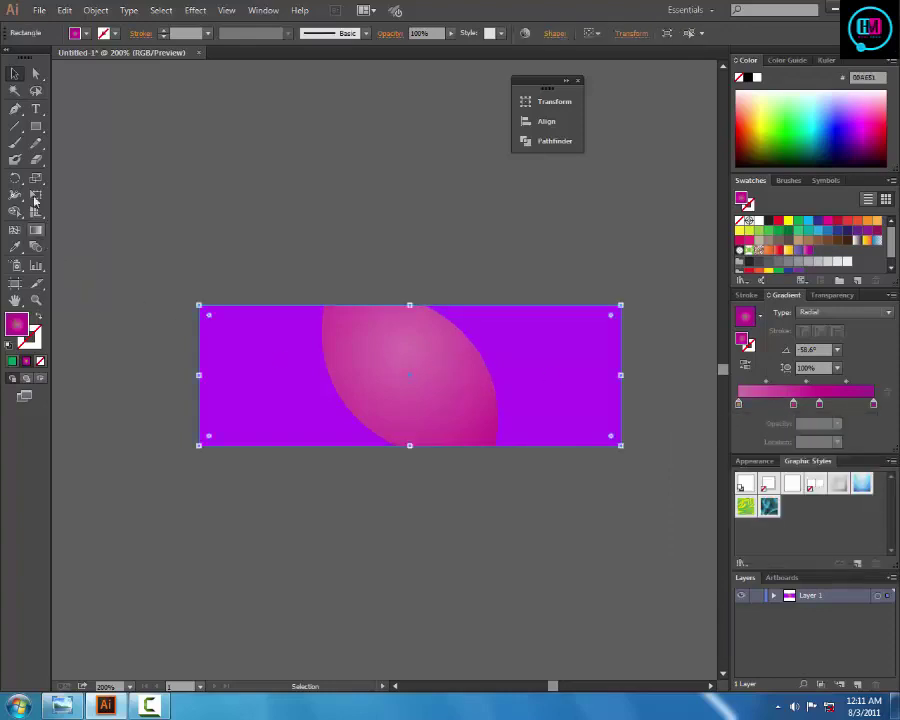
{"action": "left_click", "coordinate": [35, 229]}
{"action": "left_click_drag", "start_coordinate": [345, 283], "coordinate": [485, 445]}
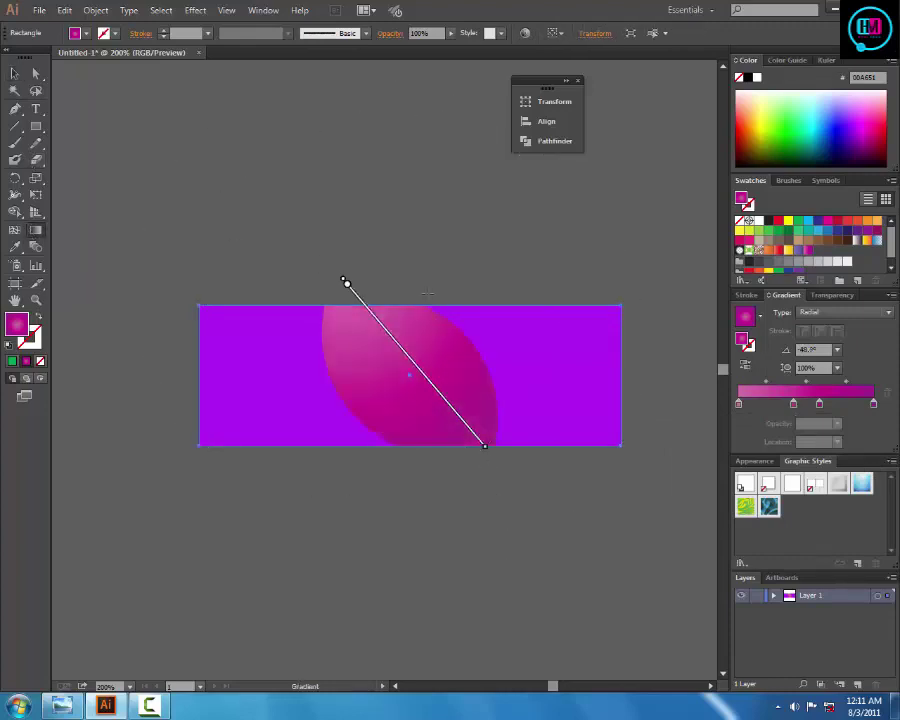
{"action": "left_click_drag", "start_coordinate": [434, 241], "coordinate": [440, 429]}
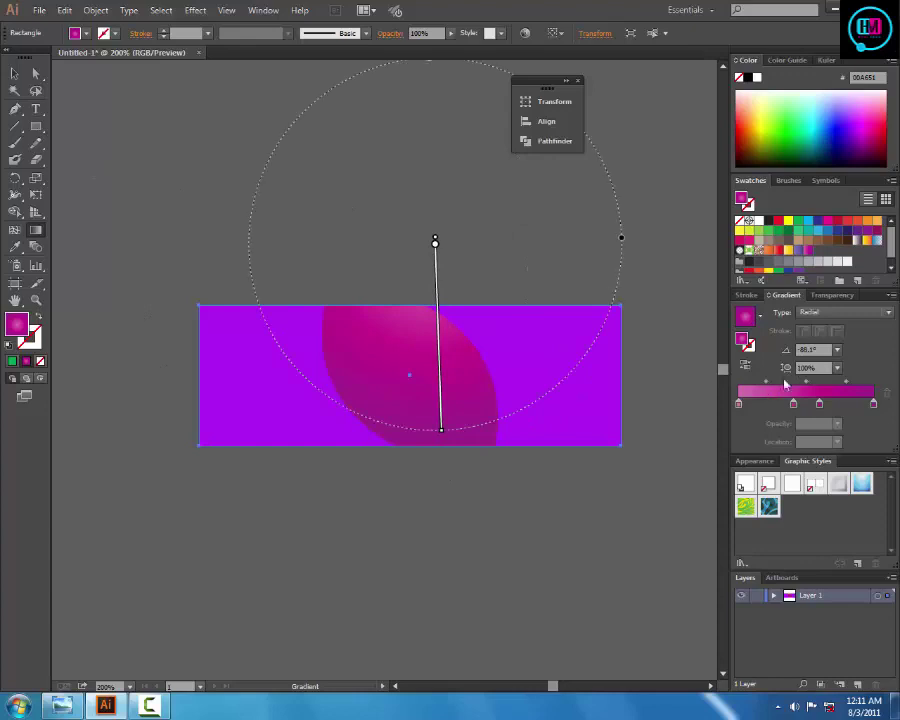
Step: Try a diagonal linear gradient, then revert to radial centred below the banner
{"action": "left_click", "coordinate": [840, 312]}
{"action": "left_click", "coordinate": [810, 322]}
{"action": "left_click_drag", "start_coordinate": [366, 281], "coordinate": [487, 545]}
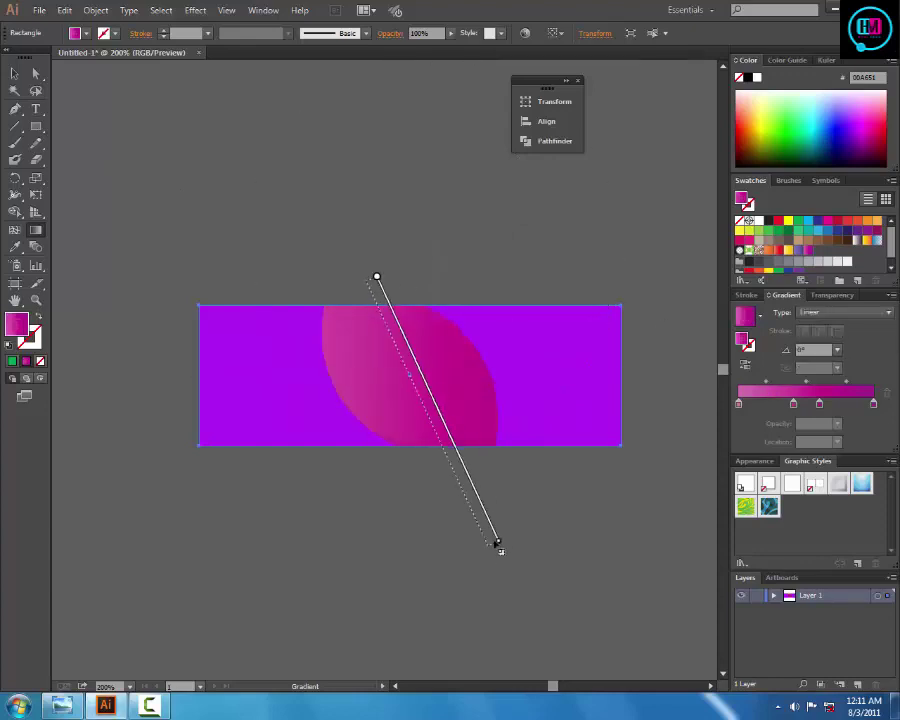
{"action": "left_click", "coordinate": [840, 312]}
{"action": "left_click", "coordinate": [830, 339]}
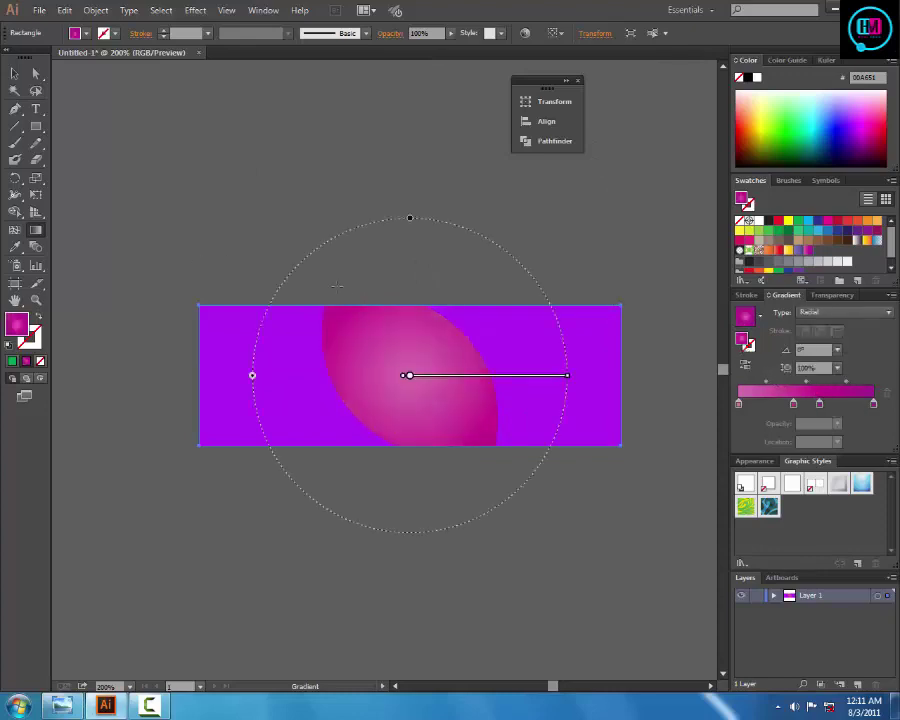
{"action": "mouse_move", "coordinate": [337, 286]}
{"action": "left_mouse_down"}
{"action": "mouse_move", "coordinate": [480, 464]}
{"action": "mouse_move", "coordinate": [375, 271]}
{"action": "left_mouse_up"}
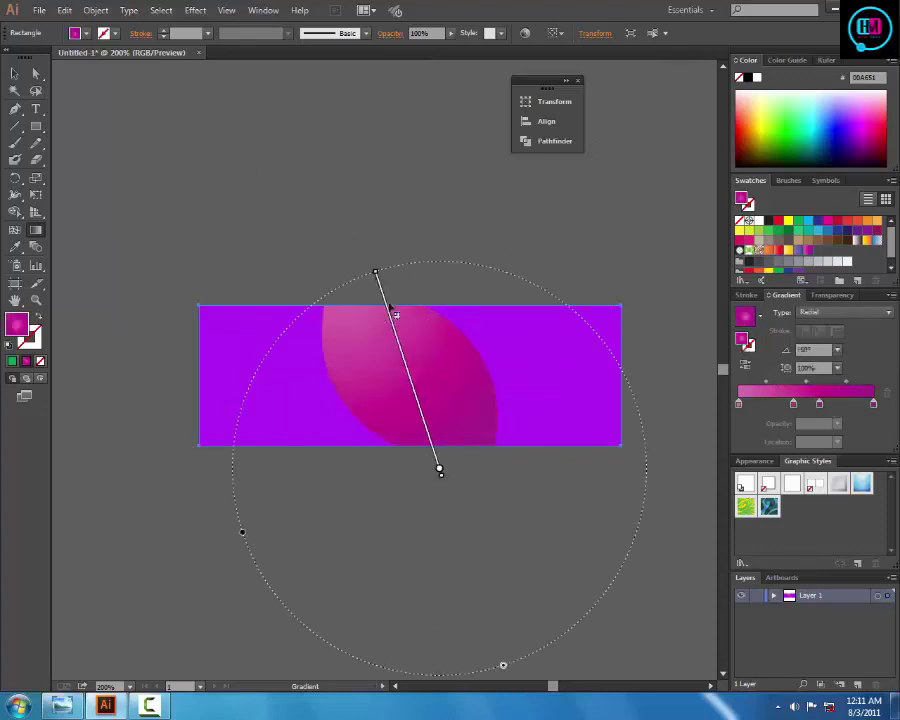
Step: Select the banner group and set its background fill to grey via the colour picker
{"action": "left_click", "coordinate": [14, 73]}
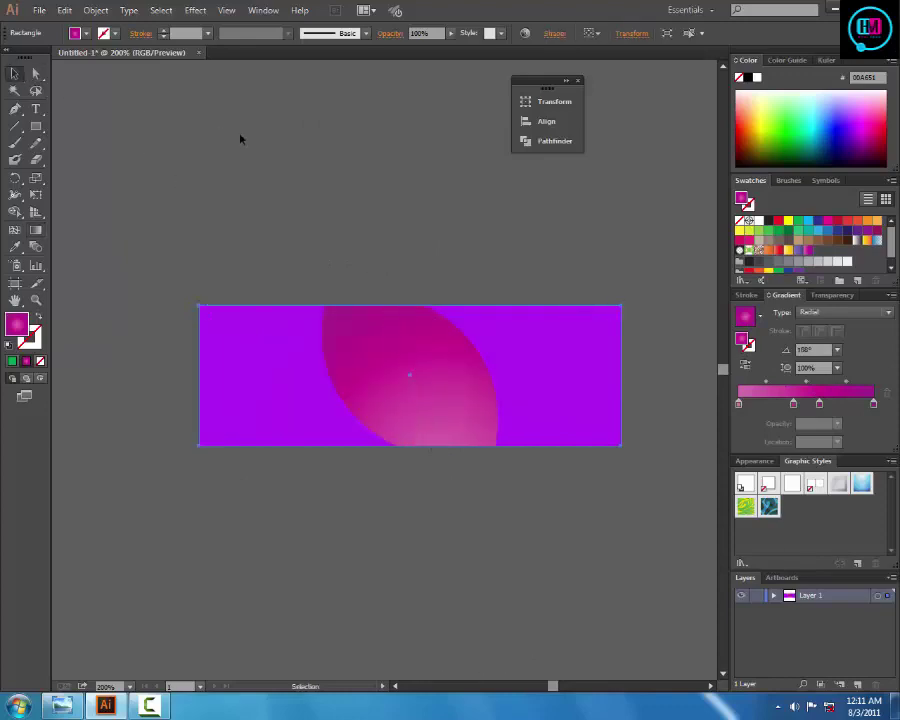
{"action": "left_click", "coordinate": [638, 390]}
{"action": "left_click", "coordinate": [561, 375]}
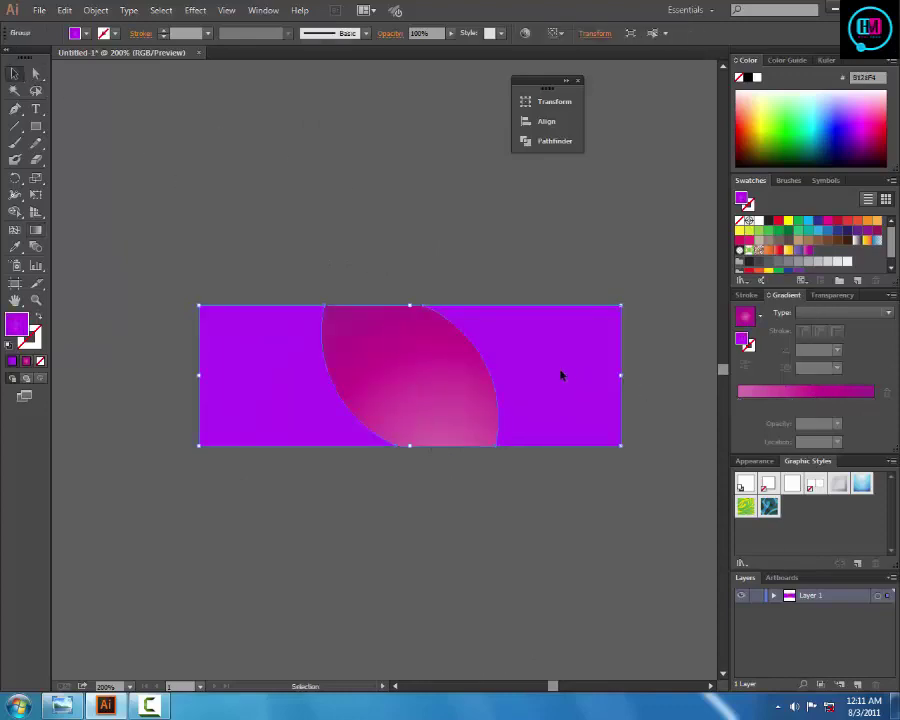
{"action": "left_click", "coordinate": [14, 246]}
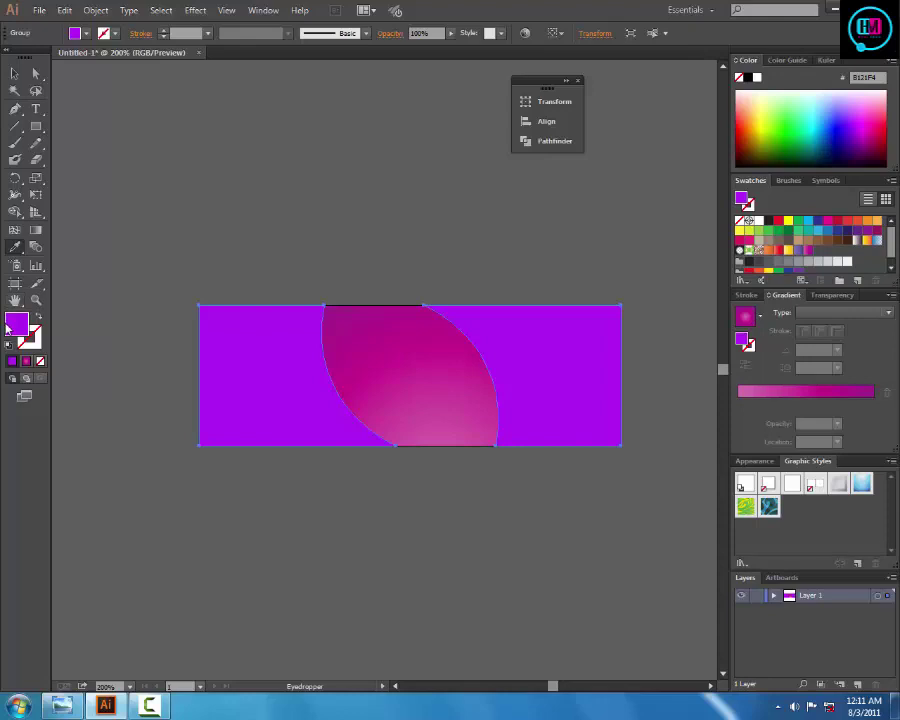
{"action": "double_click", "coordinate": [16, 322]}
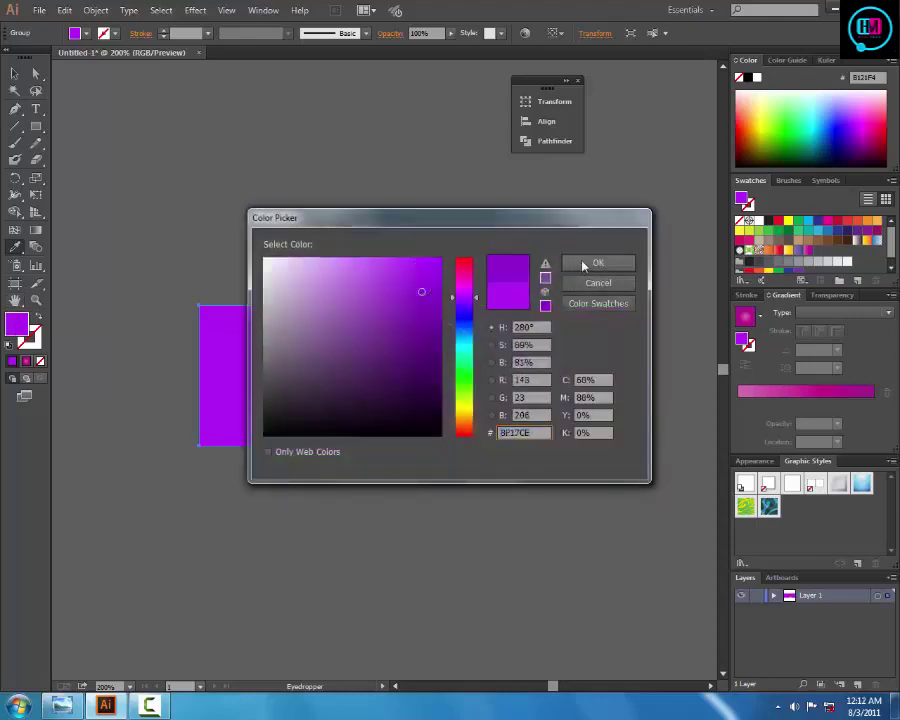
{"action": "left_click", "coordinate": [583, 263]}
{"action": "left_click", "coordinate": [618, 245]}
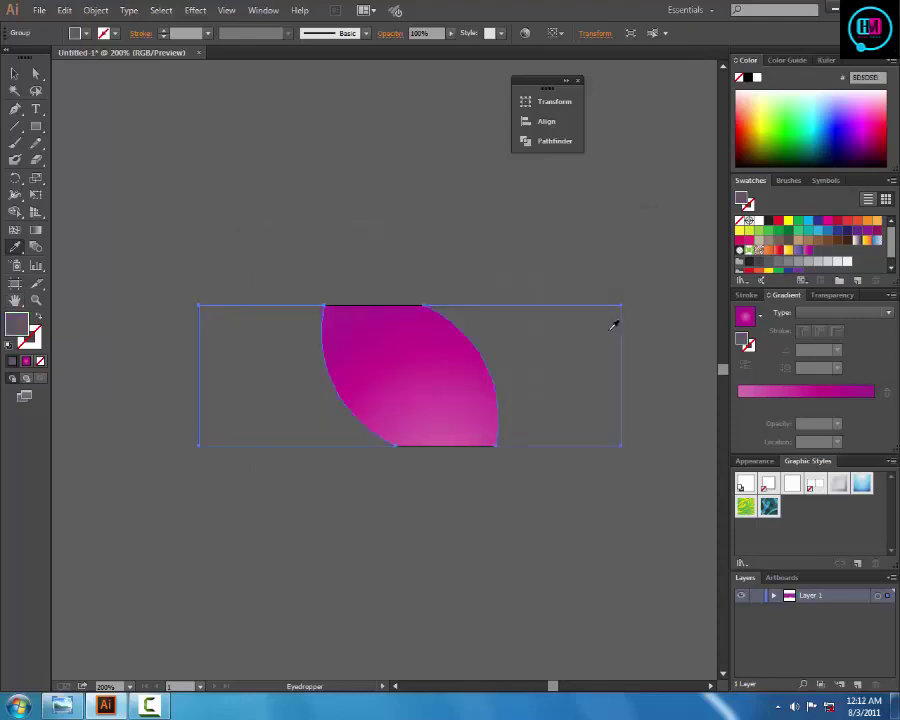
Step: Switch the background to a darker grey swatch, then deselect everything
{"action": "left_click", "coordinate": [788, 183]}
{"action": "left_click", "coordinate": [742, 181]}
{"action": "scroll", "coordinate": [830, 231], "scroll_direction": "down", "scroll_amount": 2}
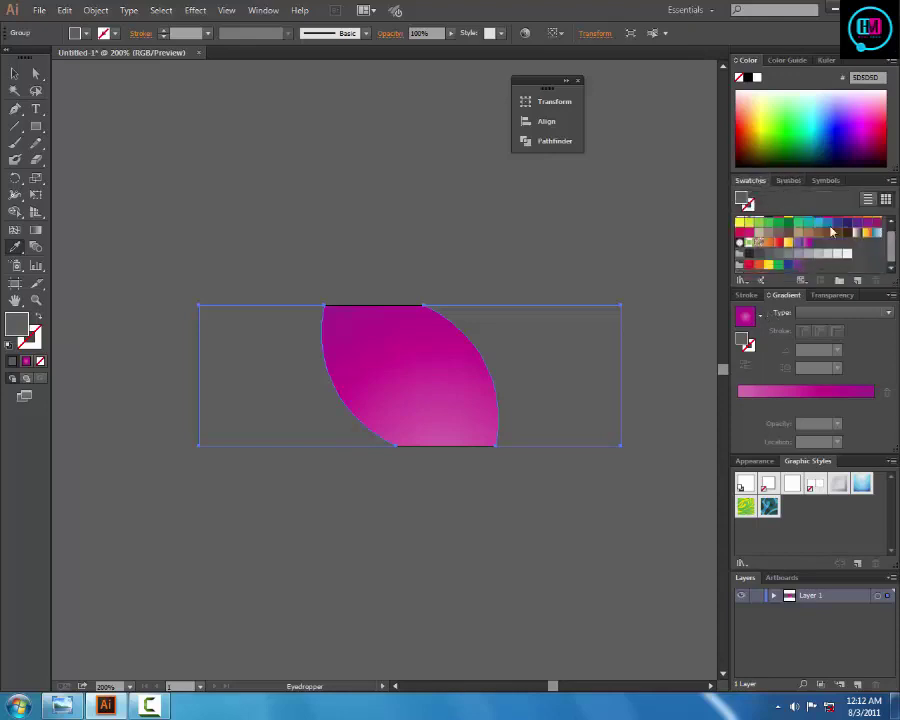
{"action": "left_click", "coordinate": [797, 257]}
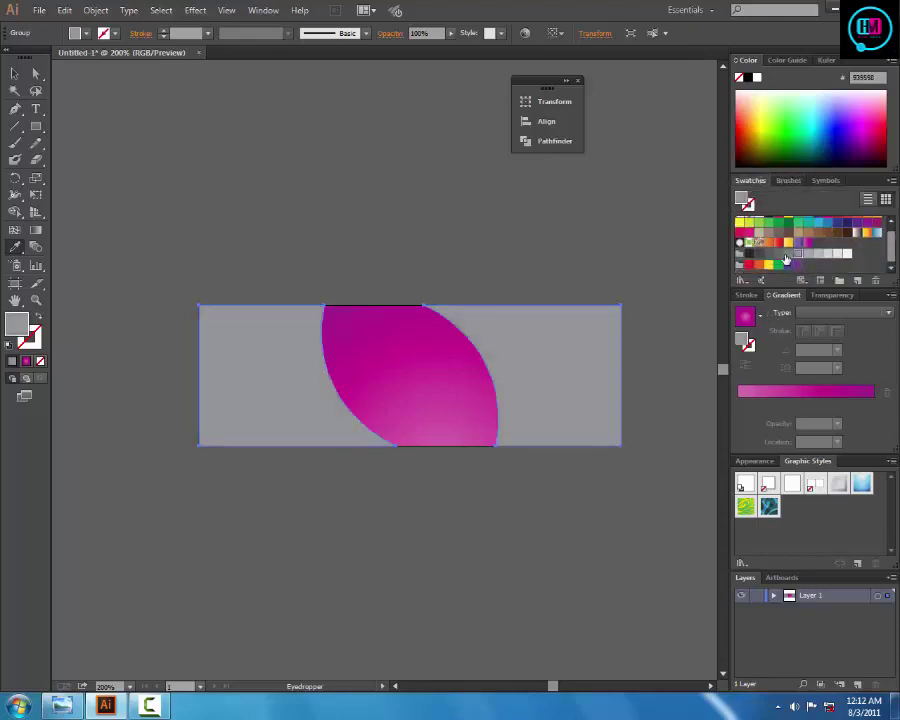
{"action": "left_click", "coordinate": [454, 238]}
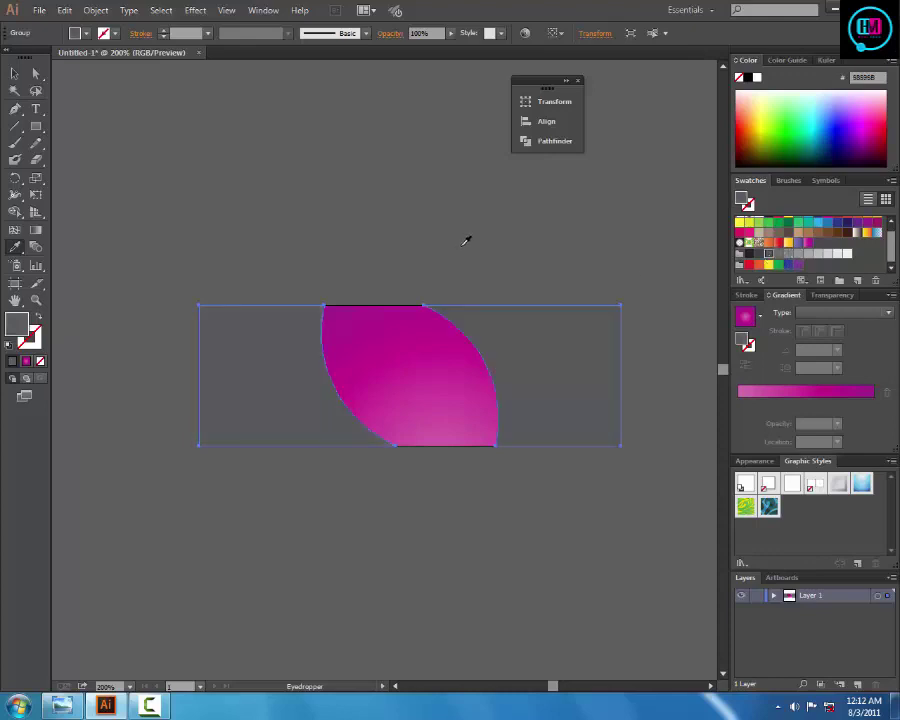
{"action": "key", "text": "v"}
{"action": "left_click", "coordinate": [495, 275]}
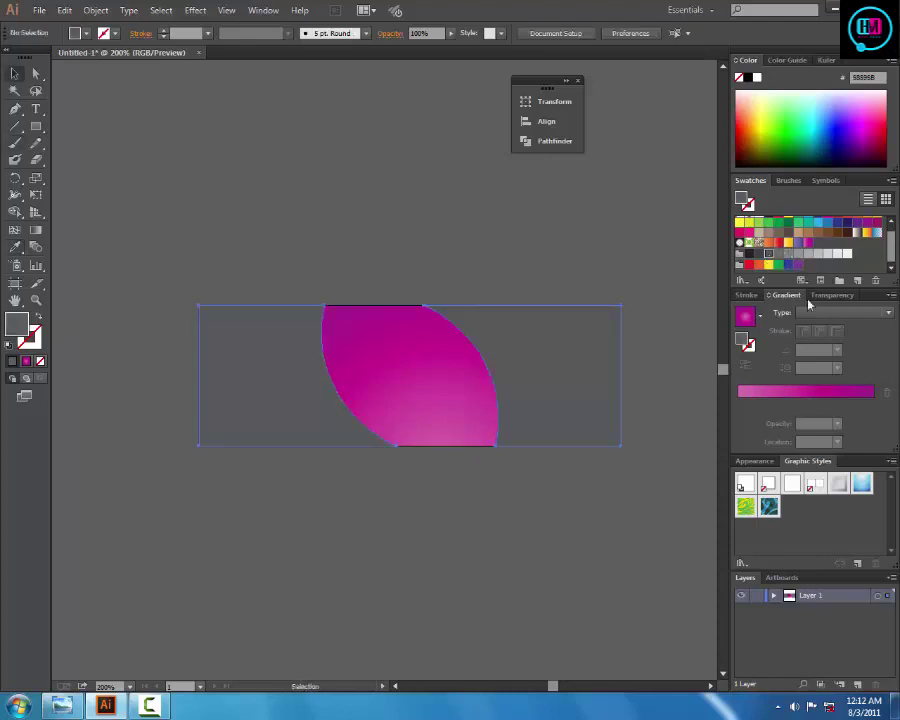
Step: Fill the background tan, ungroup it, and make the right-hand piece dark brown
{"action": "key", "text": "ctrl+a"}
{"action": "left_click", "coordinate": [815, 233]}
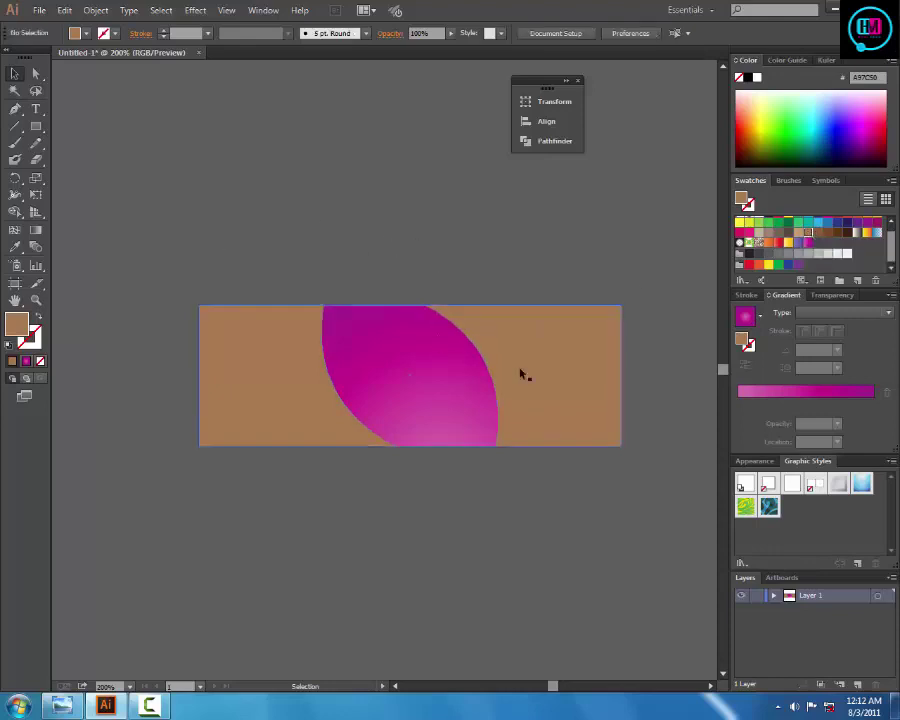
{"action": "right_click", "coordinate": [536, 337]}
{"action": "left_click", "coordinate": [622, 418]}
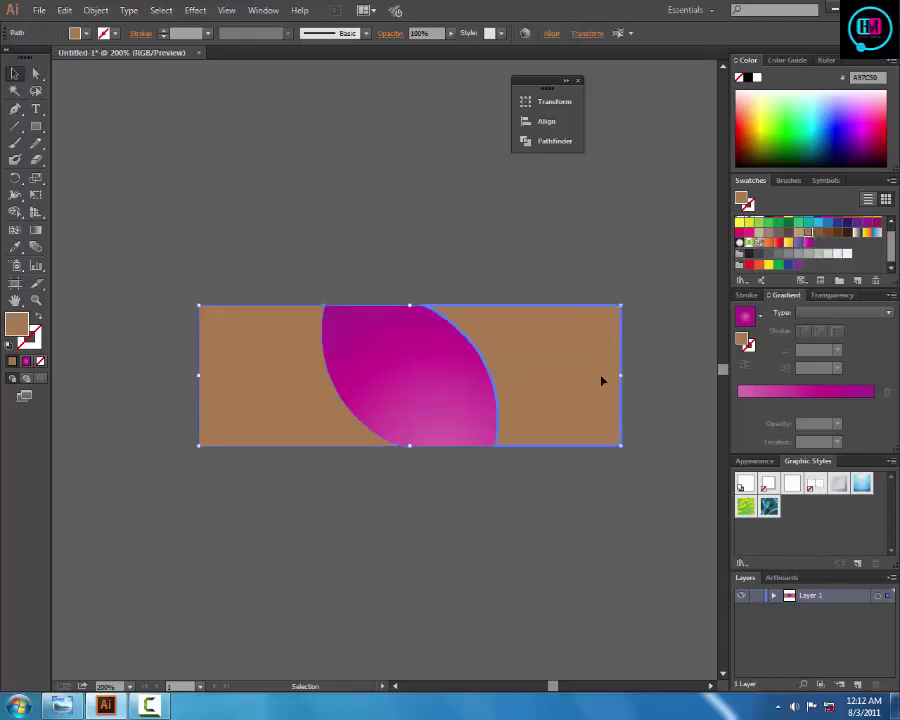
{"action": "left_click", "coordinate": [661, 341]}
{"action": "left_click", "coordinate": [565, 341]}
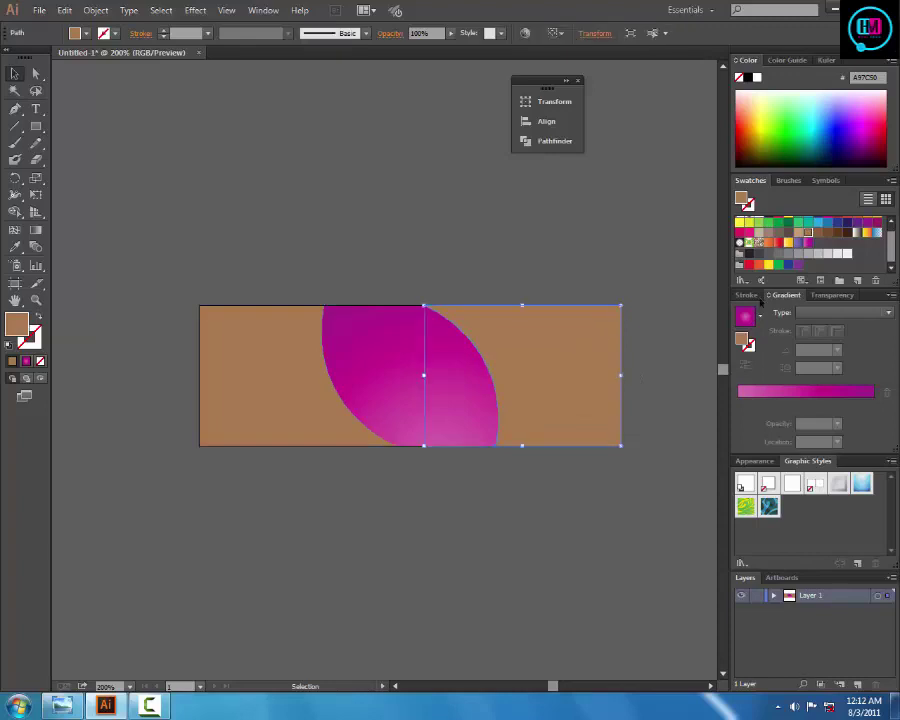
{"action": "left_click", "coordinate": [836, 232]}
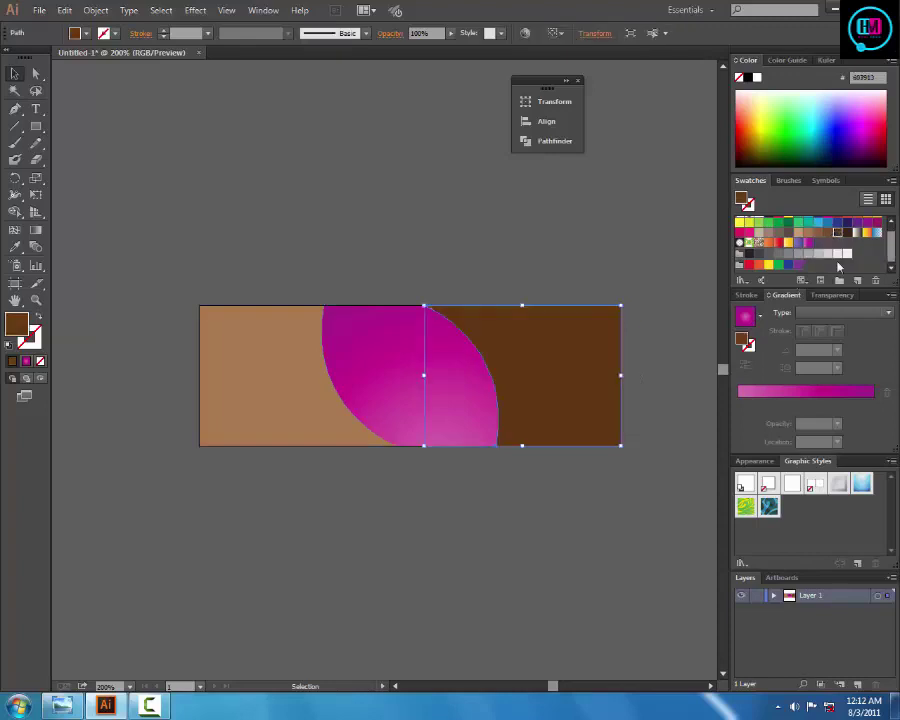
{"action": "left_click", "coordinate": [741, 280]}
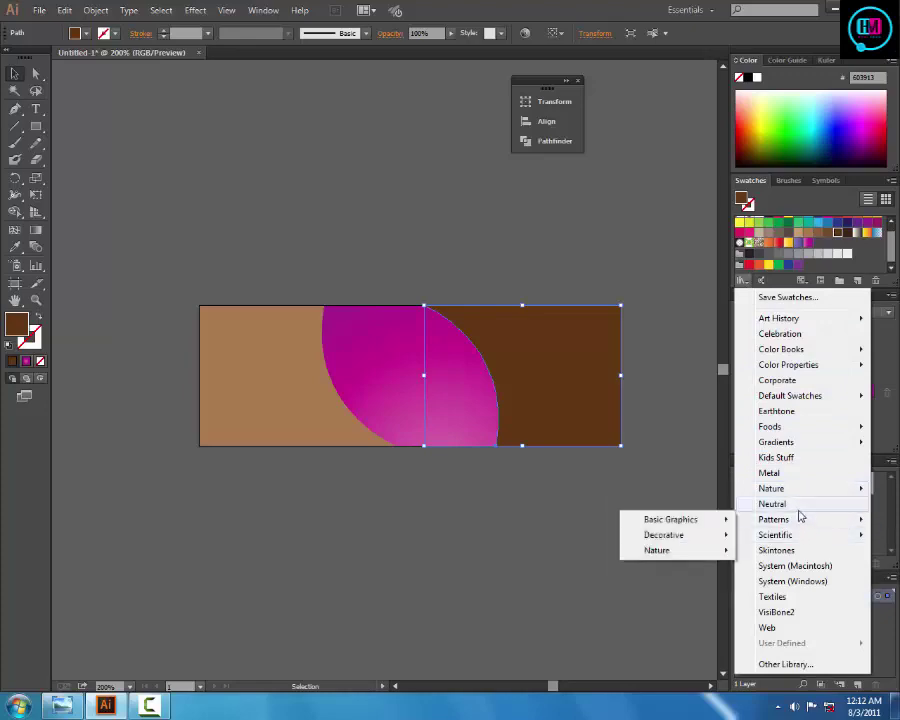
{"action": "mouse_move", "coordinate": [776, 442]}
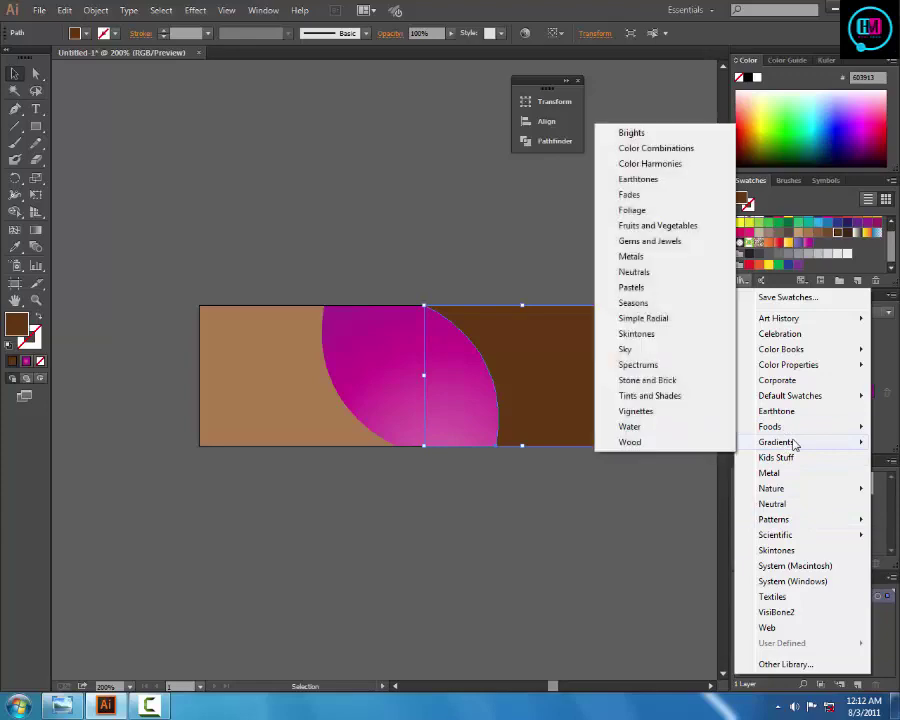
Step: Give the right piece the green-yellow-blue gradient from the Color Combinations library
{"action": "left_click", "coordinate": [646, 149]}
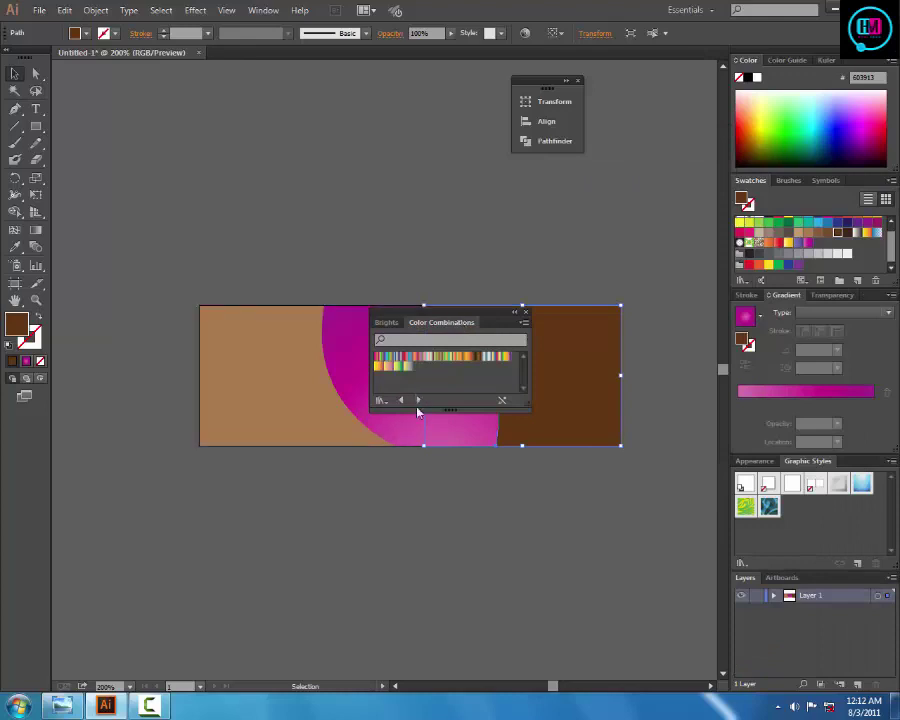
{"action": "left_click", "coordinate": [404, 367]}
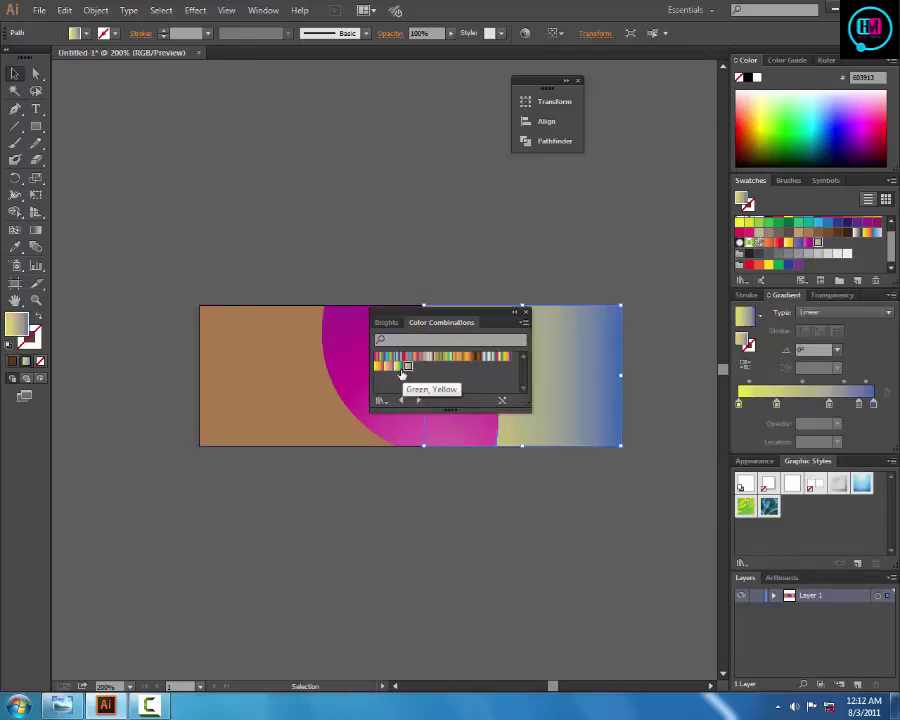
{"action": "left_click", "coordinate": [399, 368]}
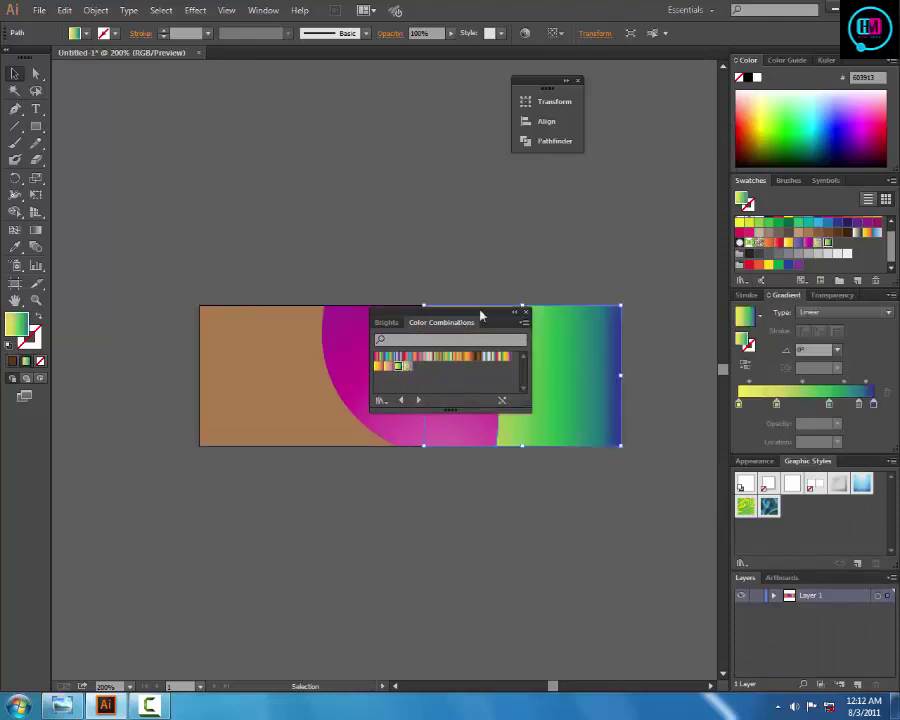
{"action": "left_click_drag", "start_coordinate": [480, 316], "coordinate": [447, 164]}
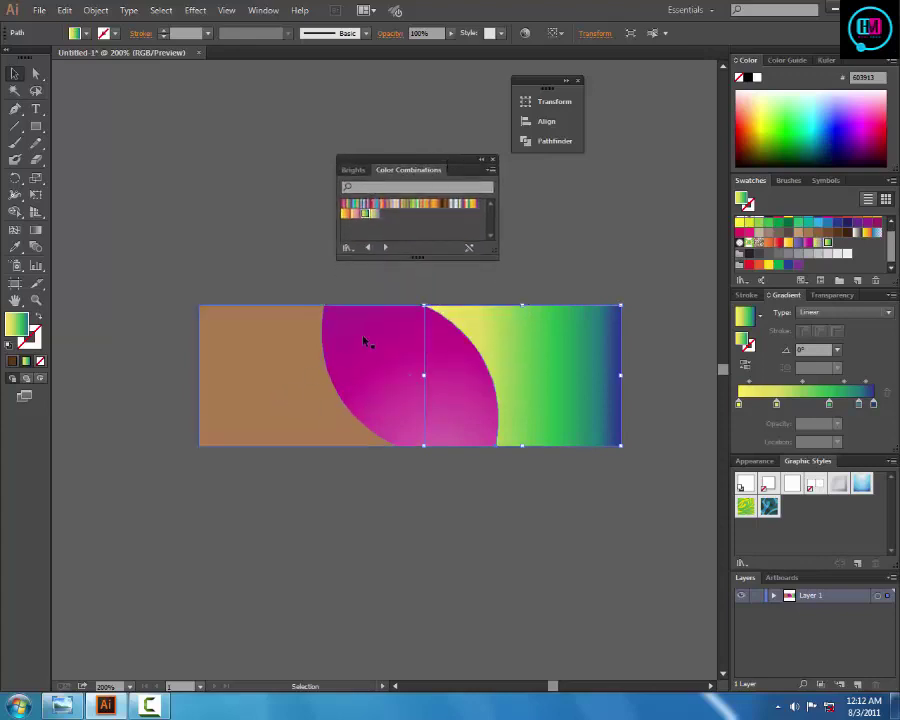
Step: Copy the right piece's gradient onto the left piece with the Eyedropper, then deselect
{"action": "left_click", "coordinate": [281, 364], "text": "shift"}
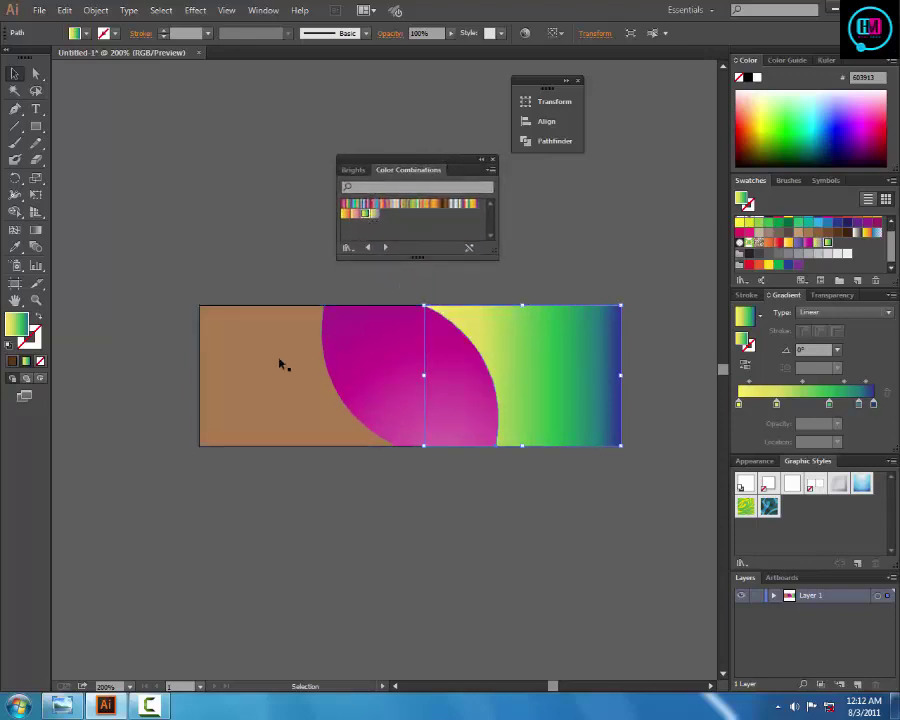
{"action": "left_click", "coordinate": [277, 358]}
{"action": "key", "text": "i"}
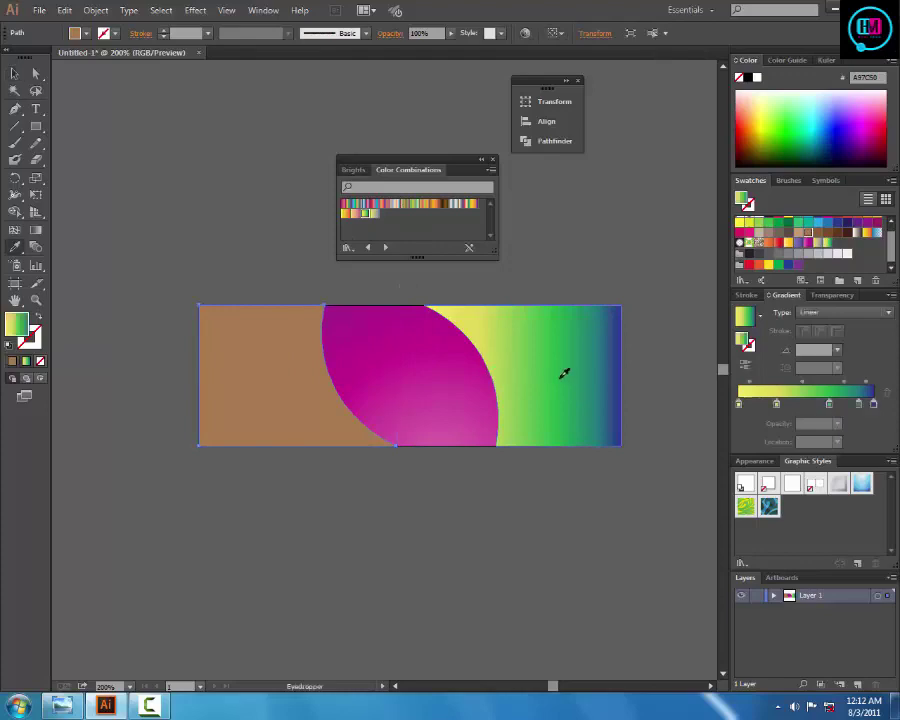
{"action": "left_click", "coordinate": [563, 374]}
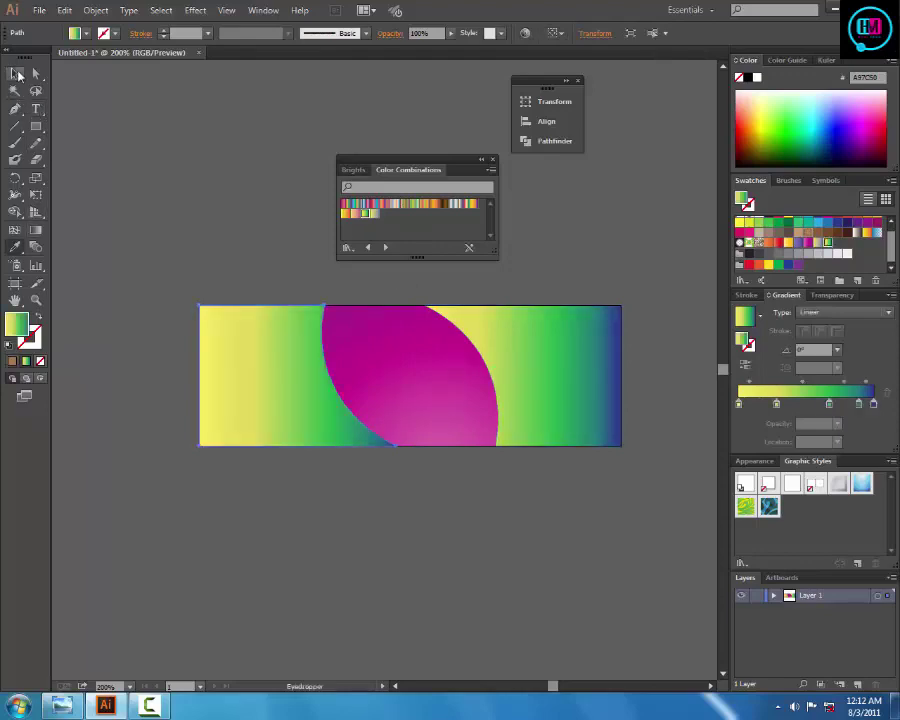
{"action": "left_click", "coordinate": [16, 74]}
{"action": "left_click", "coordinate": [300, 230]}
Step: Step through the swatch libraries, past Foliage, to load Fruits and Vegetables
{"action": "left_click", "coordinate": [385, 247]}
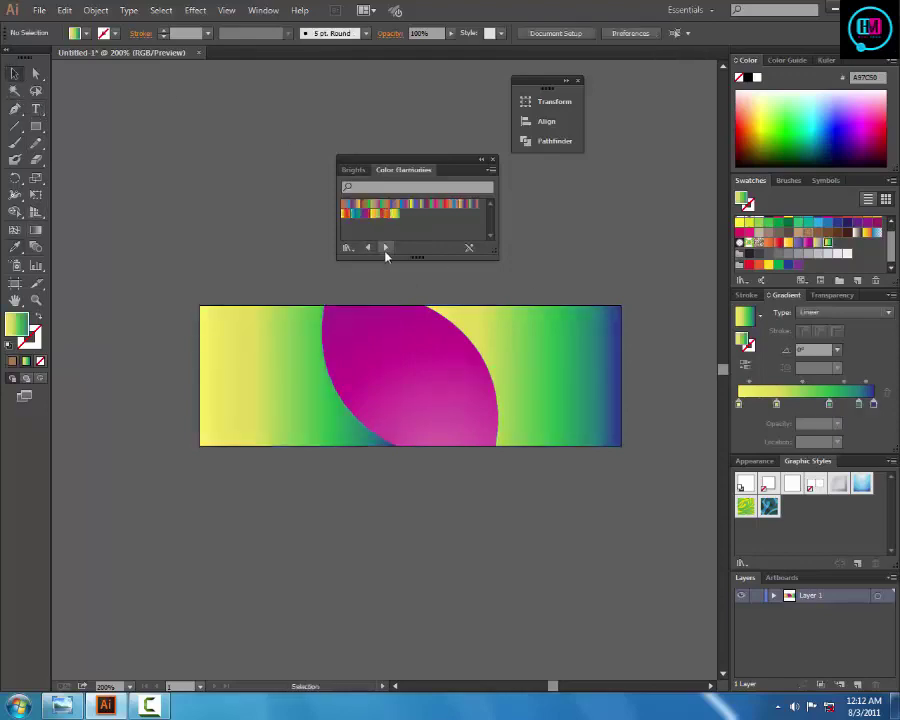
{"action": "left_click", "coordinate": [385, 250]}
{"action": "left_click", "coordinate": [385, 250]}
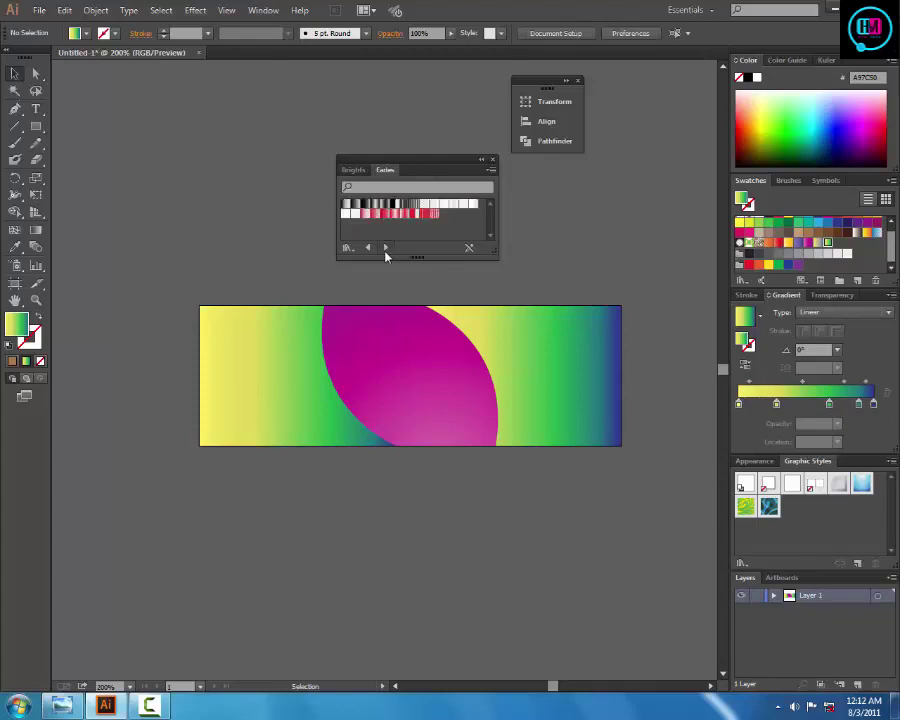
{"action": "left_click", "coordinate": [385, 248]}
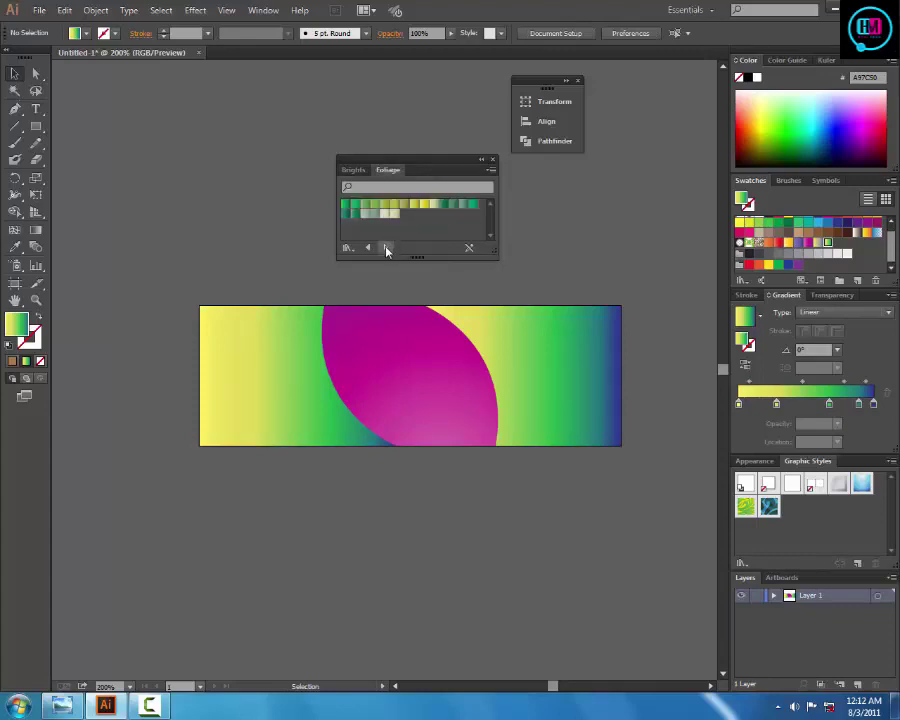
{"action": "left_click", "coordinate": [386, 249]}
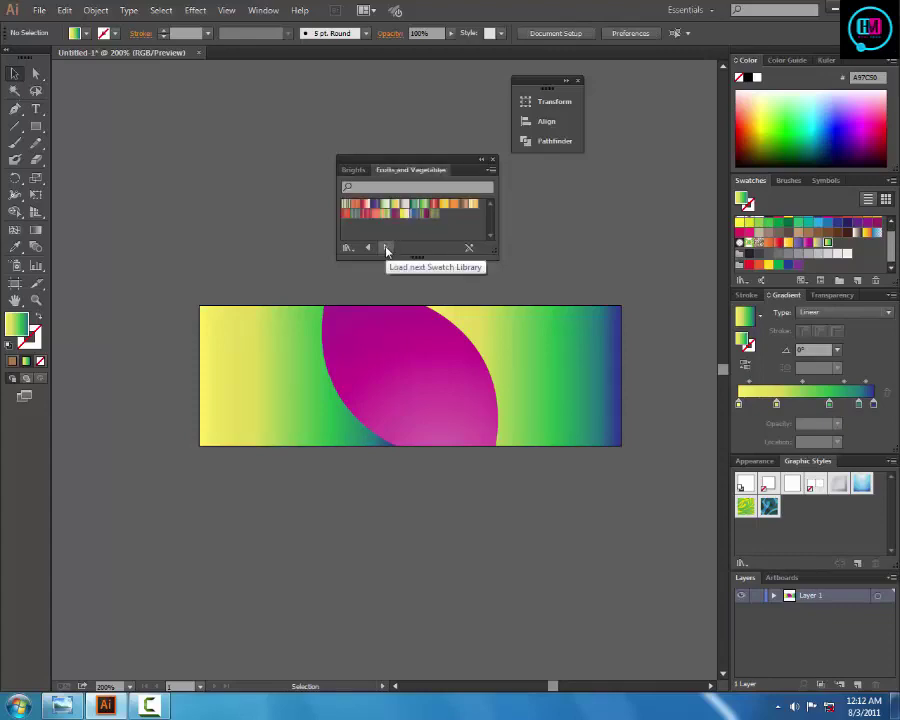
{"action": "left_click", "coordinate": [746, 283]}
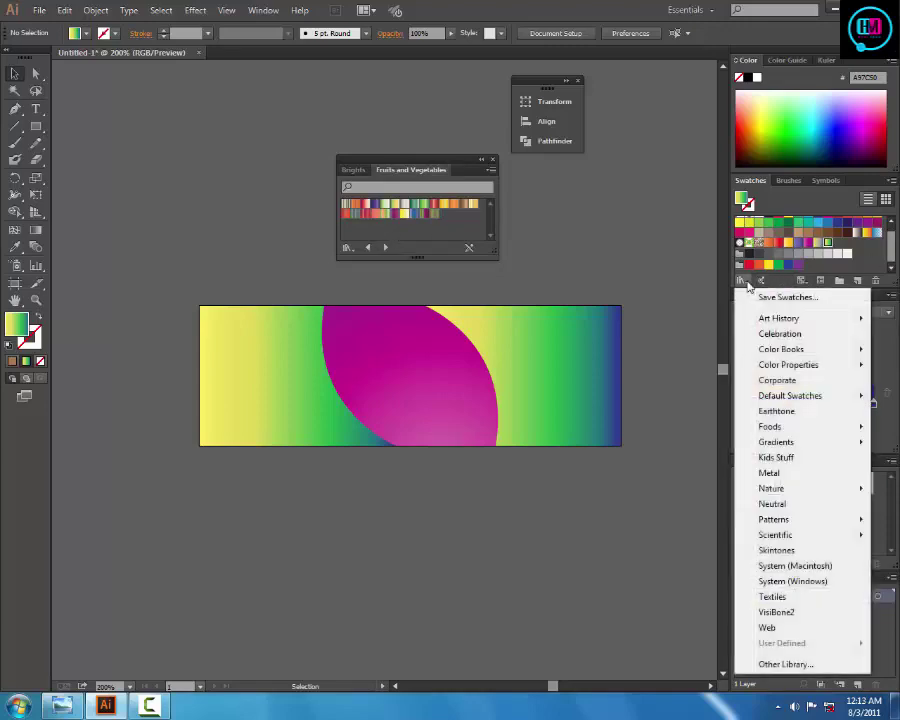
Step: Filter swatches by Color, Gradient, Pattern and Color Groups in turn, then show all swatches
{"action": "left_click", "coordinate": [802, 281]}
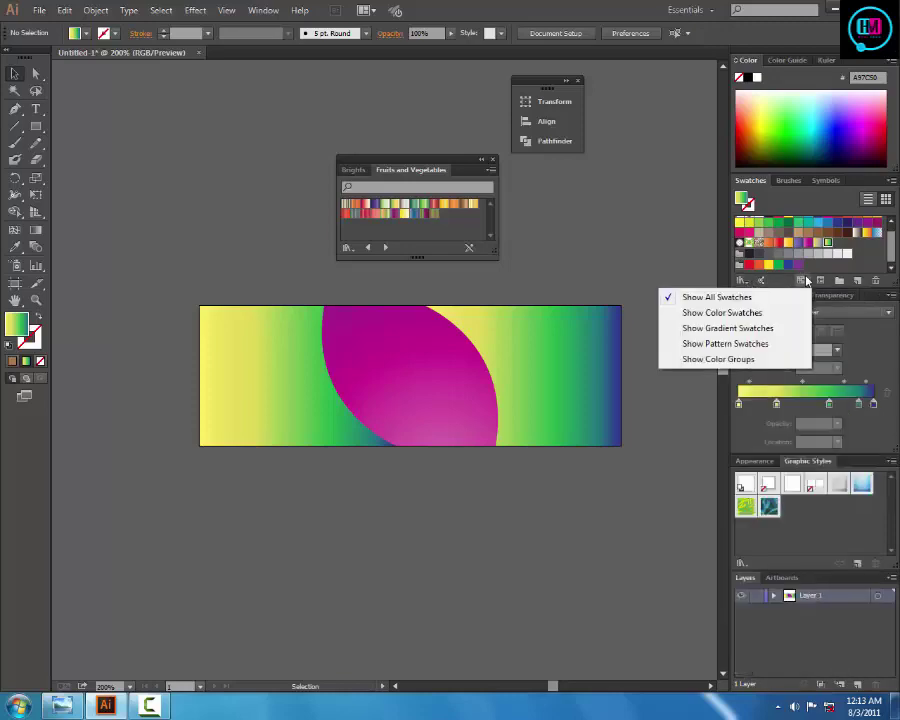
{"action": "left_click", "coordinate": [735, 314]}
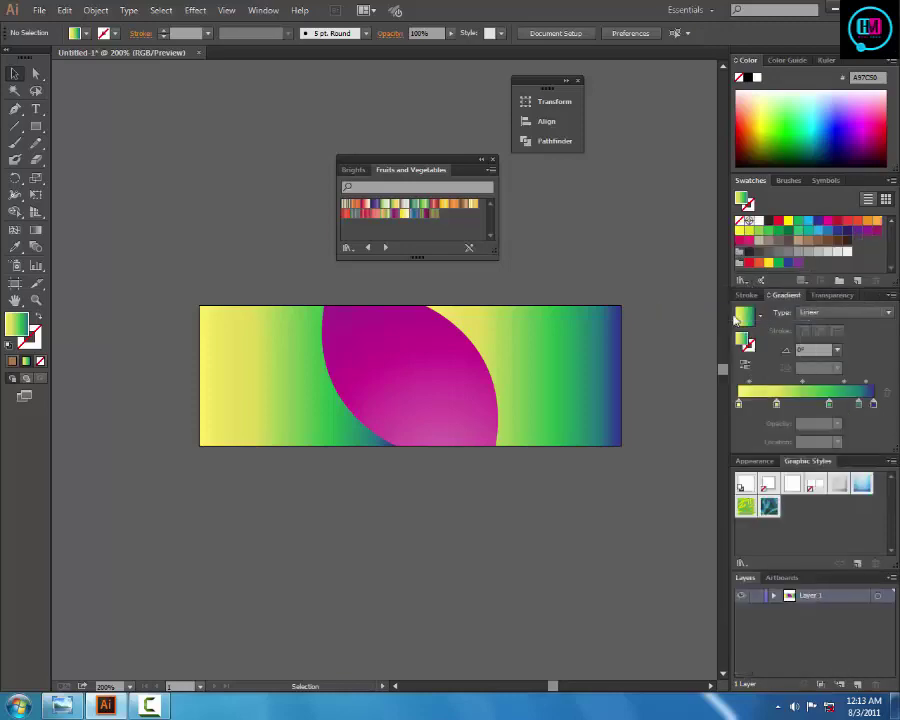
{"action": "left_click", "coordinate": [802, 281]}
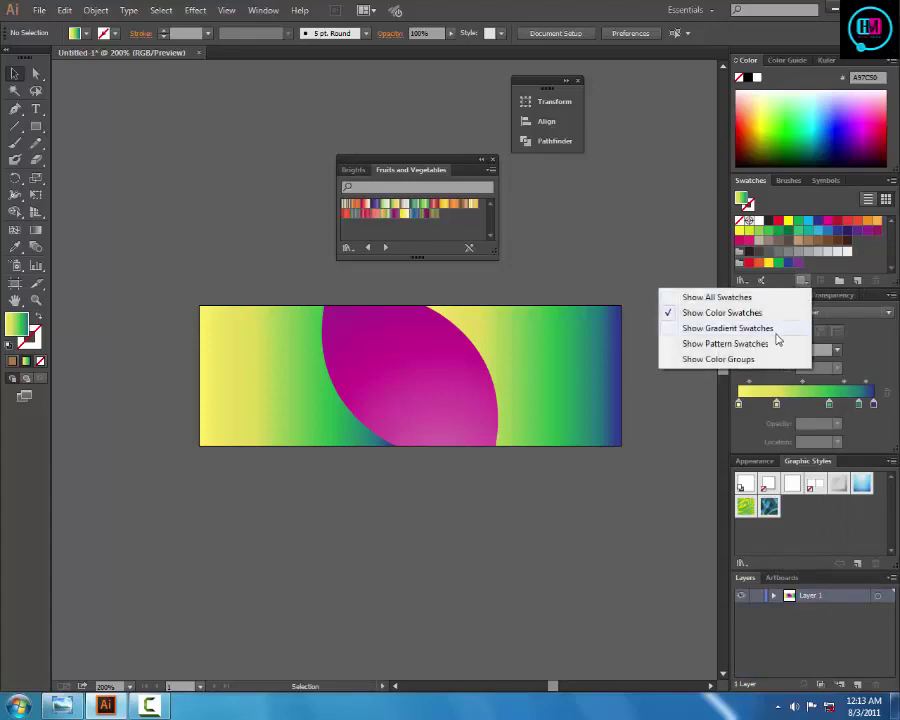
{"action": "left_click", "coordinate": [790, 326]}
{"action": "left_click", "coordinate": [802, 281]}
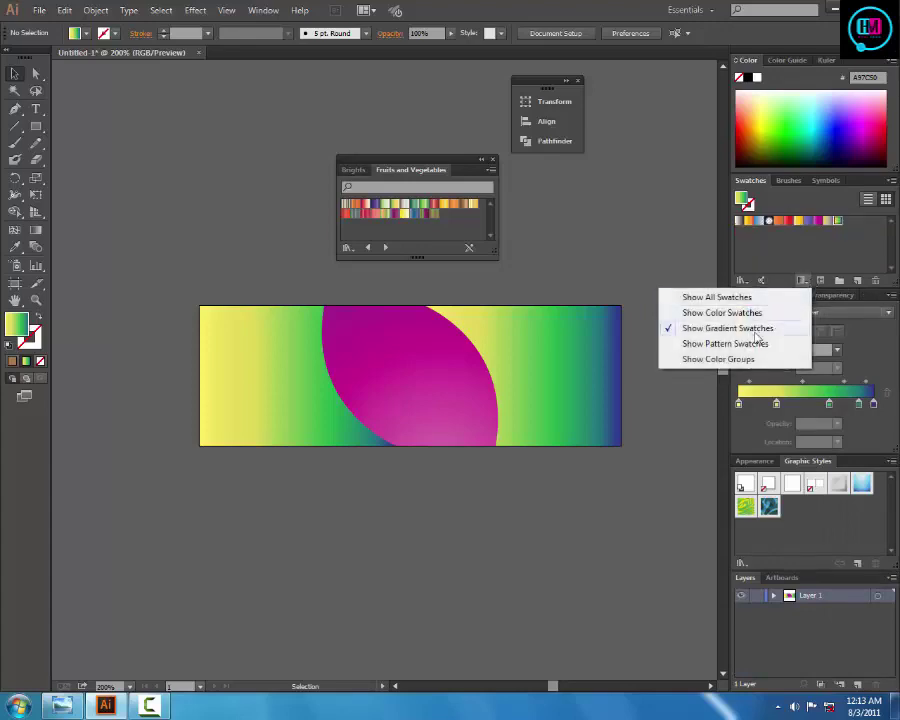
{"action": "left_click", "coordinate": [751, 344]}
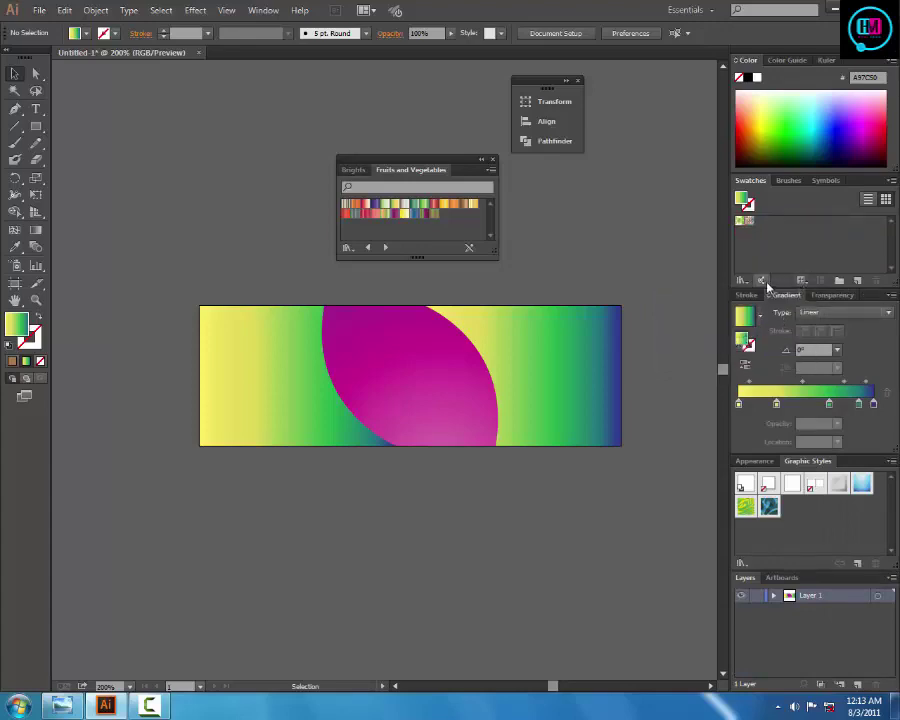
{"action": "left_click", "coordinate": [802, 281]}
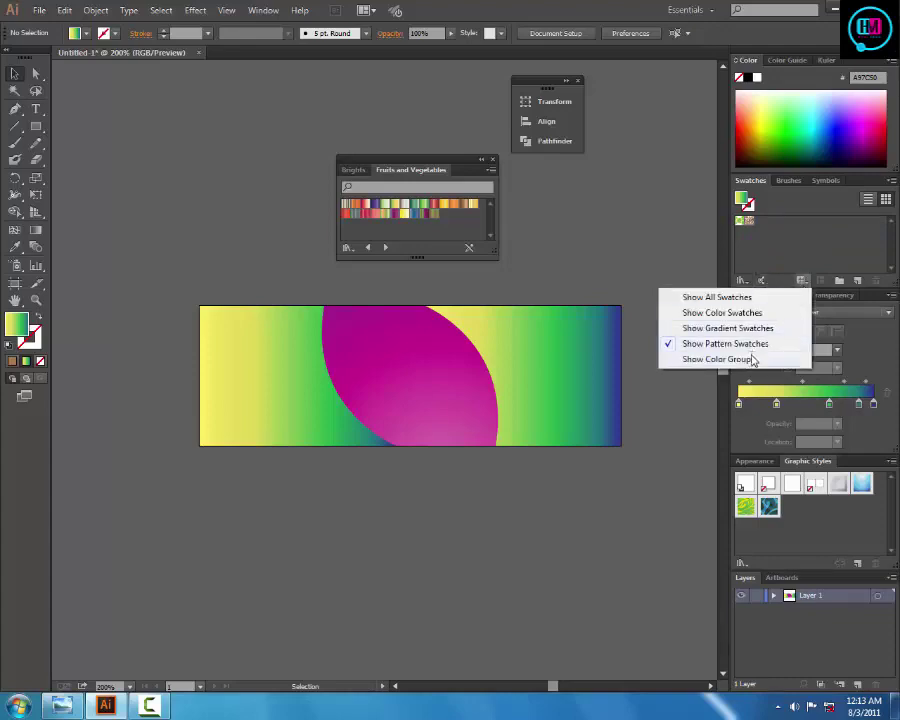
{"action": "left_click", "coordinate": [810, 356]}
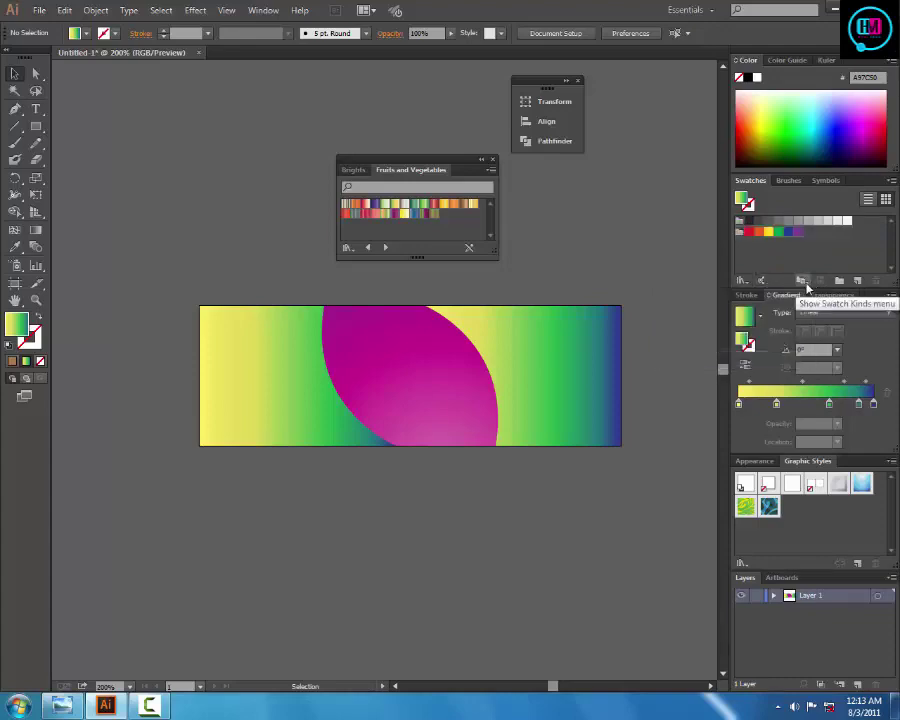
{"action": "left_click", "coordinate": [800, 282]}
{"action": "left_click", "coordinate": [760, 297]}
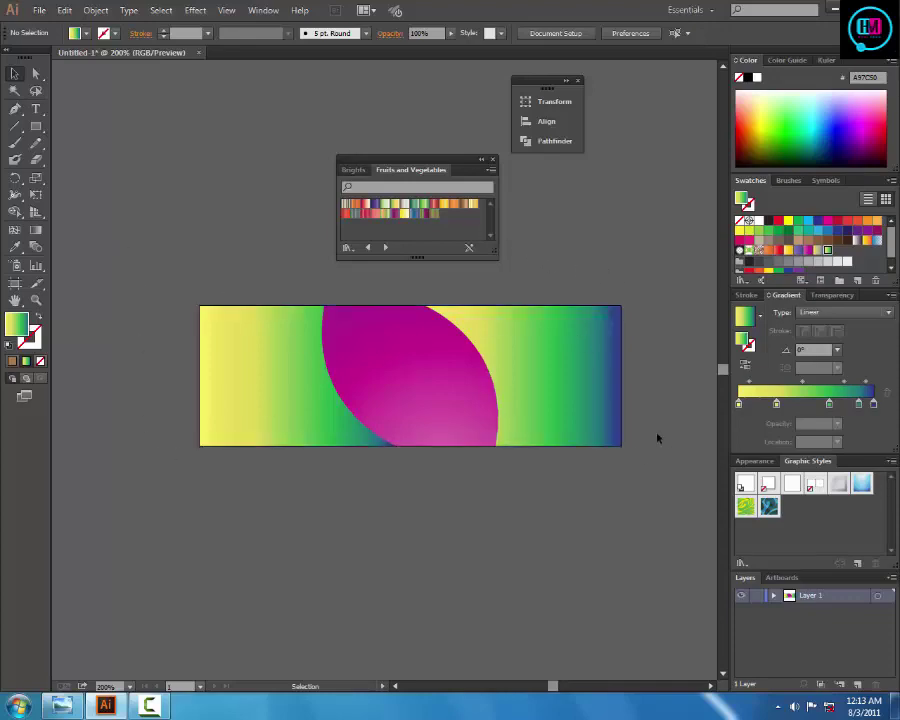
Step: Angle the left banner half's gradient diagonally from its bottom-left
{"action": "left_click", "coordinate": [596, 391]}
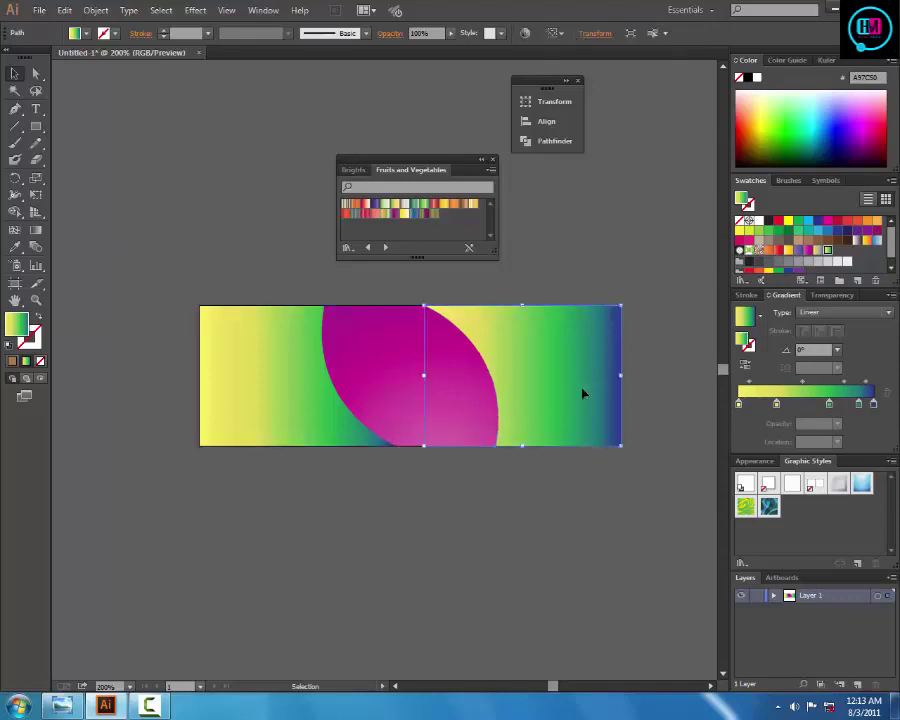
{"action": "left_click", "coordinate": [180, 295]}
{"action": "left_click", "coordinate": [247, 415]}
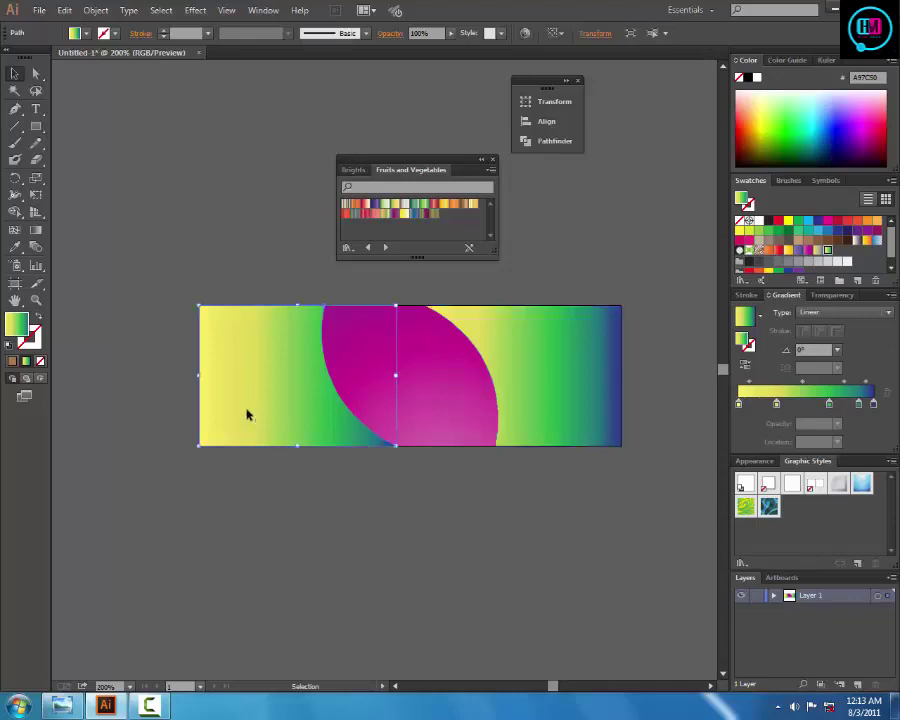
{"action": "left_click", "coordinate": [36, 230]}
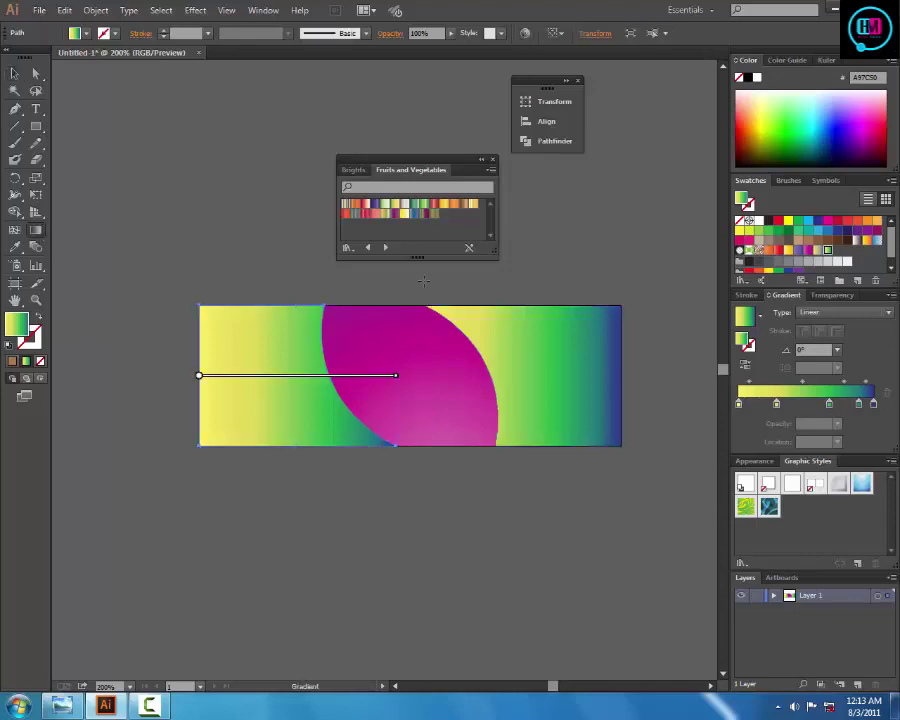
{"action": "mouse_move", "coordinate": [424, 283]}
{"action": "left_mouse_down"}
{"action": "mouse_move", "coordinate": [186, 475]}
{"action": "mouse_move", "coordinate": [199, 449]}
{"action": "left_mouse_up"}
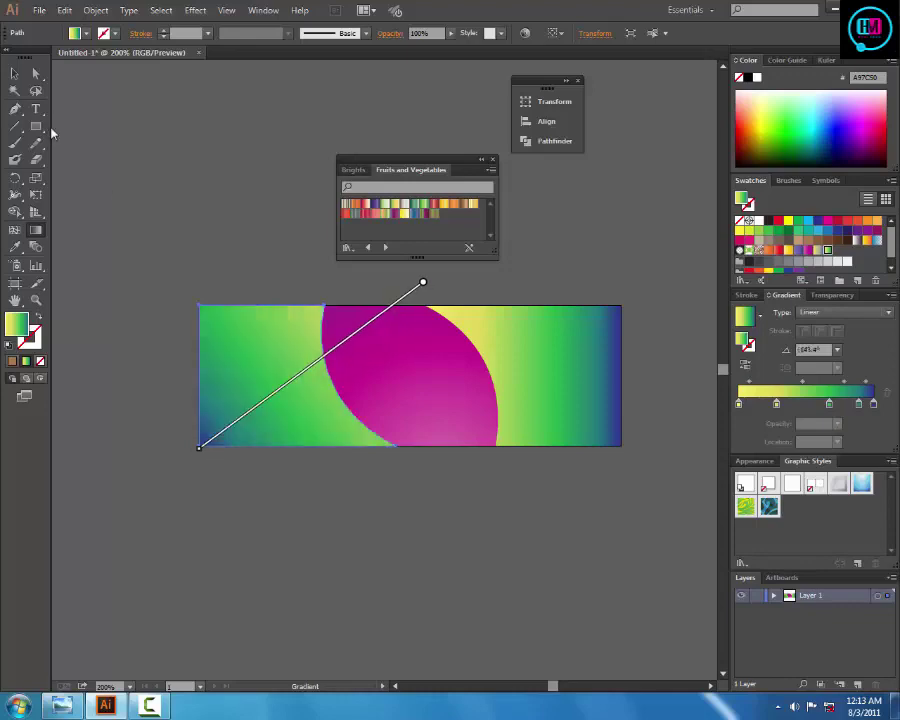
{"action": "left_click", "coordinate": [14, 73]}
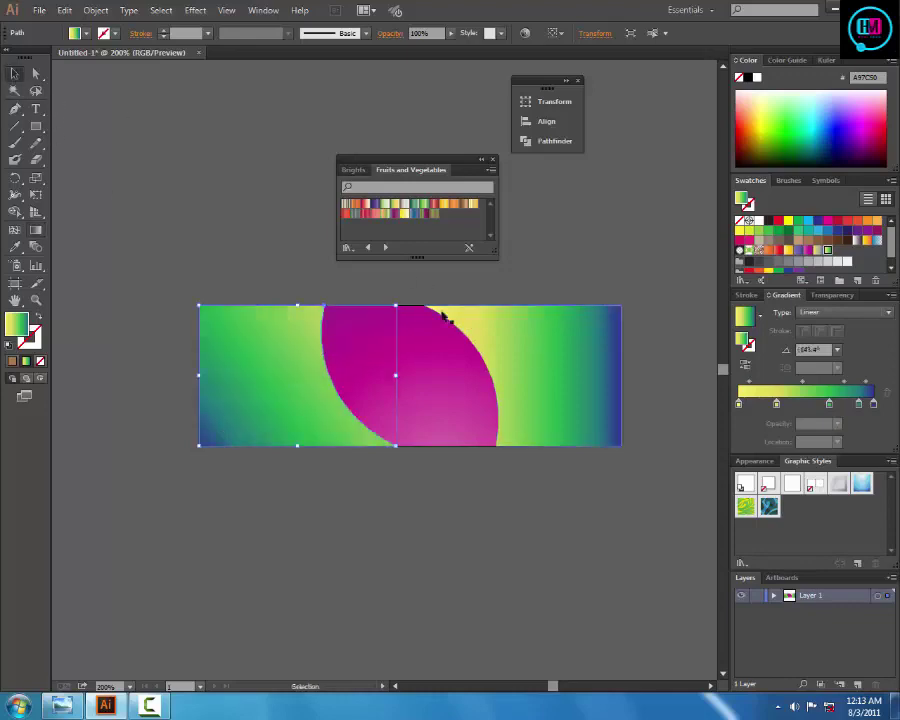
Step: Run the right banner half's gradient diagonally toward its bottom-right
{"action": "left_click", "coordinate": [35, 229]}
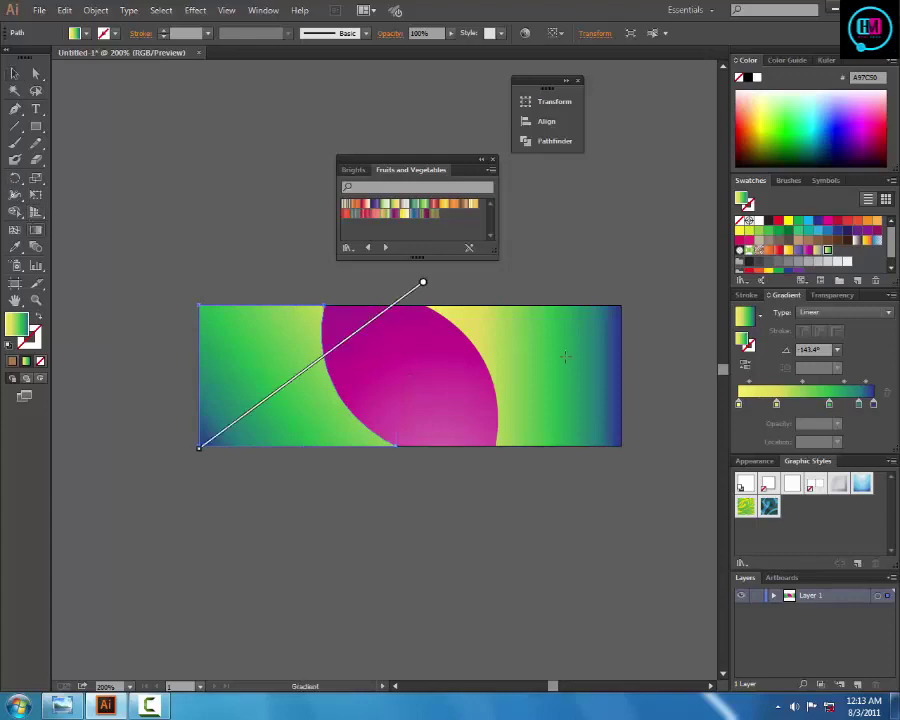
{"action": "left_click", "coordinate": [14, 73]}
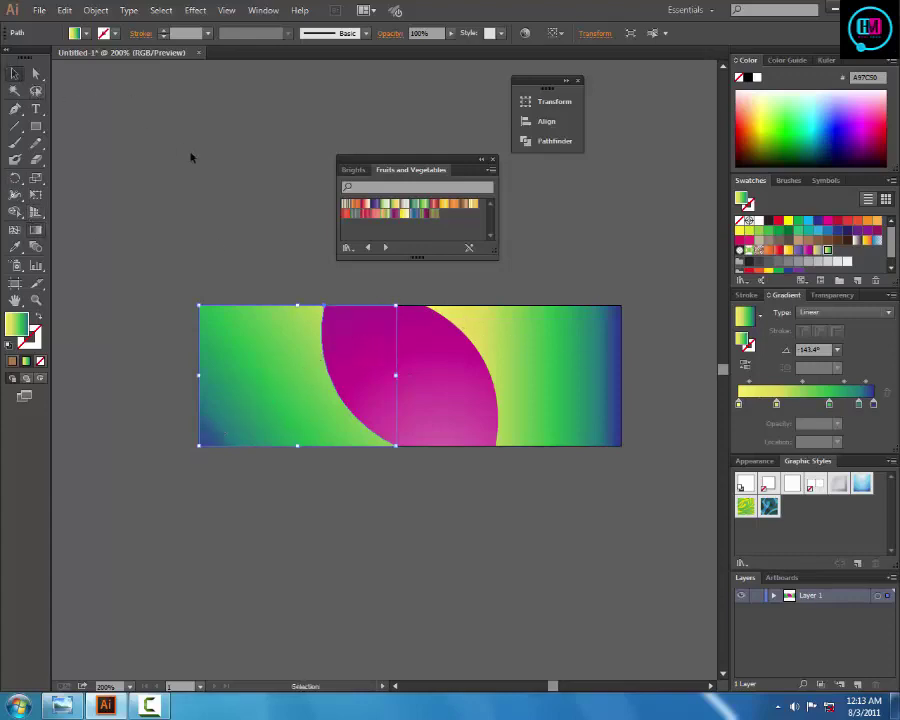
{"action": "left_click", "coordinate": [192, 154]}
{"action": "left_click", "coordinate": [556, 373]}
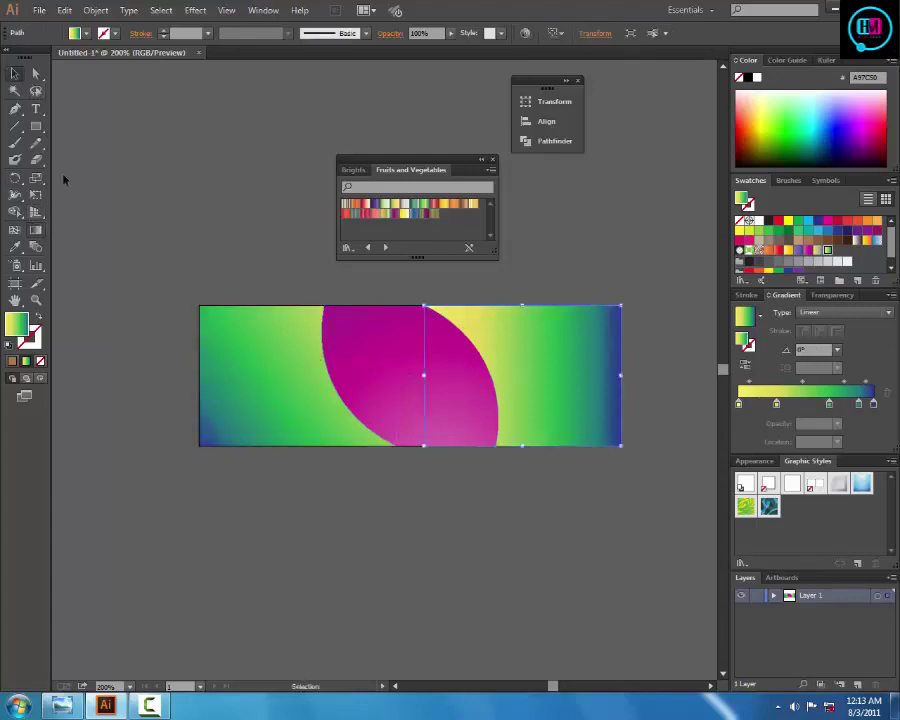
{"action": "left_click", "coordinate": [35, 229]}
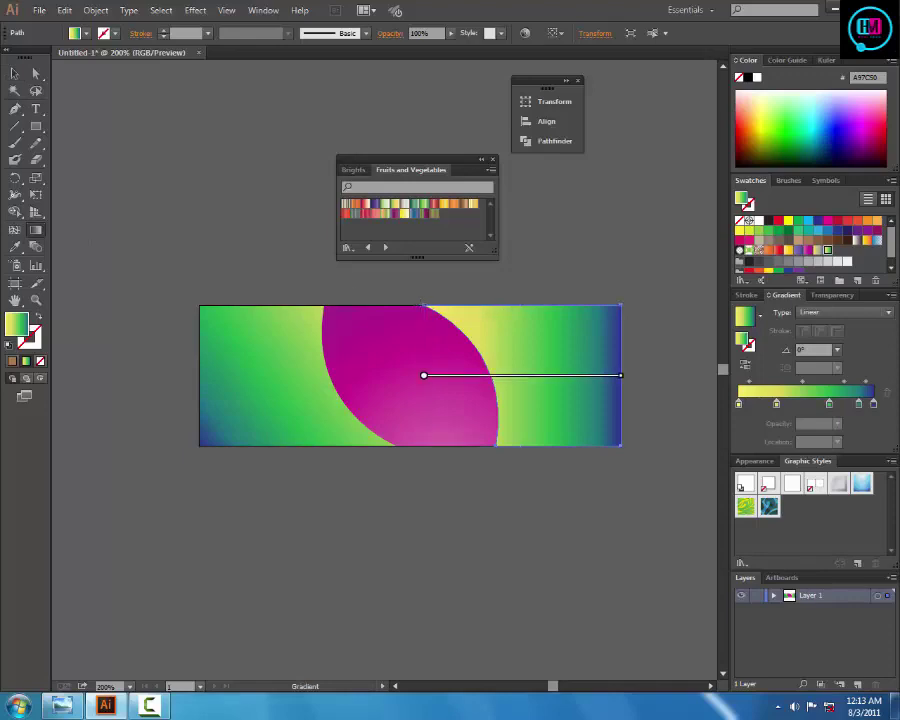
{"action": "left_click_drag", "start_coordinate": [438, 296], "coordinate": [632, 427]}
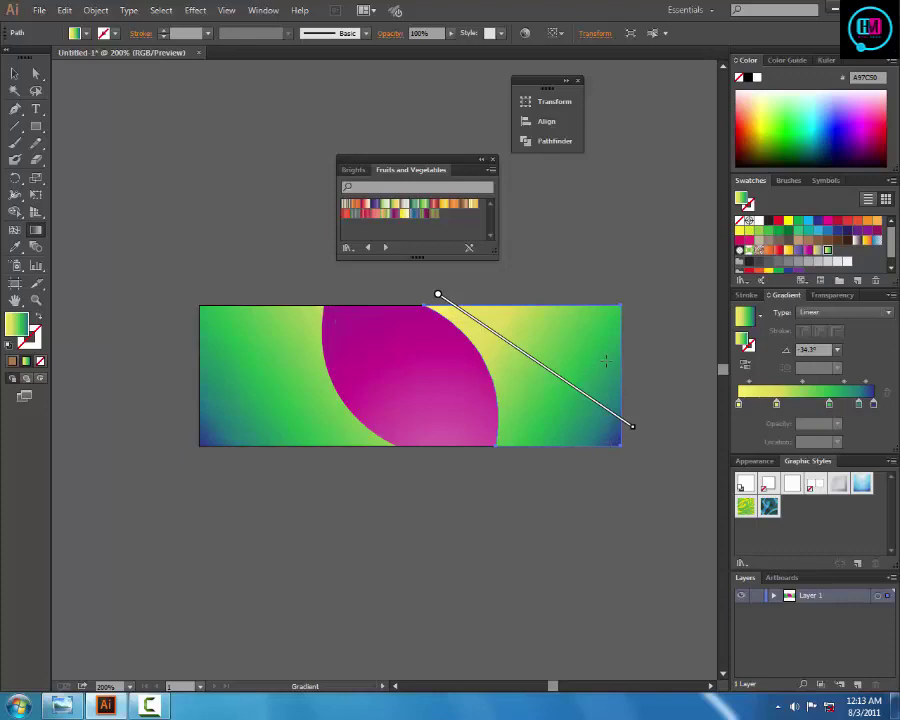
{"action": "left_click", "coordinate": [14, 73]}
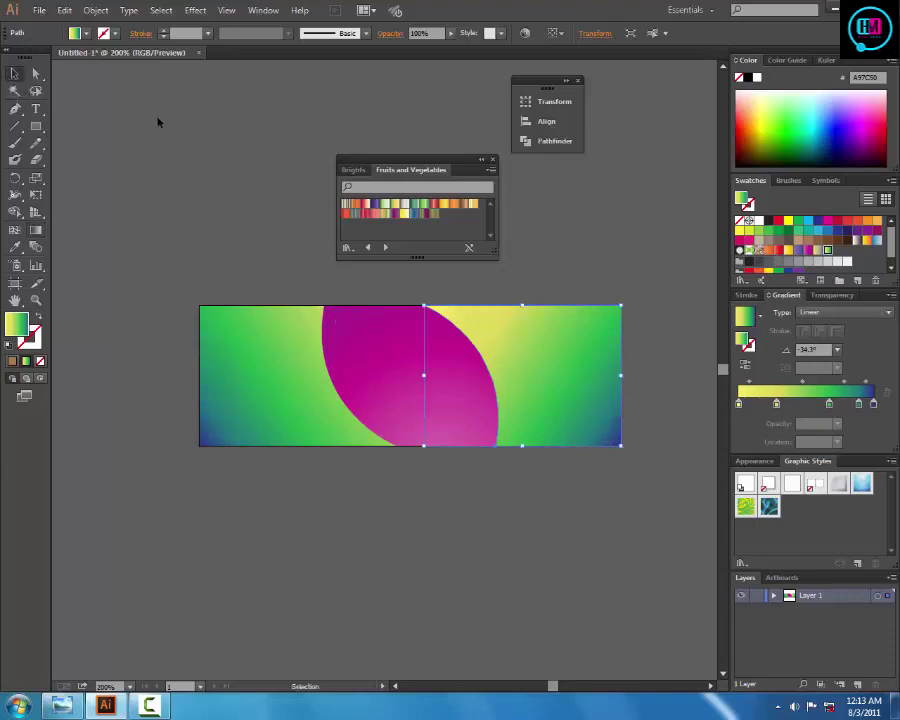
Step: Check the lens and right-half selections, then close the Fruits and Vegetables swatch panel
{"action": "left_click", "coordinate": [231, 195]}
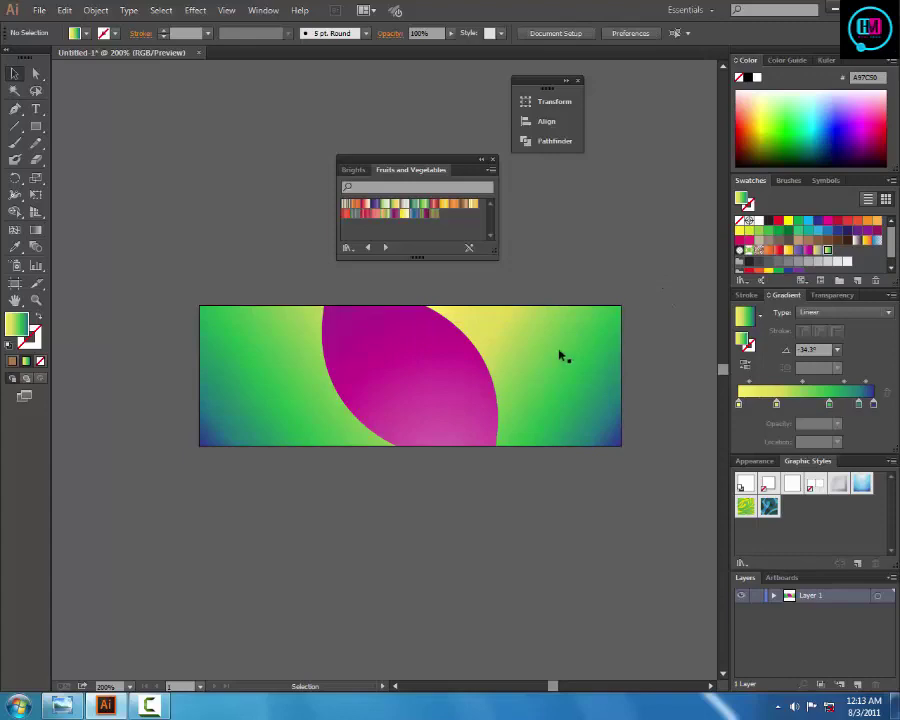
{"action": "left_click", "coordinate": [465, 390]}
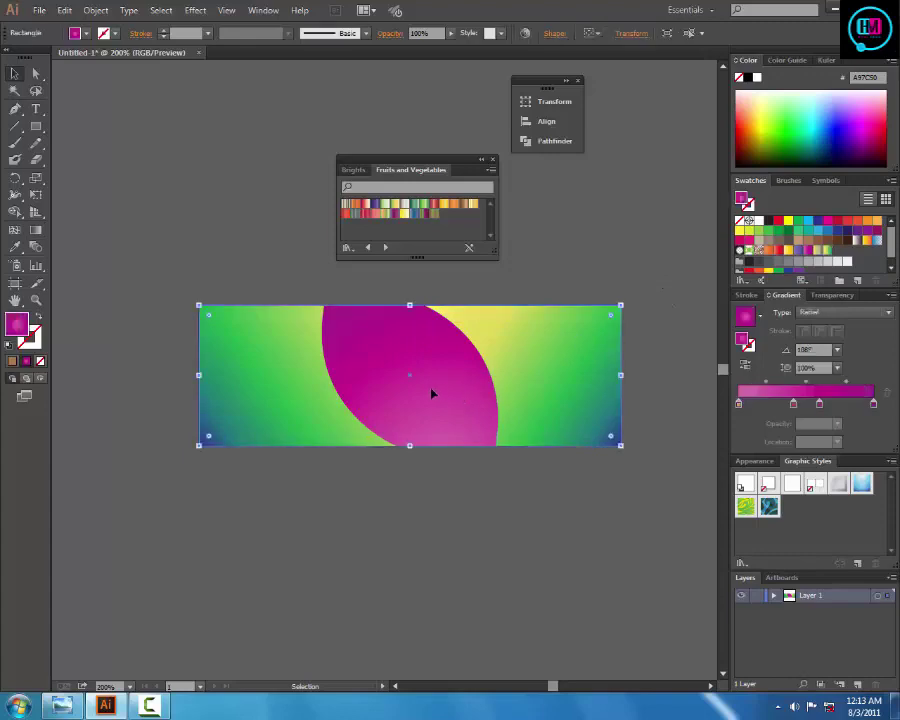
{"action": "left_click", "coordinate": [560, 352]}
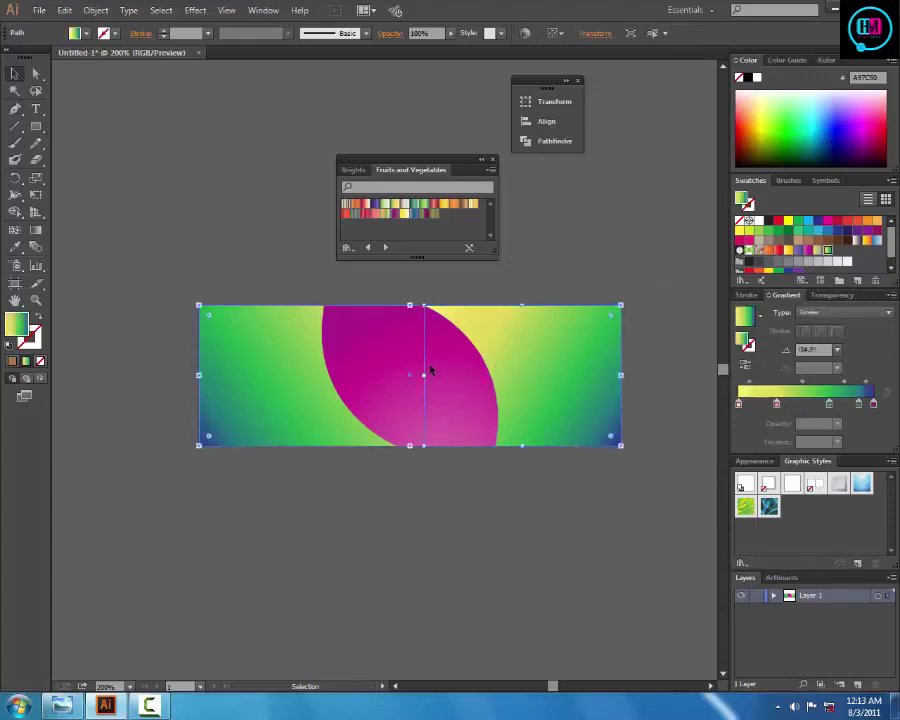
{"action": "left_click", "coordinate": [338, 362]}
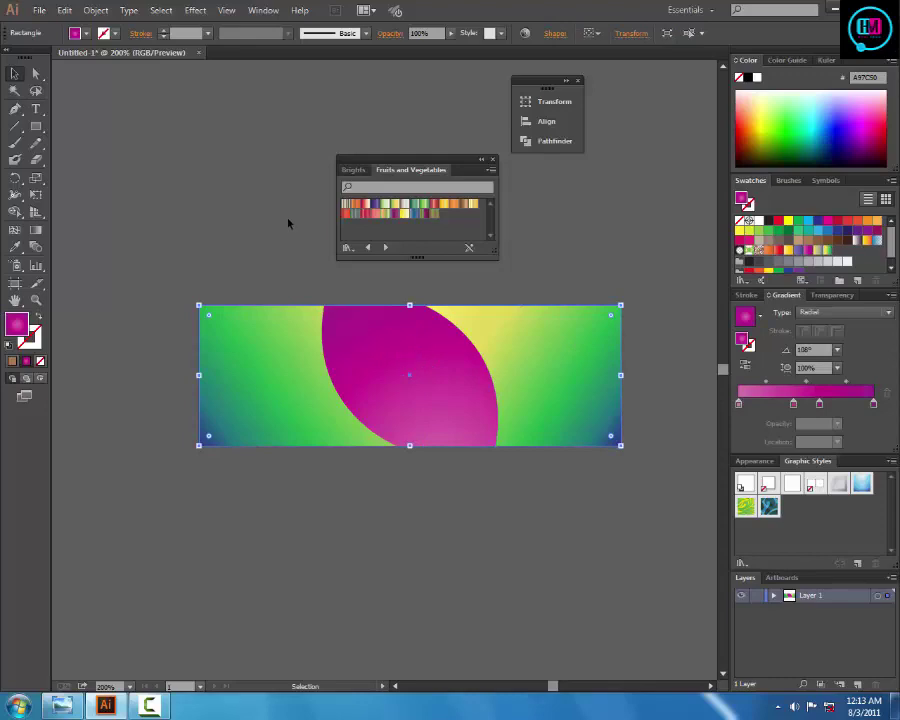
{"action": "left_click", "coordinate": [401, 364], "text": "shift"}
{"action": "left_click", "coordinate": [398, 366]}
{"action": "left_click", "coordinate": [207, 178]}
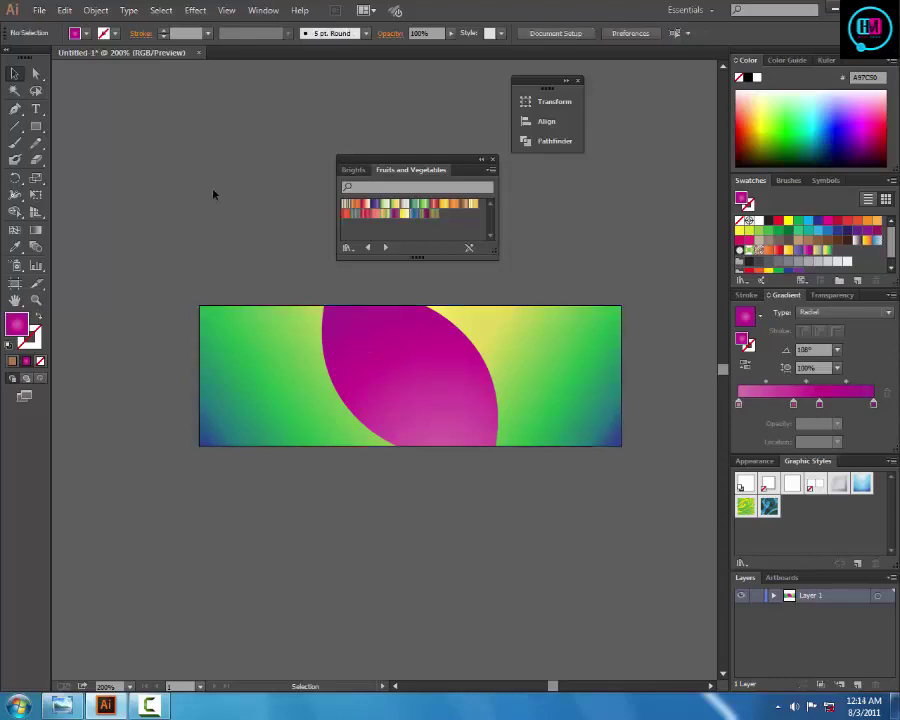
{"action": "left_click", "coordinate": [493, 159]}
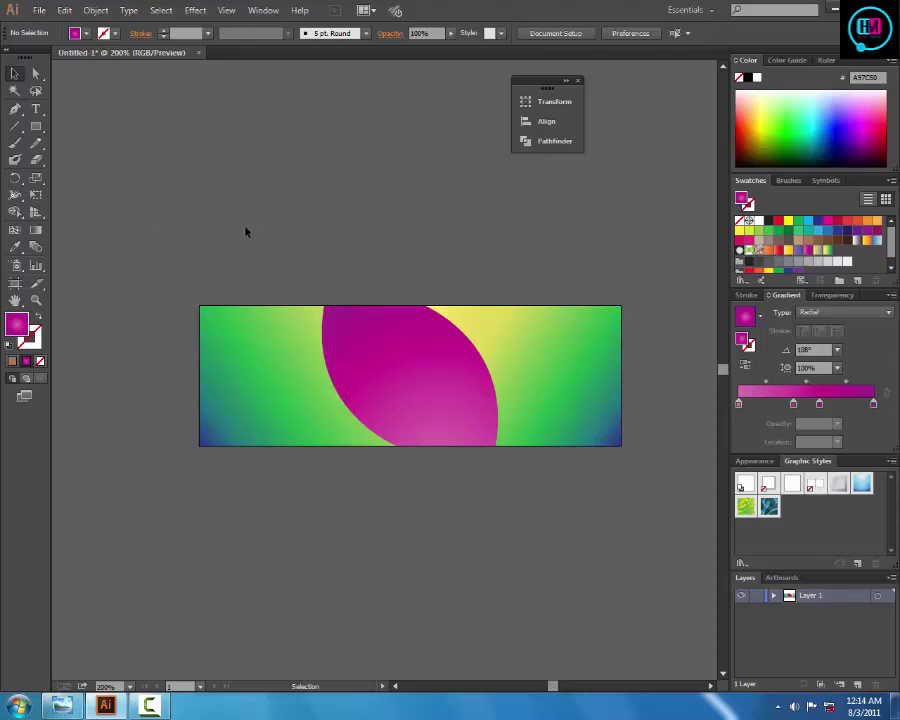
Step: Shrink the 'Your Companny' title and place it on the banner's upper-left green area
{"action": "key", "text": "t"}
{"action": "type", "text": "Your Company"}
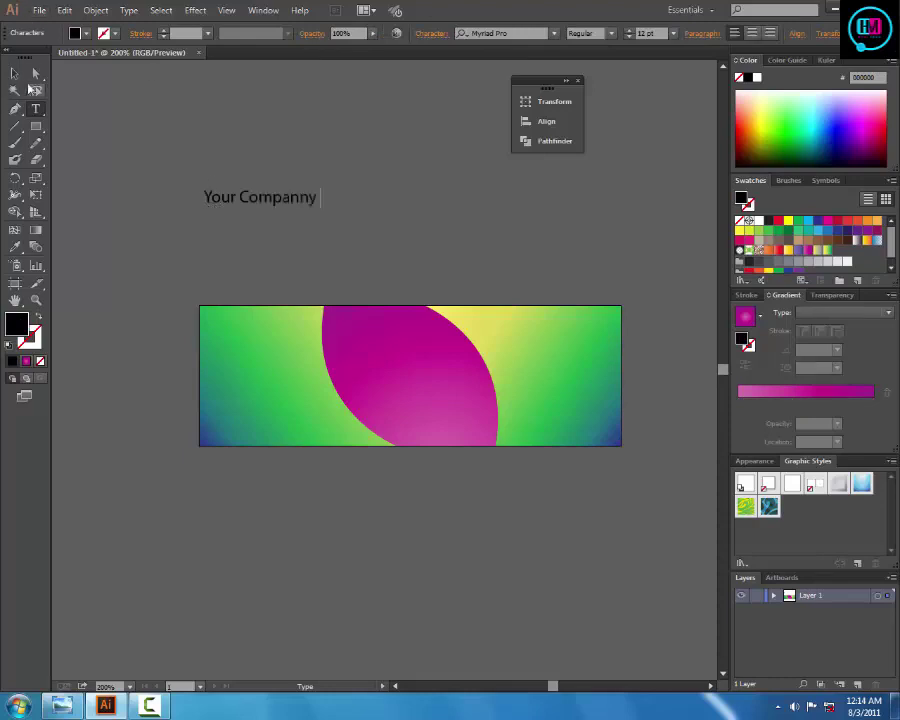
{"action": "key", "text": "Escape"}
{"action": "left_click_drag", "start_coordinate": [275, 202], "coordinate": [285, 343]}
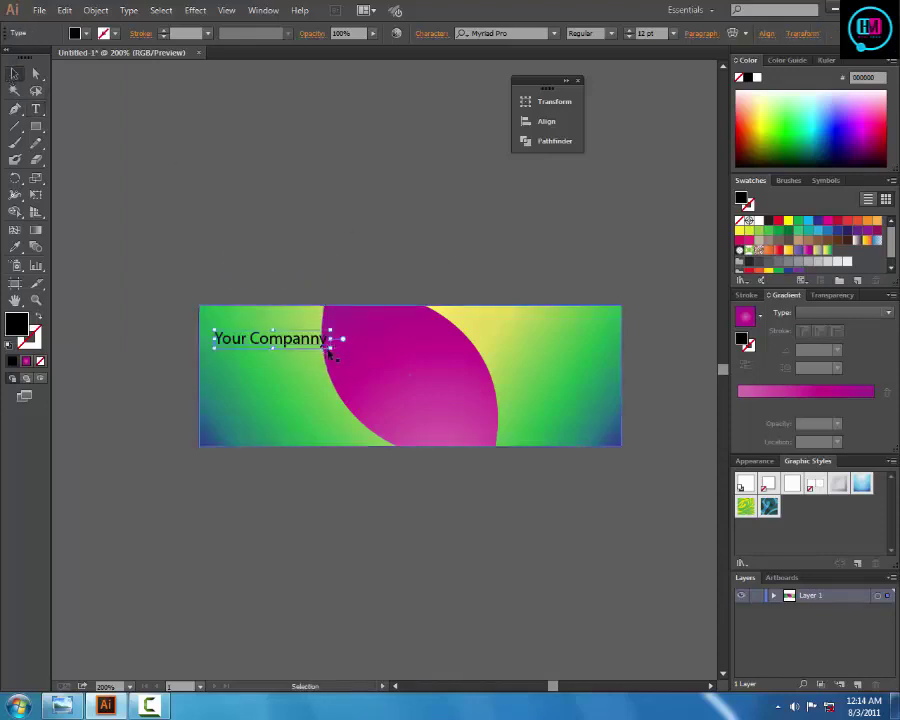
{"action": "left_click_drag", "start_coordinate": [329, 345], "coordinate": [270, 352]}
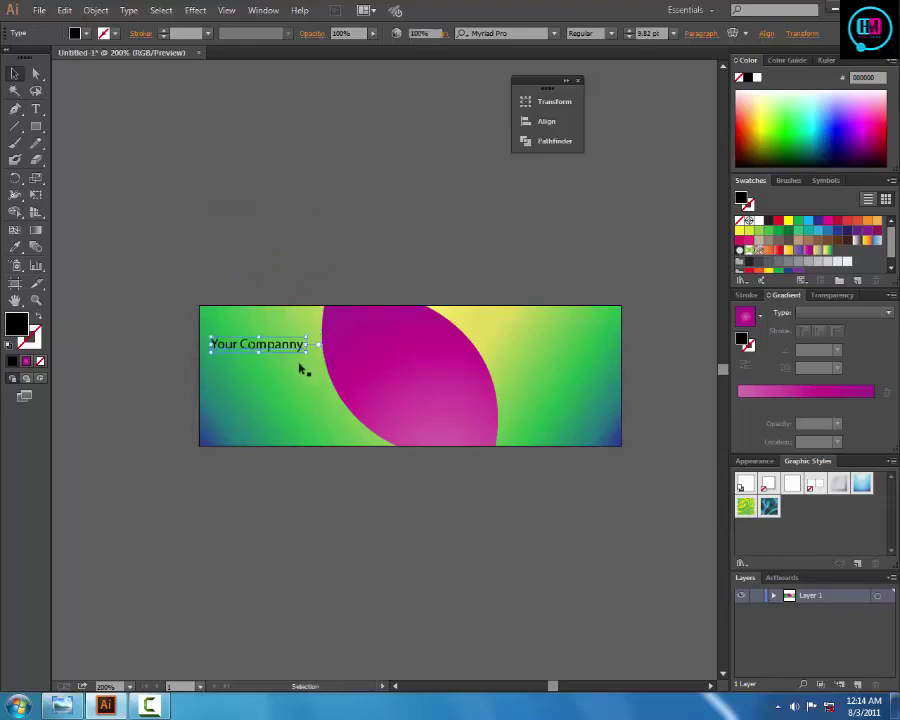
{"action": "left_click", "coordinate": [287, 356]}
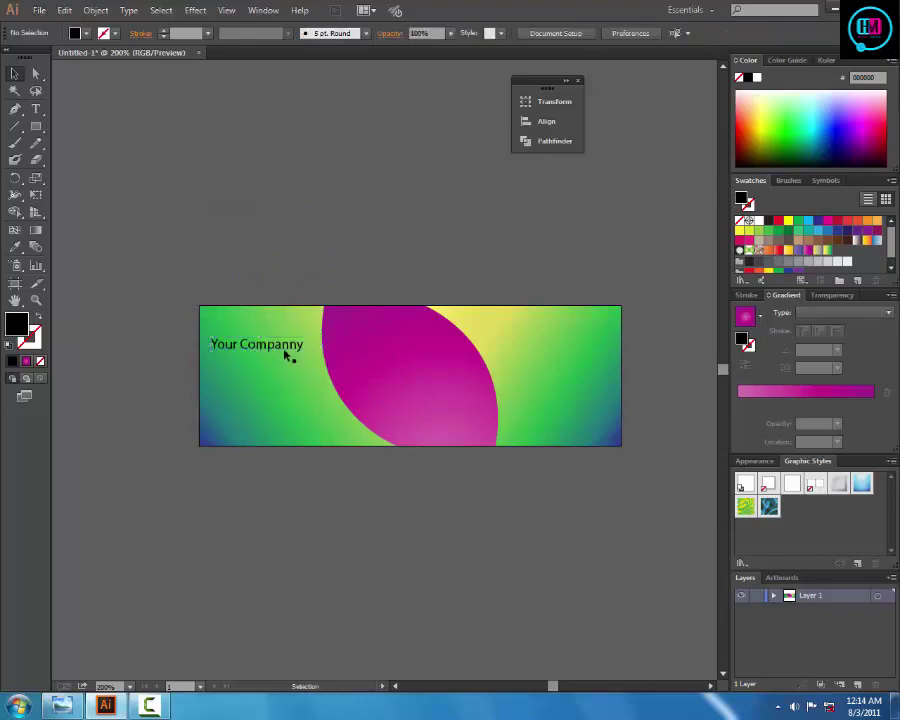
{"action": "left_click", "coordinate": [370, 274], "text": "ctrl"}
Step: Add a text line reading 'companny some data here' below the title
{"action": "left_click_drag", "start_coordinate": [441, 223], "coordinate": [539, 126]}
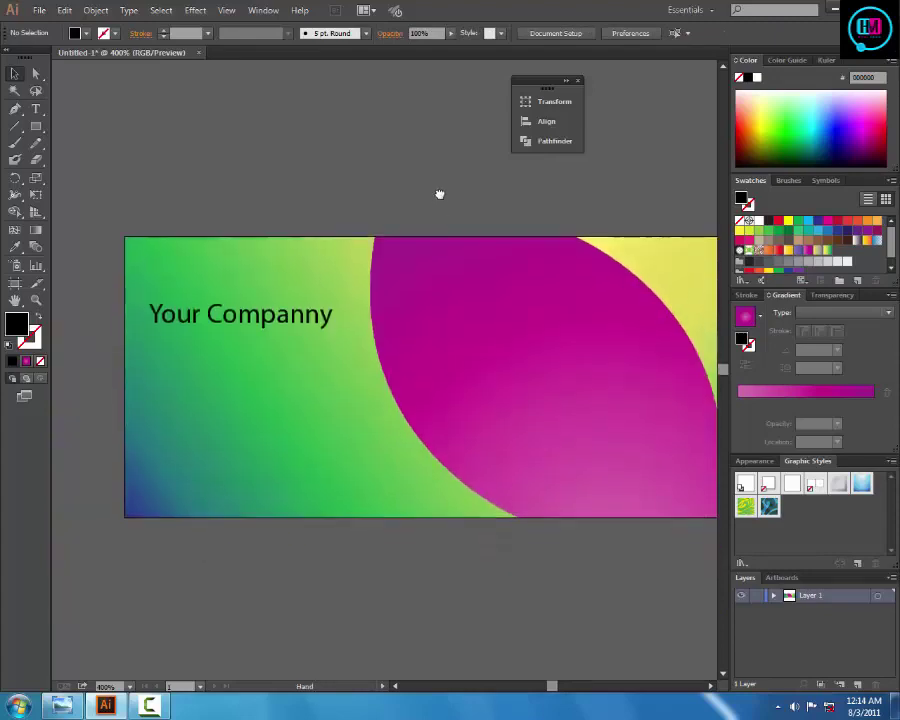
{"action": "left_click", "coordinate": [246, 318]}
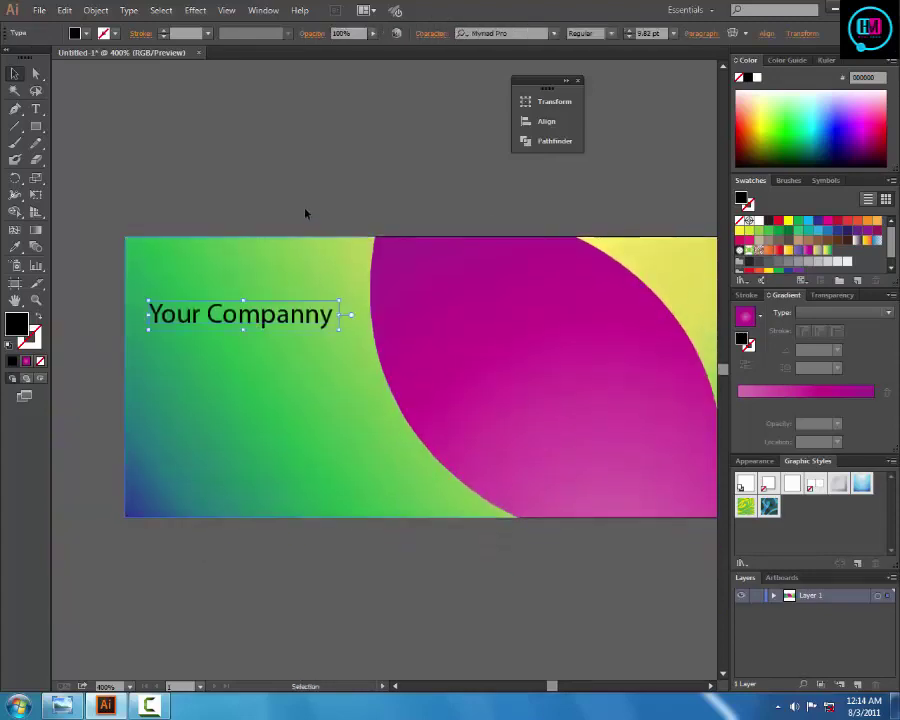
{"action": "left_click", "coordinate": [325, 415]}
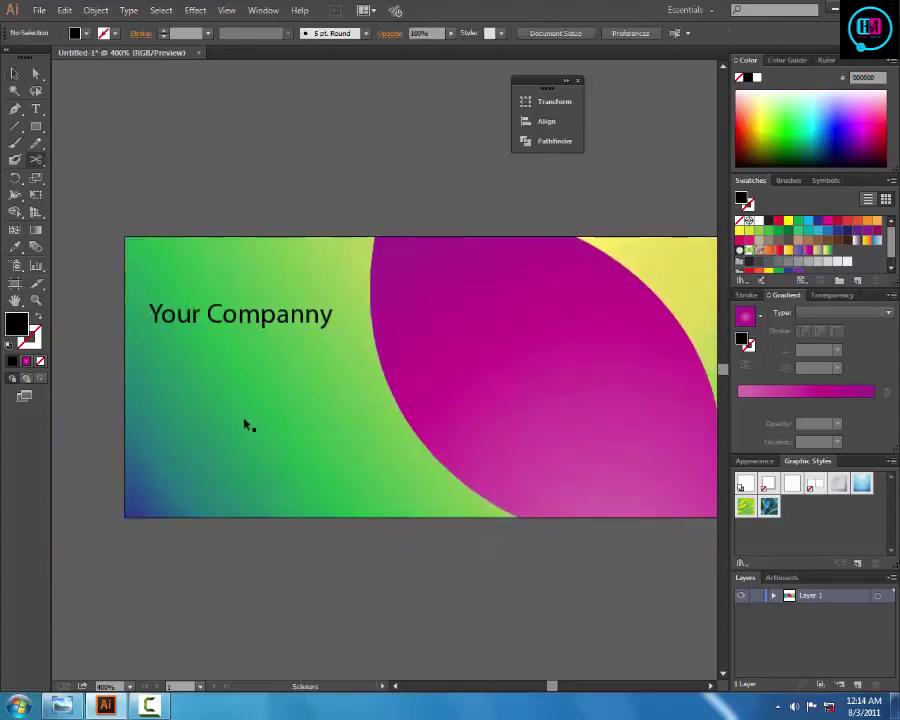
{"action": "key", "text": "c"}
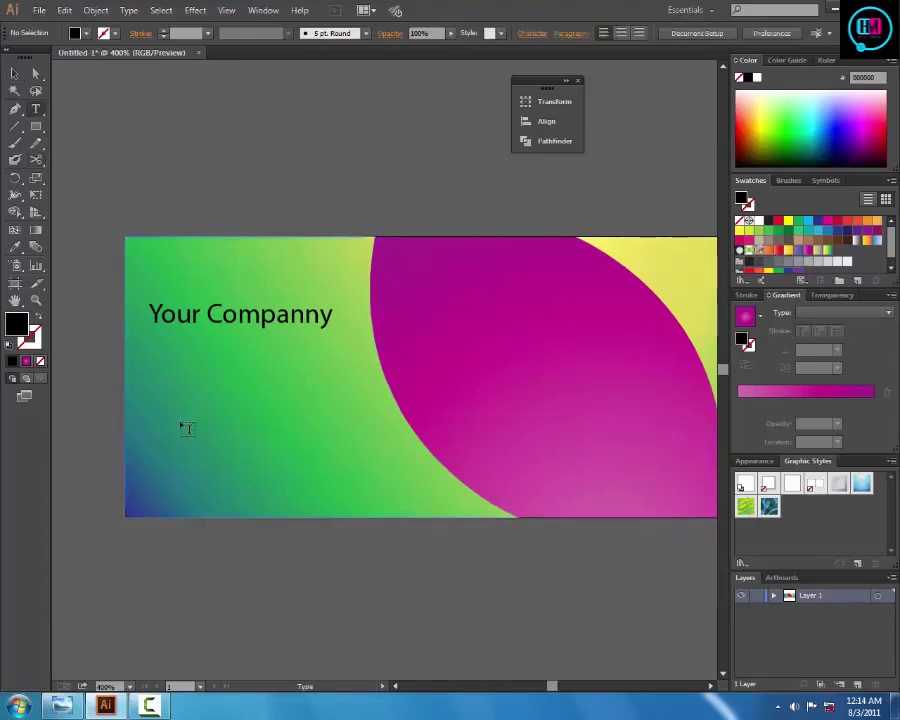
{"action": "type", "text": "t"}
{"action": "type", "text": "om"}
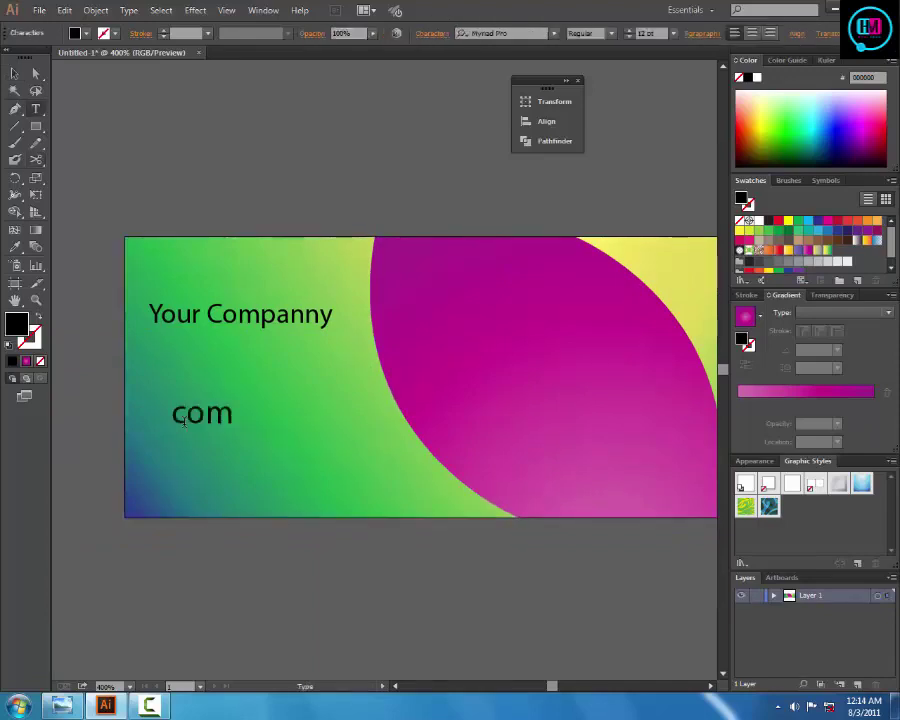
{"action": "type", "text": "panny  s"}
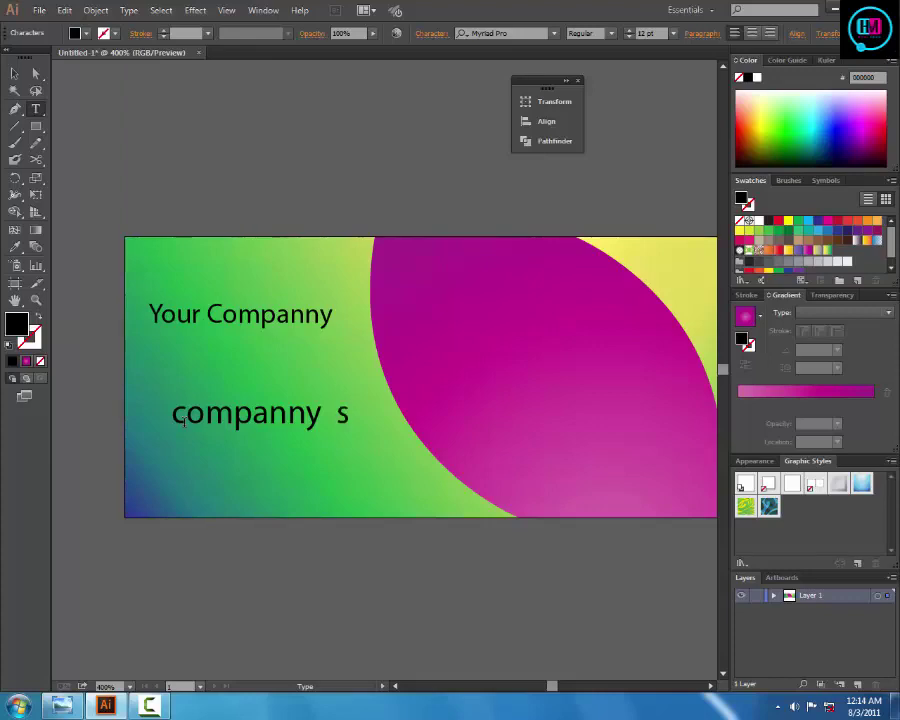
{"action": "type", "text": "ome data"}
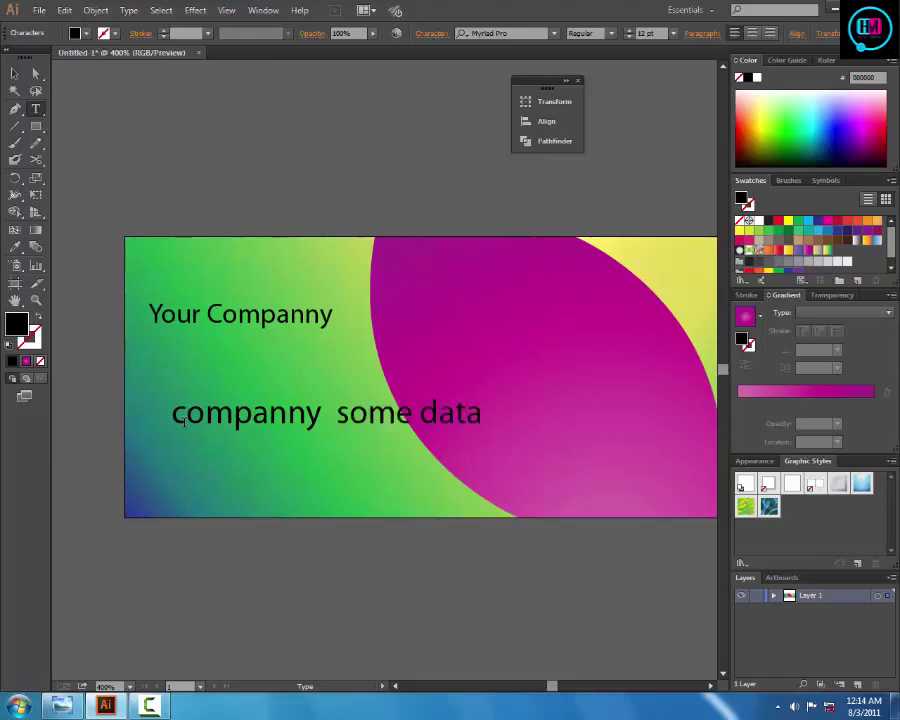
{"action": "type", "text": " here"}
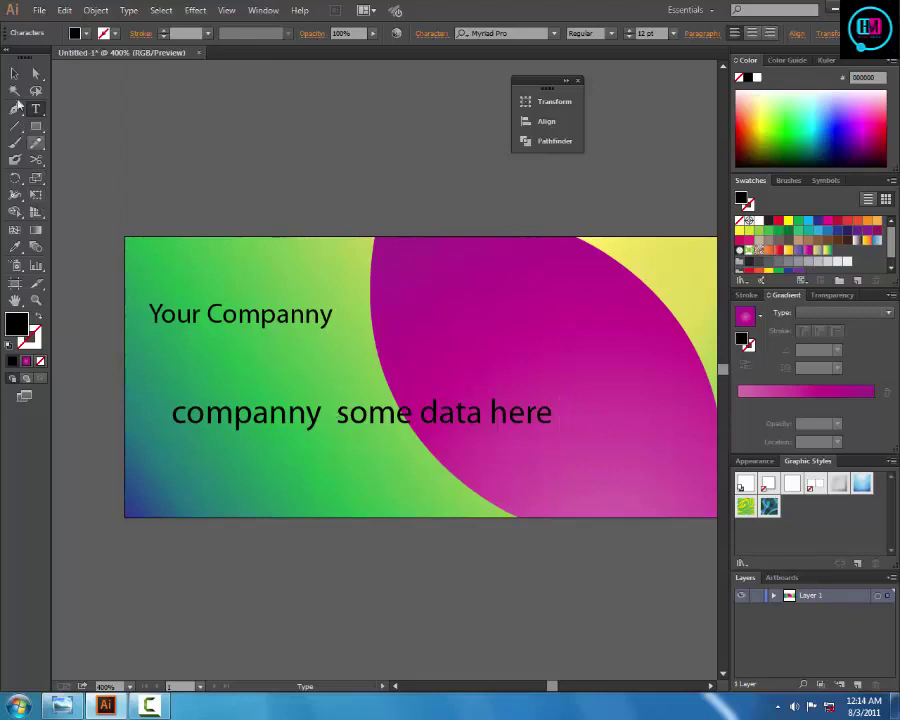
{"action": "left_click", "coordinate": [14, 90]}
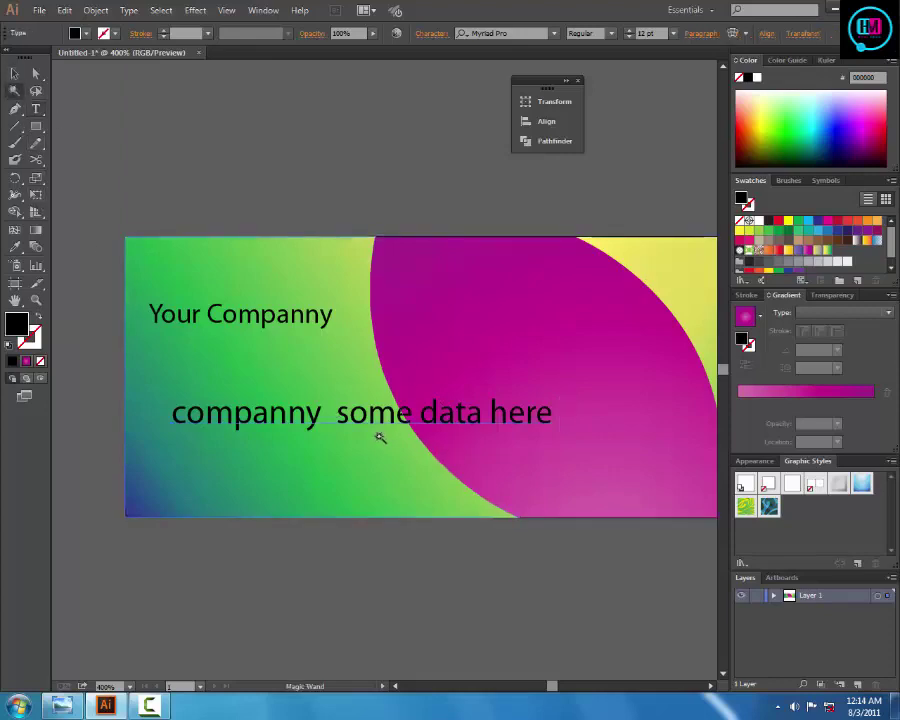
Step: Shrink the data line, Alt-drag a copy below it, and repeat with Ctrl+D
{"action": "key", "text": "ctrl+t"}
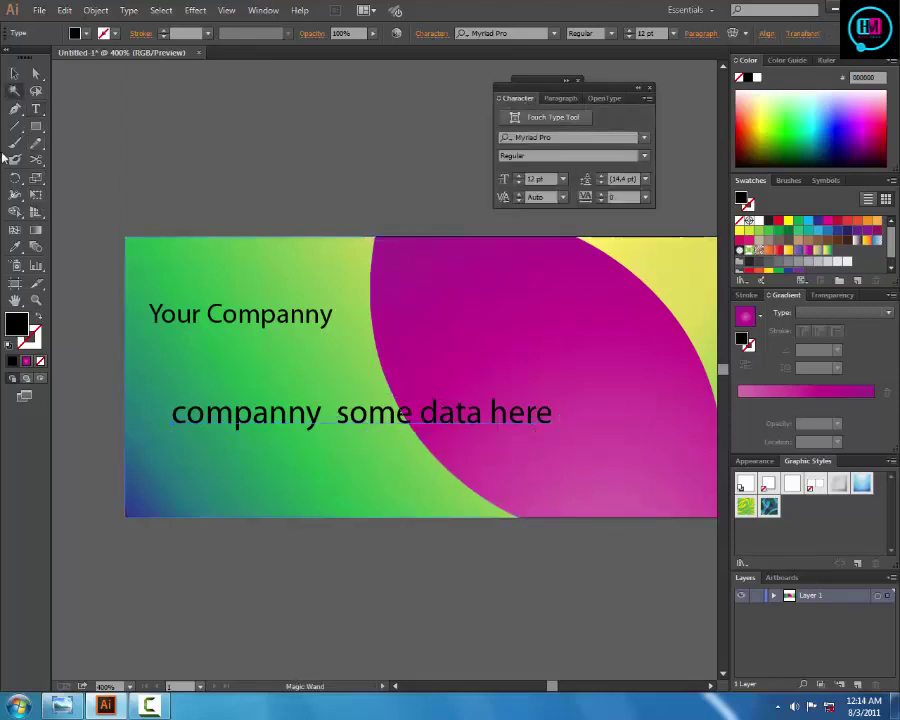
{"action": "left_click", "coordinate": [14, 73]}
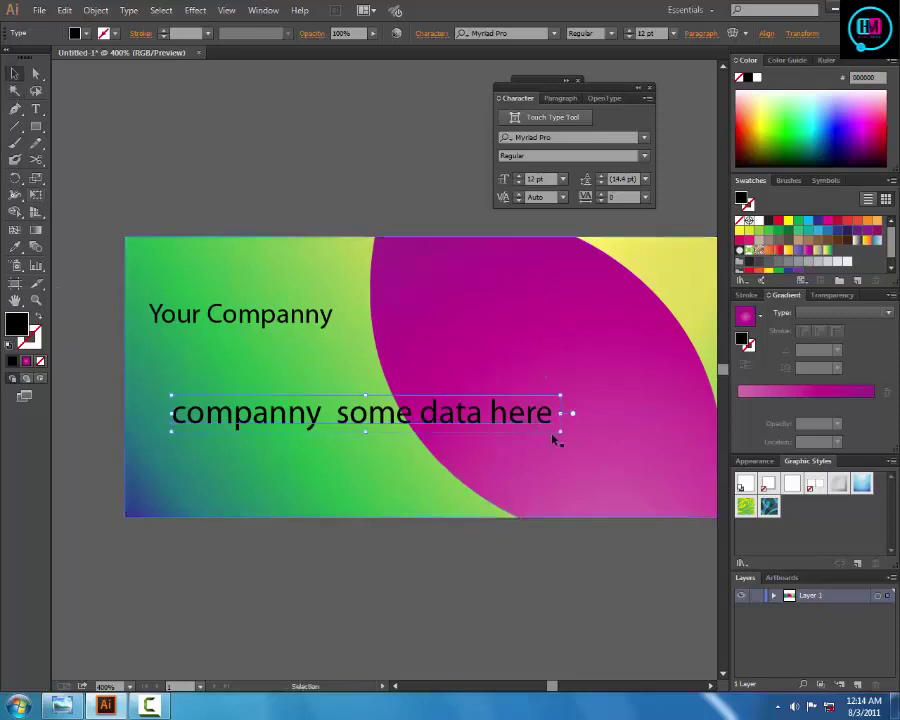
{"action": "left_click_drag", "start_coordinate": [560, 431], "coordinate": [312, 396]}
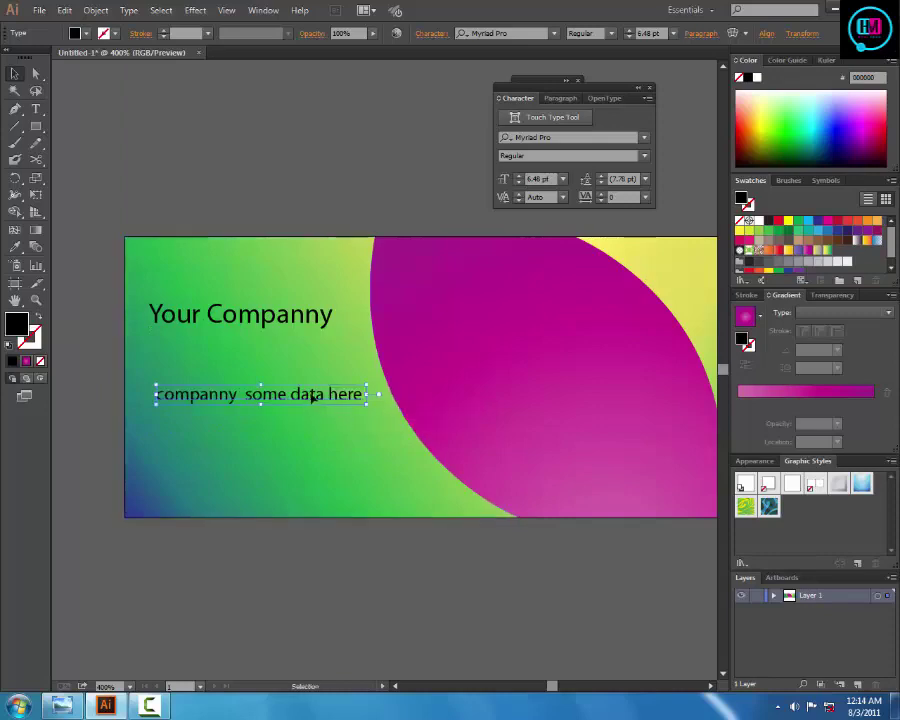
{"action": "left_click_drag", "start_coordinate": [316, 396], "coordinate": [316, 415]}
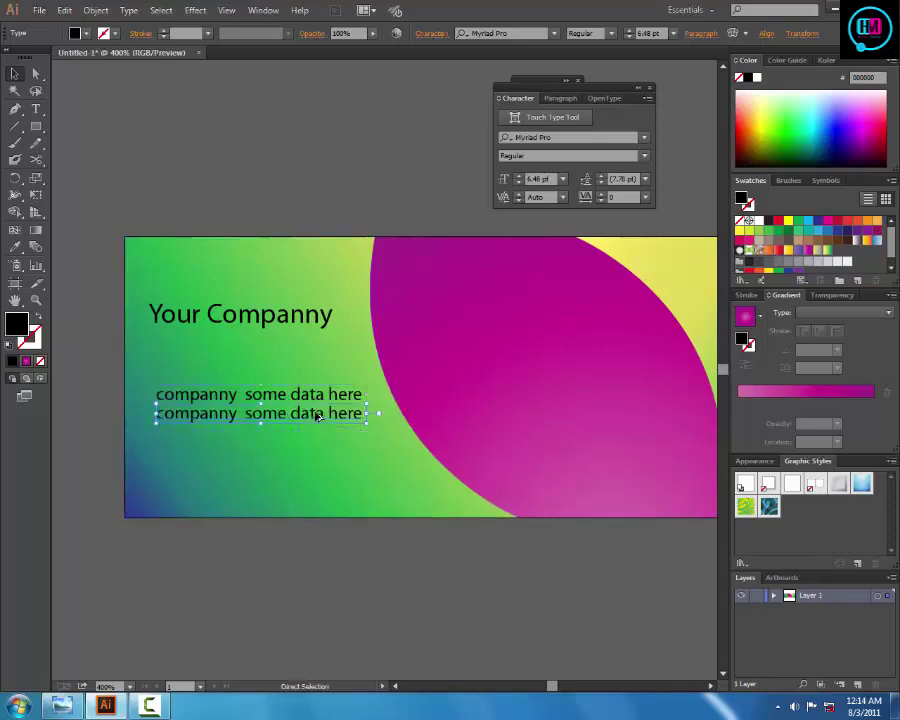
{"action": "key", "text": "ctrl+d"}
{"action": "key", "text": "ctrl+d"}
{"action": "key", "text": "ctrl+d"}
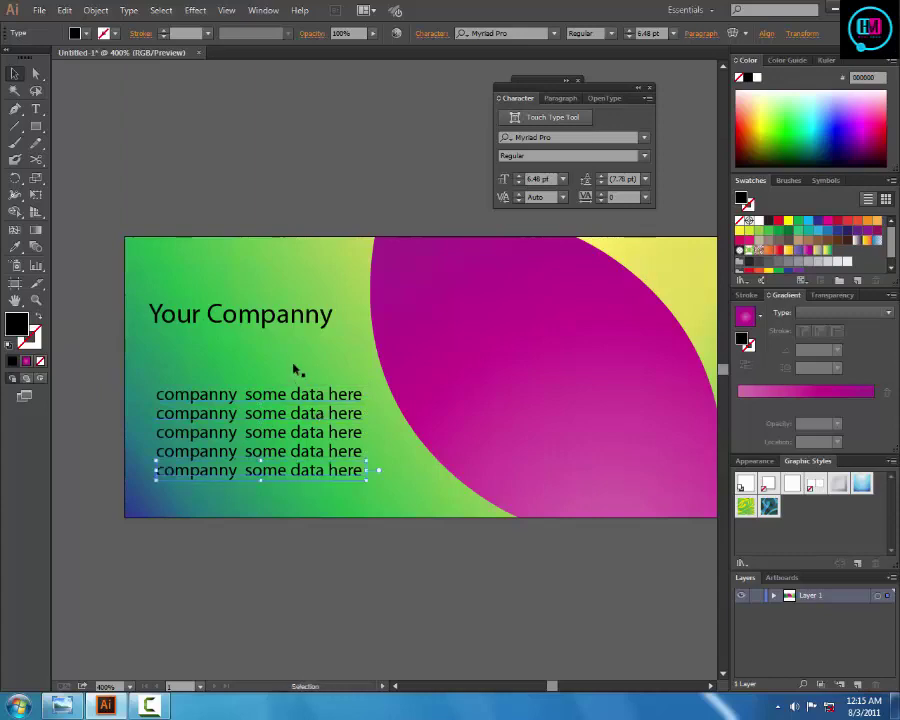
Step: Duplicate the Your Companny heading just below itself and retype the copy as the subtitle
{"action": "left_click_drag", "start_coordinate": [262, 324], "coordinate": [265, 343]}
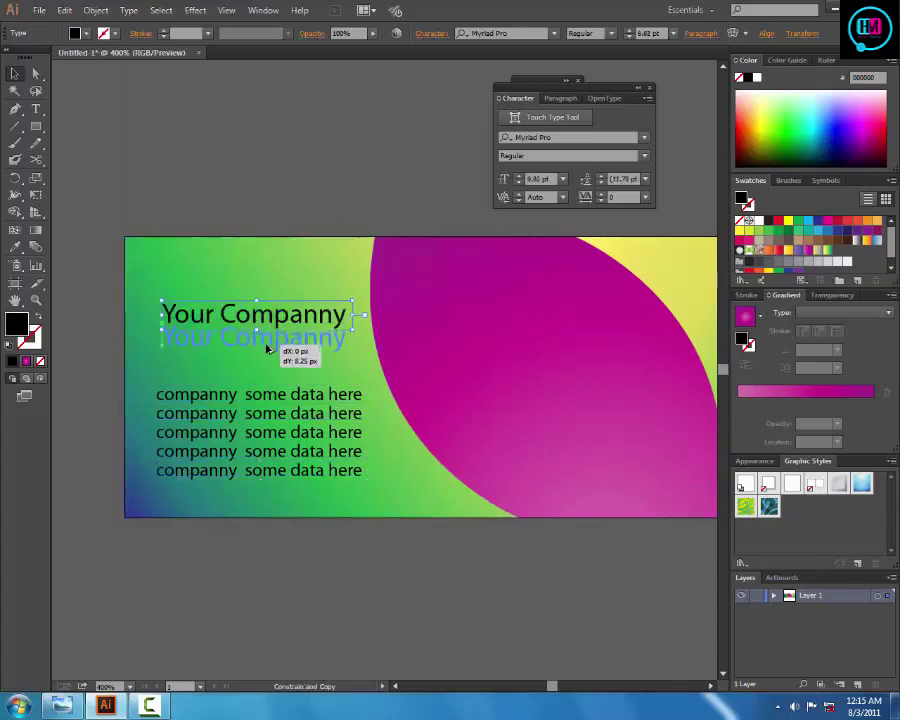
{"action": "key", "text": "t"}
{"action": "triple_click", "coordinate": [266, 341]}
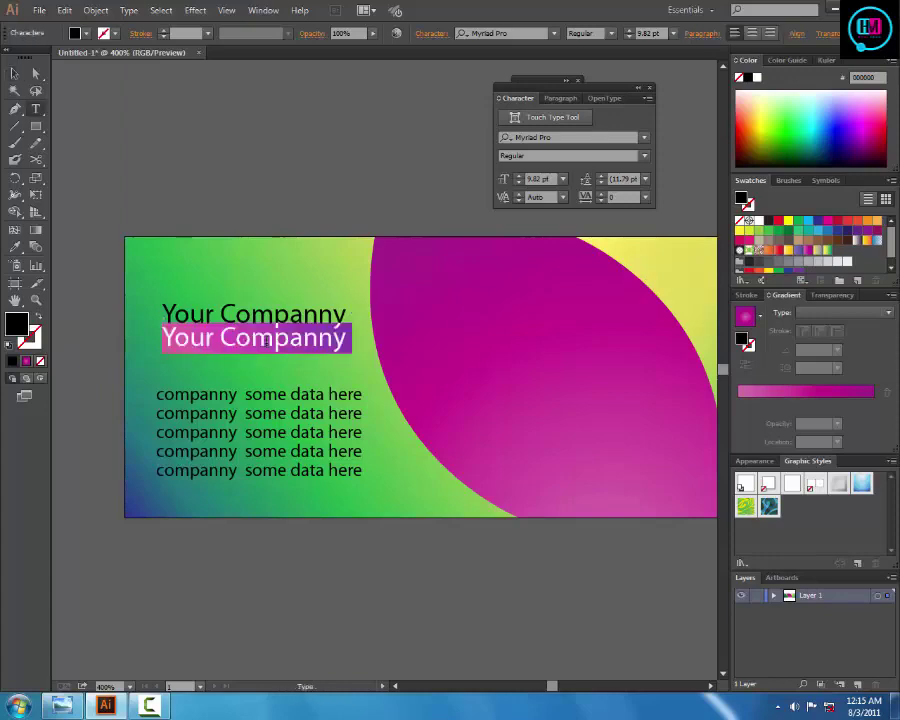
{"action": "type", "text": "subtitle"}
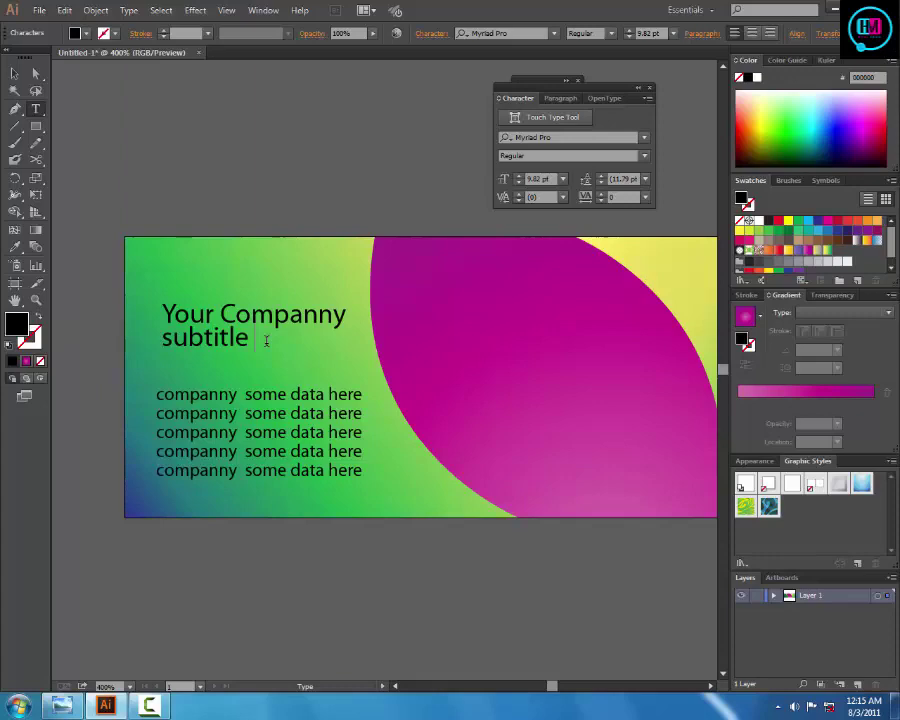
Step: Set the subtitle's font style to Condensed
{"action": "triple_click", "coordinate": [264, 338]}
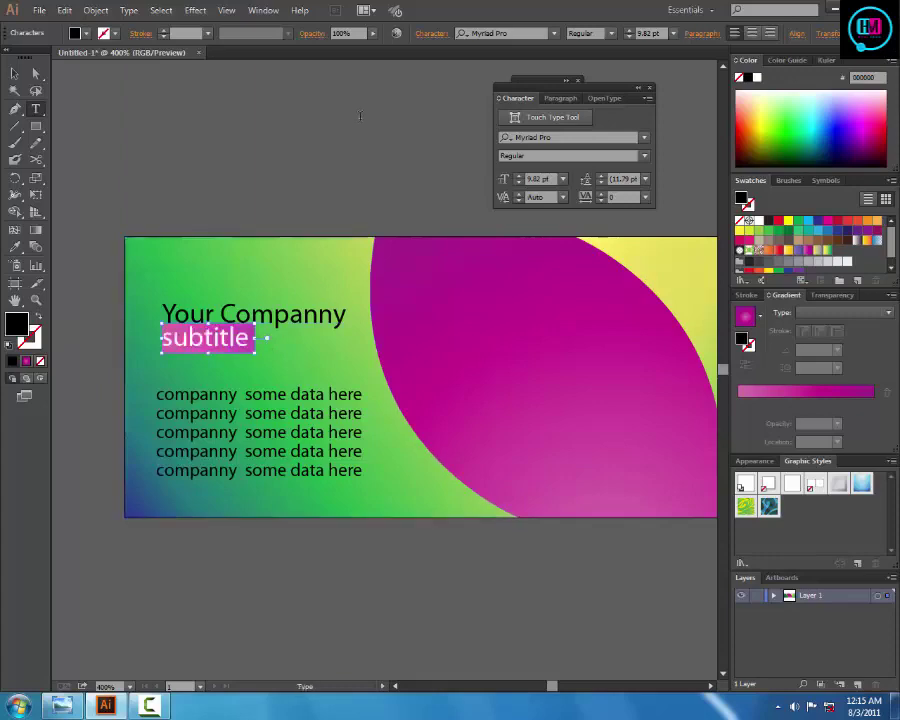
{"action": "left_click", "coordinate": [560, 156]}
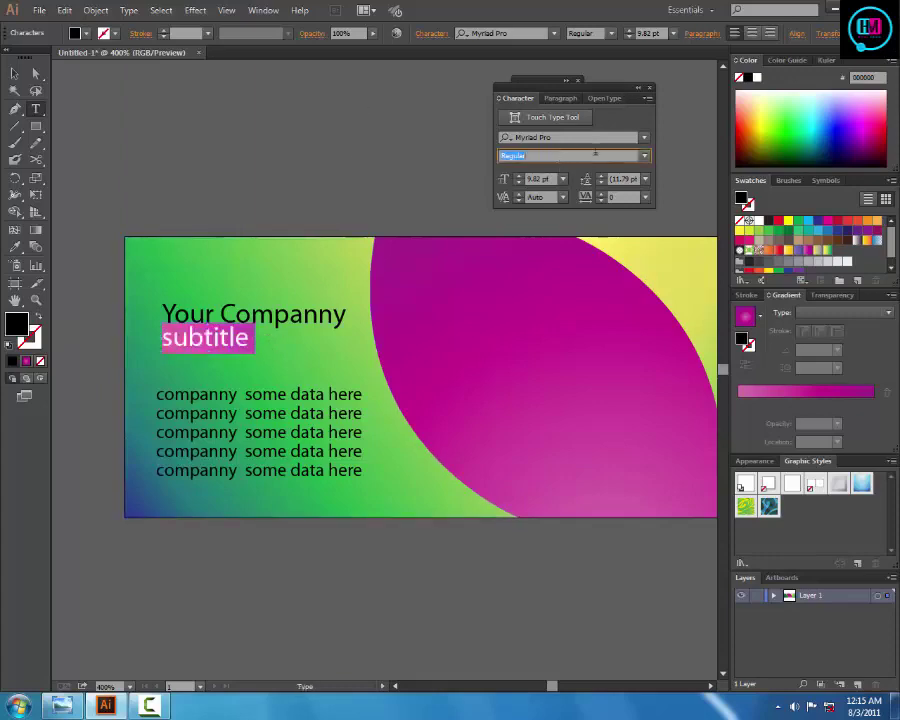
{"action": "key", "text": "Down"}
{"action": "key", "text": "Down"}
{"action": "key", "text": "Down"}
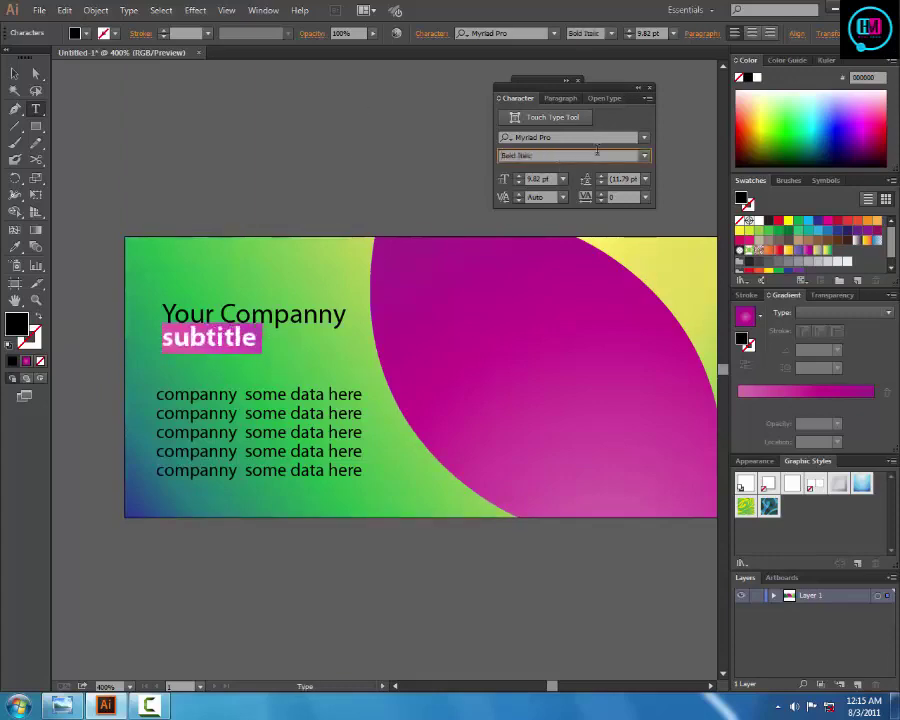
{"action": "key", "text": "Down"}
{"action": "key", "text": "Down"}
{"action": "key", "text": "Down"}
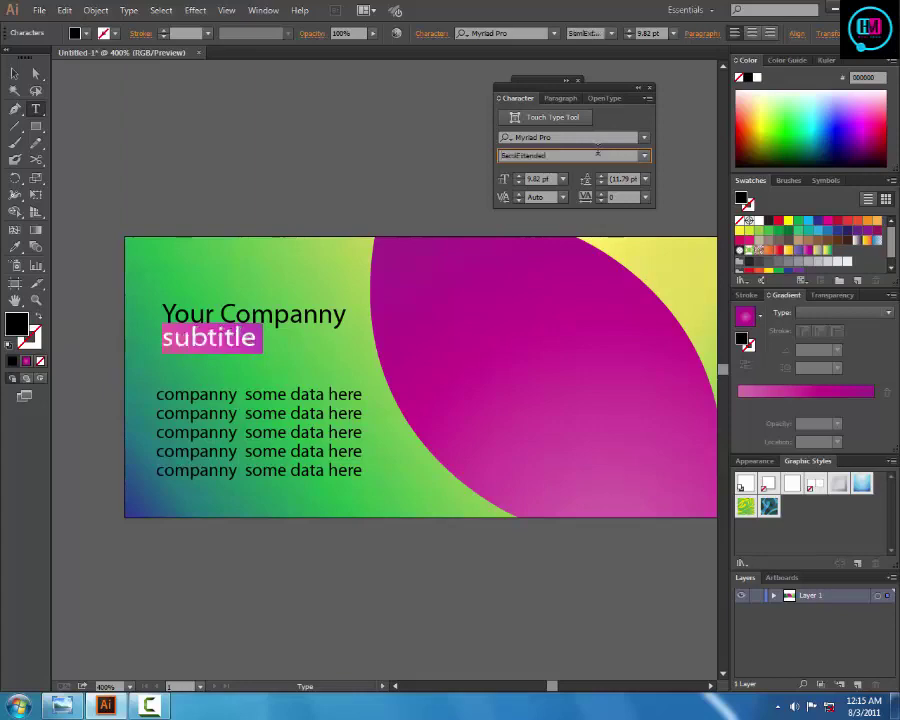
{"action": "key", "text": "Down"}
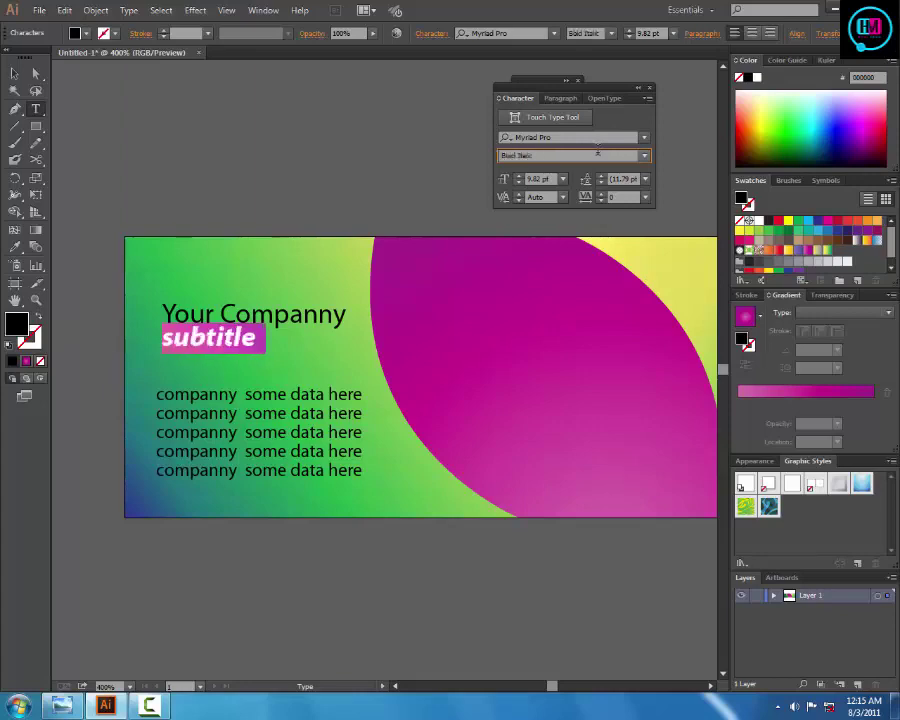
{"action": "key", "text": "Down"}
{"action": "key", "text": "Down"}
{"action": "key", "text": "Down"}
{"action": "key", "text": "Down"}
{"action": "key", "text": "Down"}
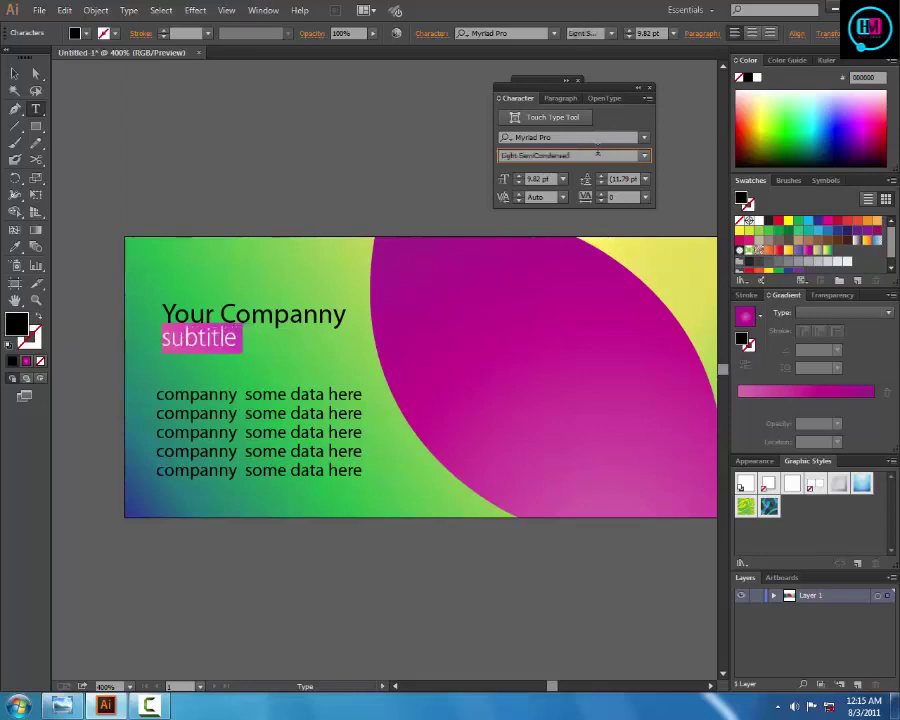
{"action": "key", "text": "Down"}
{"action": "key", "text": "Down"}
{"action": "key", "text": "Down"}
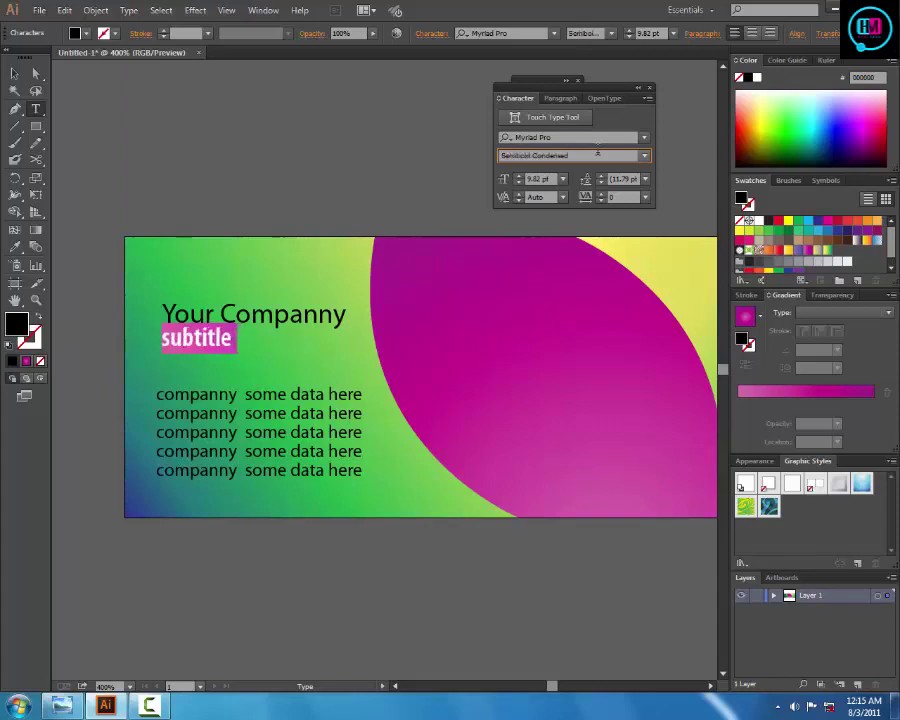
{"action": "key", "text": "Down"}
{"action": "key", "text": "Down"}
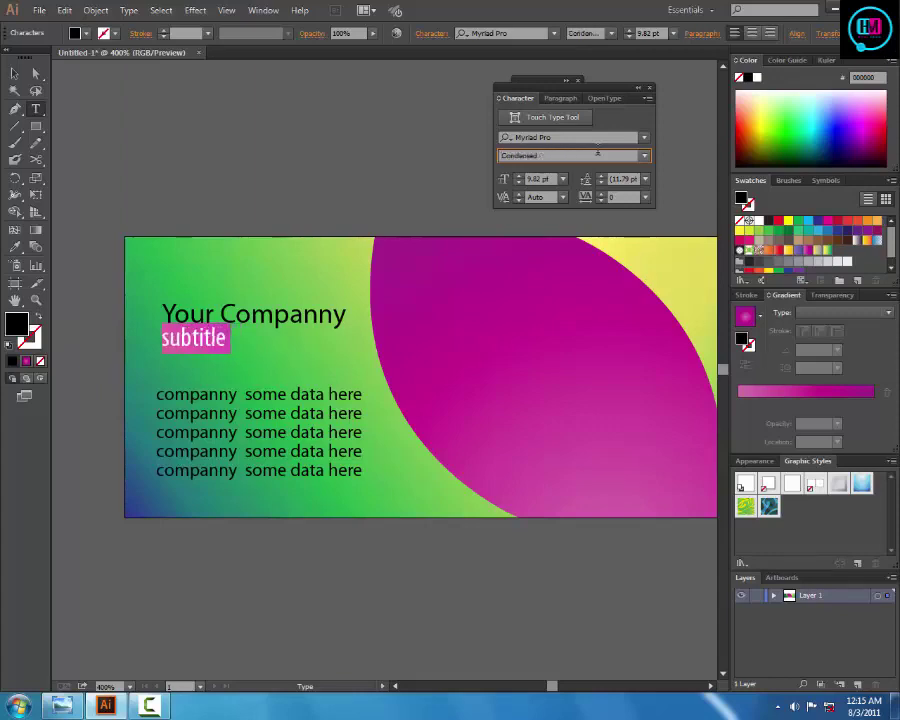
Step: Correct the subtitle text to read 'Sub title' with a capital S
{"action": "left_click", "coordinate": [188, 340]}
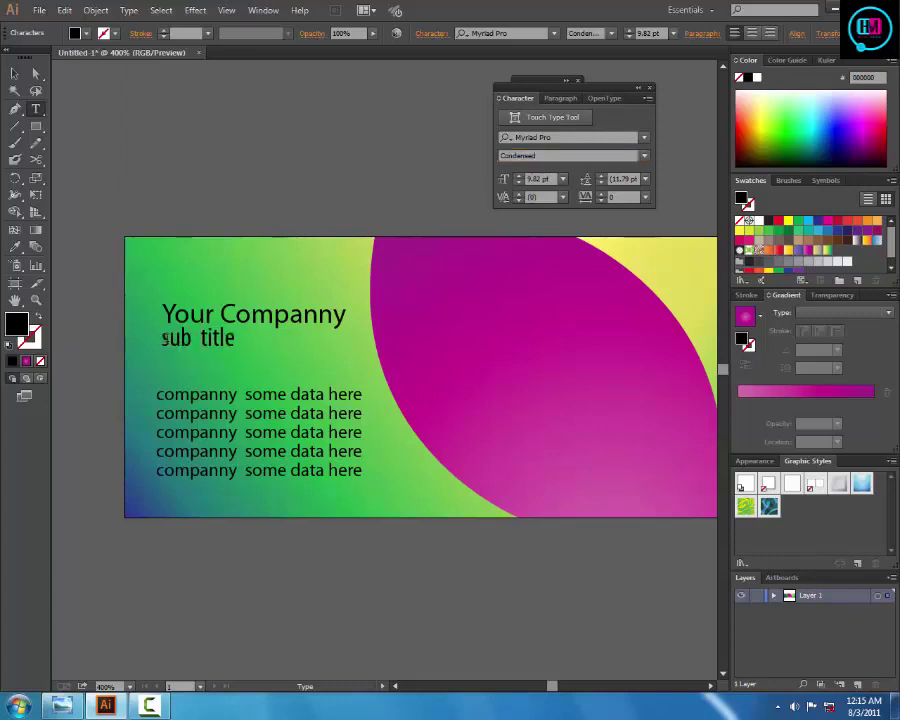
{"action": "key", "text": "Home"}
{"action": "key", "text": "Delete"}
{"action": "type", "text": "S"}
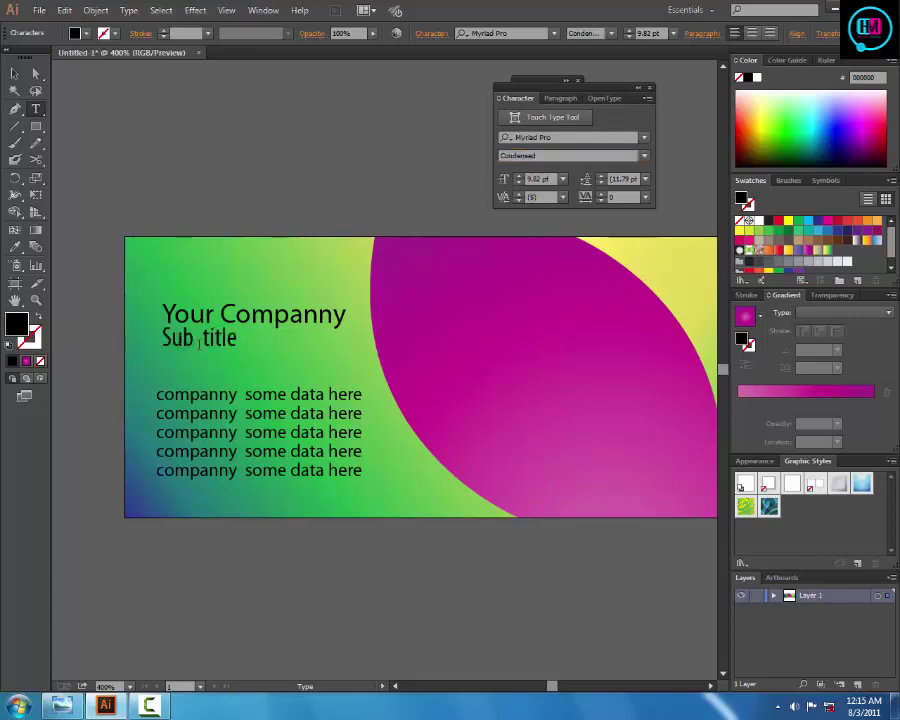
Step: Centre the Sub title line under Your Companny, then zoom out to the whole banner
{"action": "left_click", "coordinate": [15, 73]}
{"action": "left_click", "coordinate": [203, 345]}
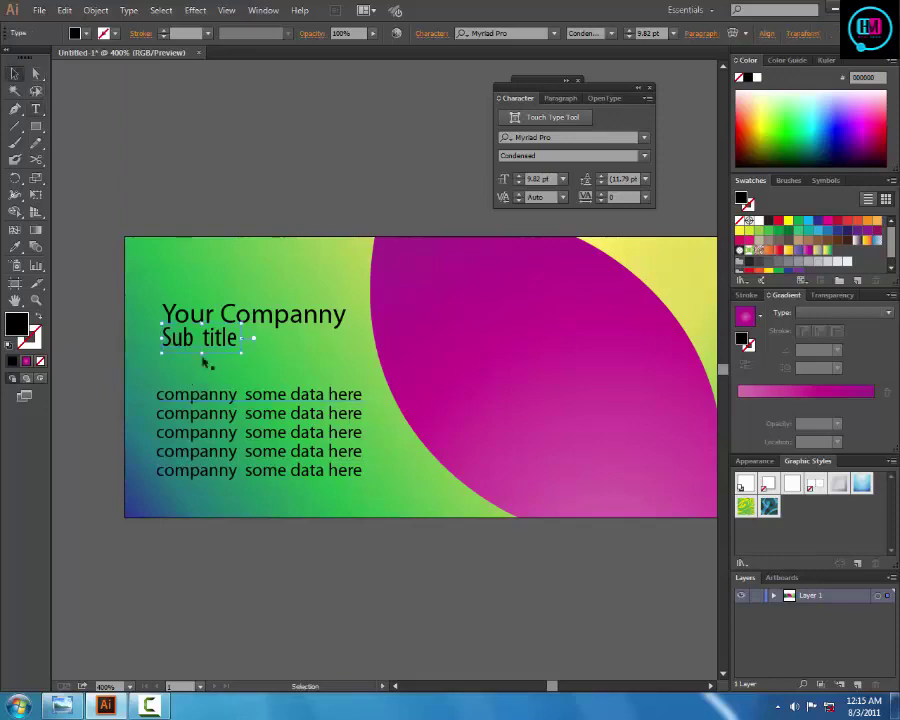
{"action": "mouse_move", "coordinate": [248, 358]}
{"action": "left_mouse_down"}
{"action": "mouse_move", "coordinate": [316, 361]}
{"action": "mouse_move", "coordinate": [249, 343]}
{"action": "left_mouse_up"}
{"action": "left_click", "coordinate": [360, 165]}
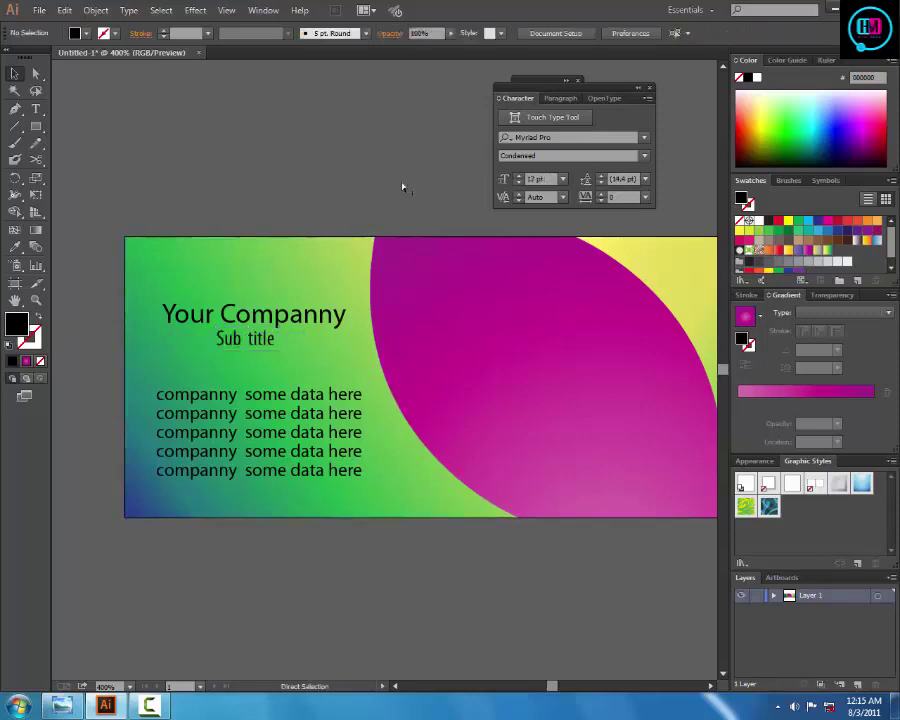
{"action": "left_click", "coordinate": [402, 205], "text": "ctrl+alt"}
{"action": "left_click", "coordinate": [402, 205], "text": "ctrl+alt"}
{"action": "left_click_drag", "start_coordinate": [395, 115], "coordinate": [245, 161]}
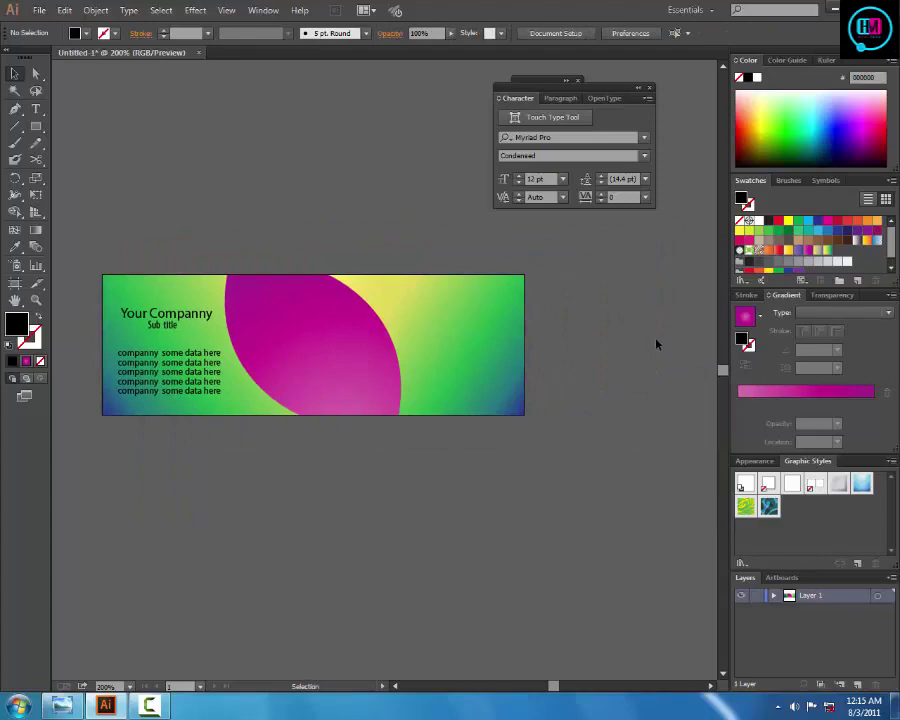
Step: Type 'Your Product Deatils' with a capital Y on the banner's right and nudge it into place
{"action": "key", "text": "t"}
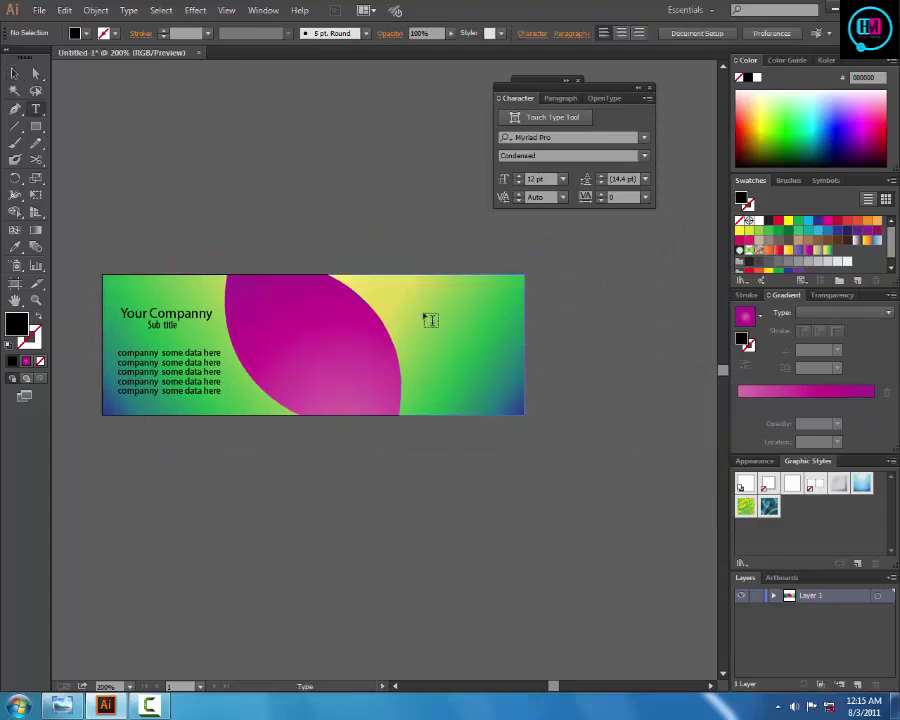
{"action": "type", "text": "your Product Deatils"}
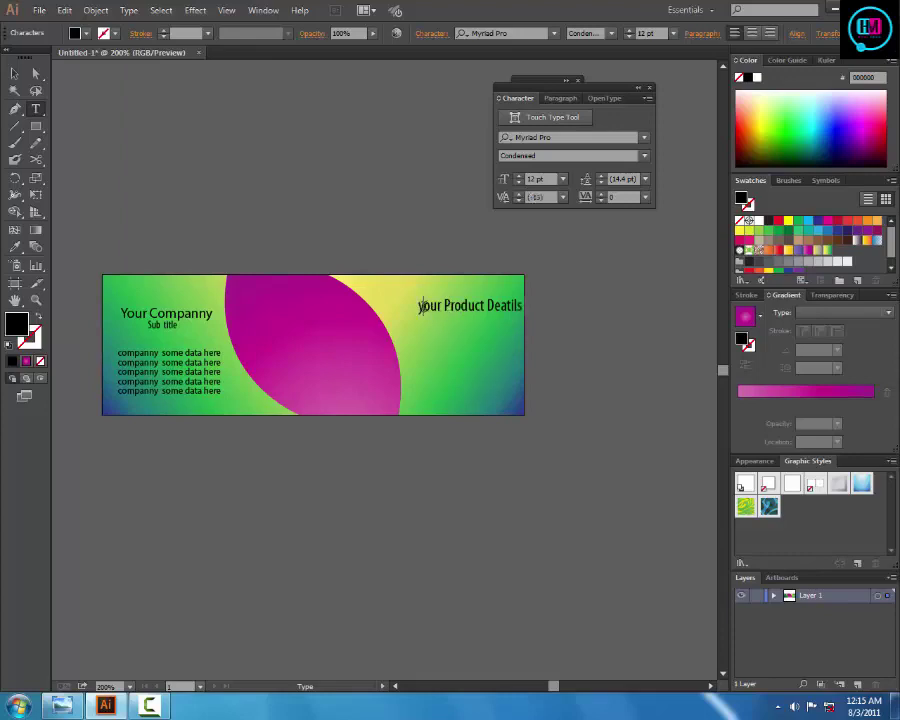
{"action": "key", "text": "BackSpace"}
{"action": "type", "text": "Y"}
{"action": "left_click", "coordinate": [15, 73]}
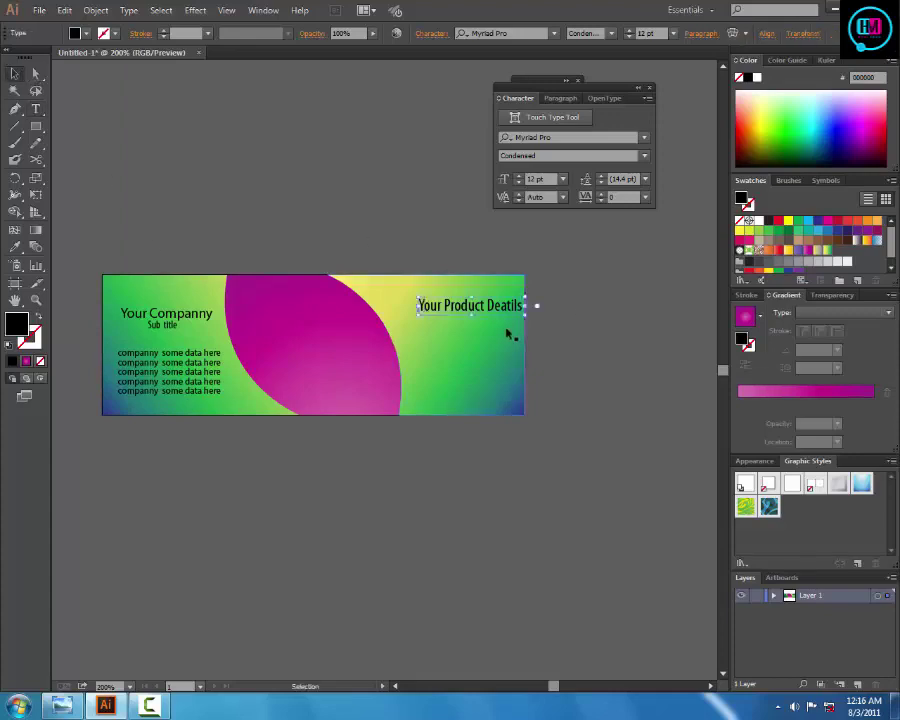
{"action": "left_click_drag", "start_coordinate": [462, 307], "coordinate": [452, 320]}
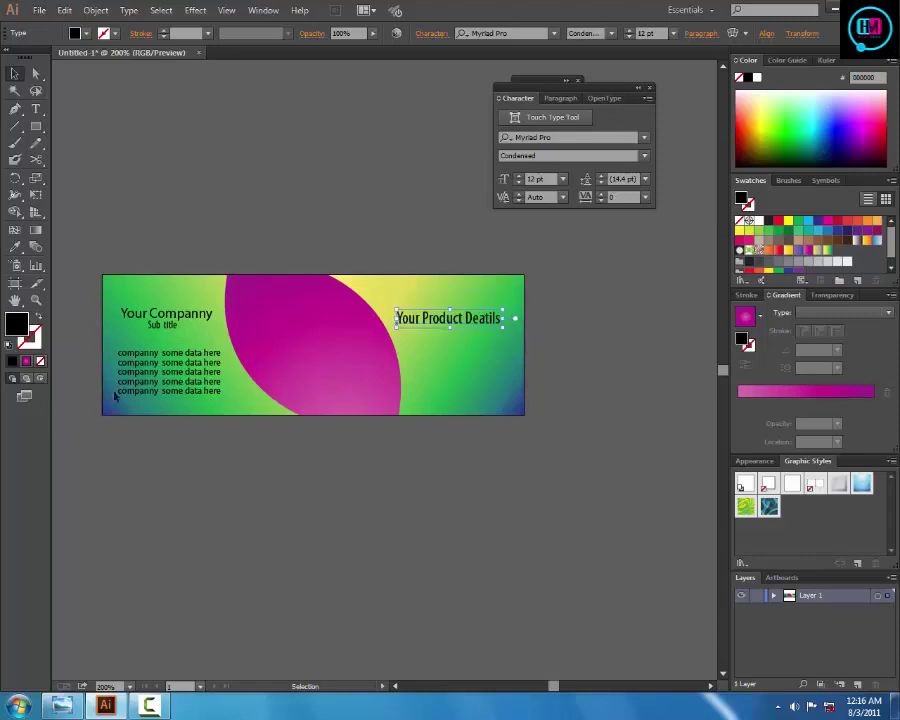
Step: Select the five company data lines and group them
{"action": "left_click", "coordinate": [172, 356]}
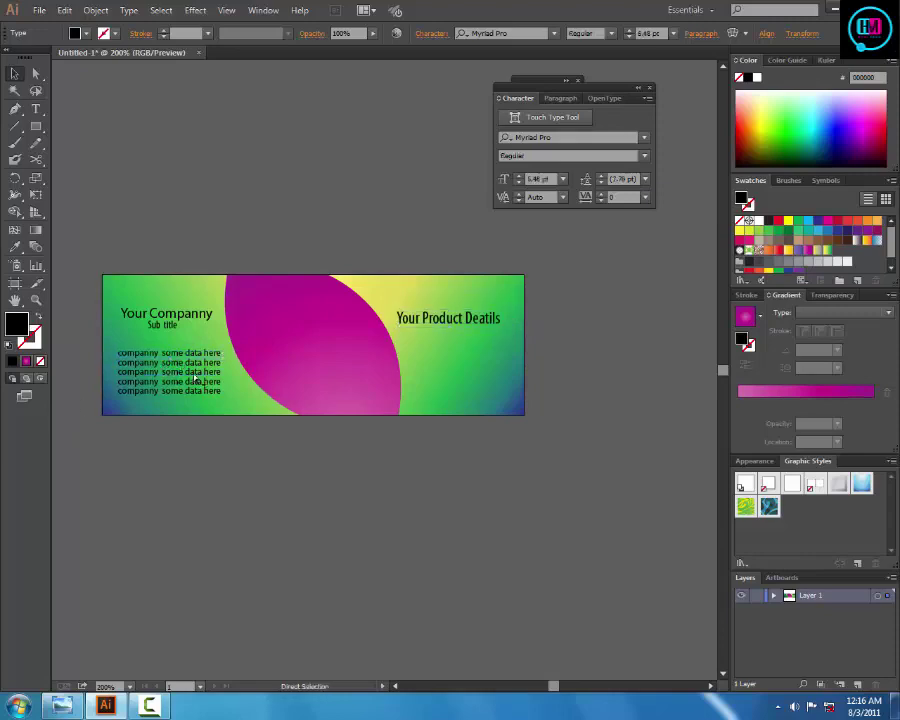
{"action": "left_click_drag", "start_coordinate": [160, 300], "coordinate": [320, 412]}
{"action": "left_click_drag", "start_coordinate": [370, 466], "coordinate": [426, 456]}
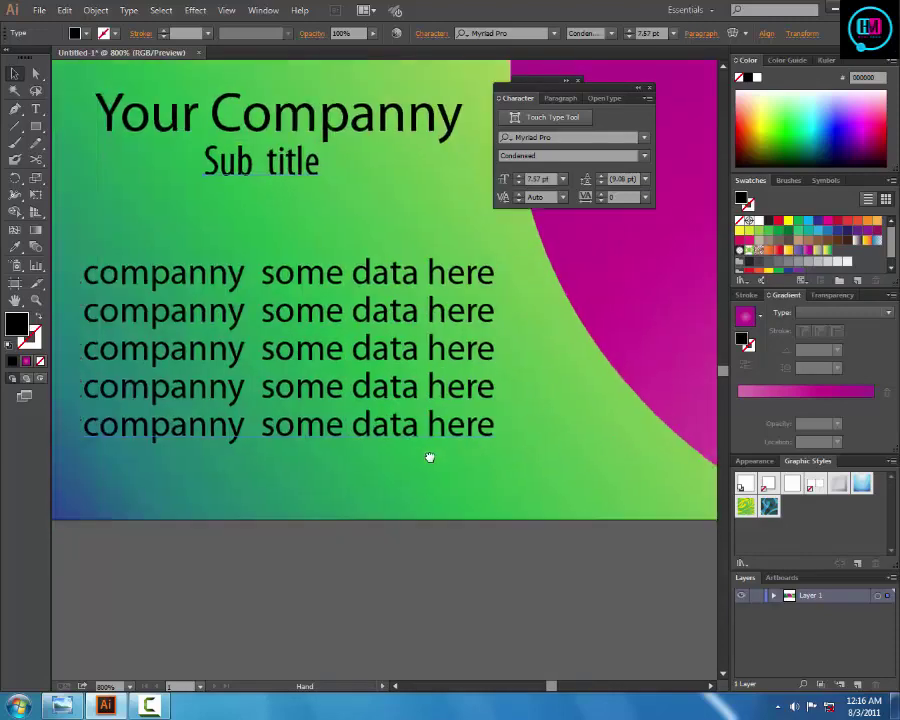
{"action": "left_click", "coordinate": [301, 290]}
{"action": "left_click", "coordinate": [307, 318], "text": "shift"}
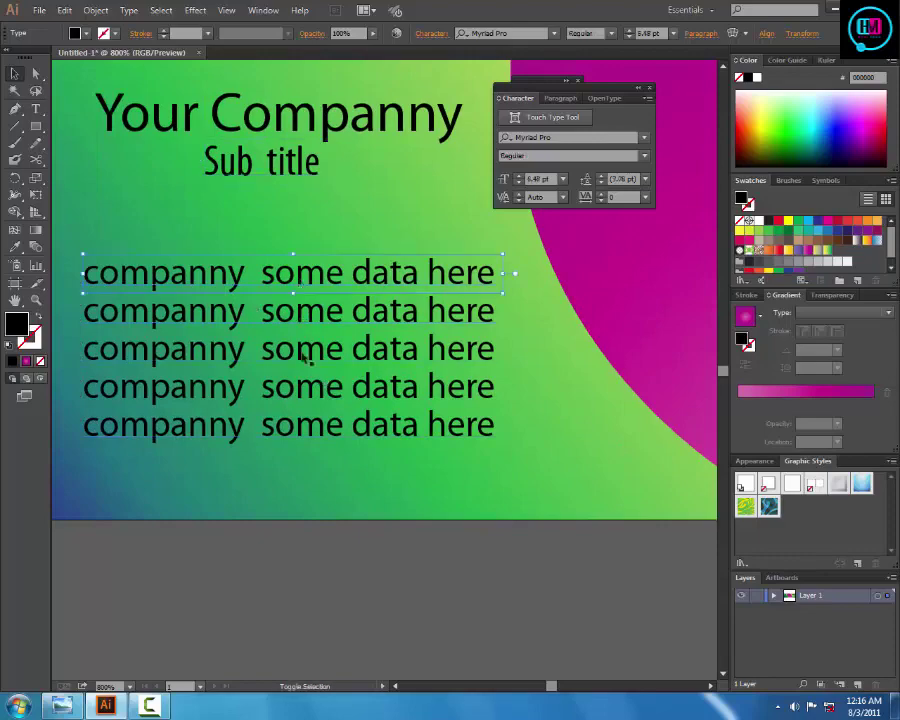
{"action": "left_click", "coordinate": [305, 351], "text": "shift"}
{"action": "left_click", "coordinate": [297, 384], "text": "shift"}
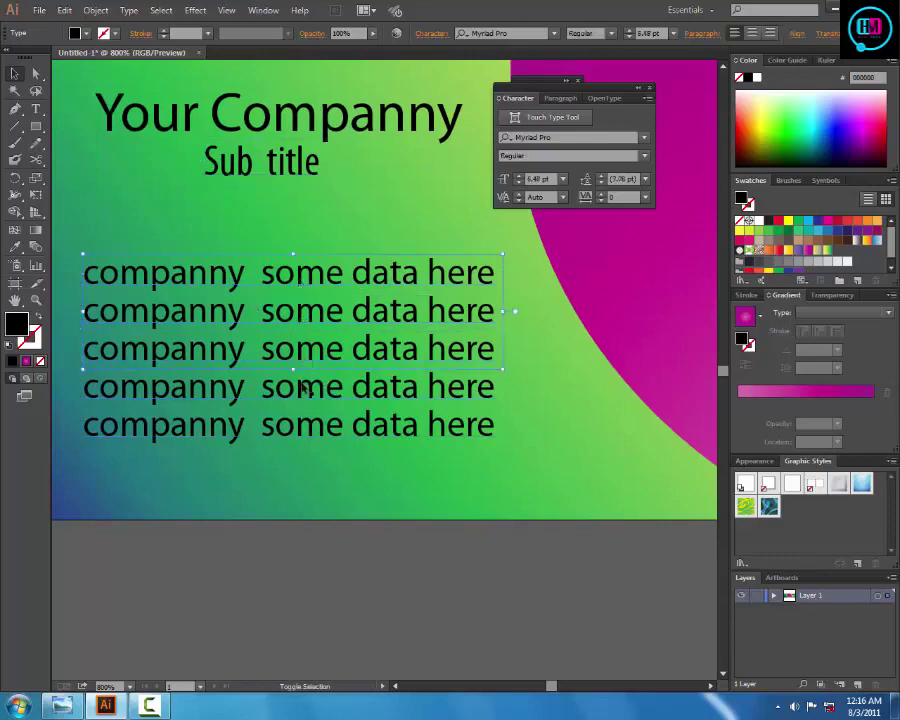
{"action": "left_click", "coordinate": [316, 433], "text": "shift"}
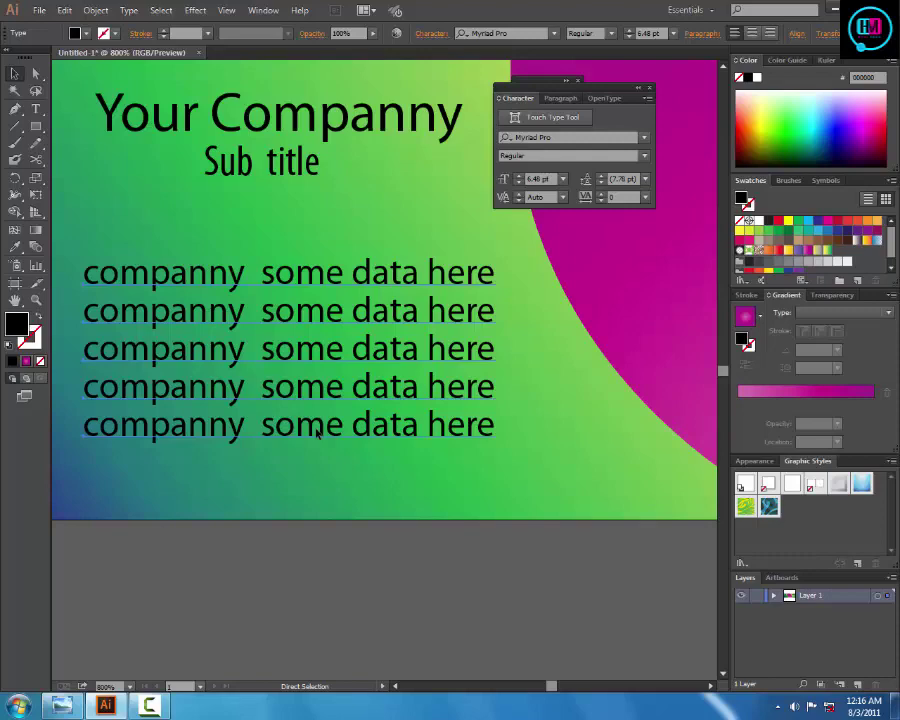
{"action": "key", "text": "ctrl+g"}
Step: Copy the grouped data lines under Your Product Deatils and nudge that heading right
{"action": "left_click", "coordinate": [317, 417], "text": "alt"}
{"action": "left_click", "coordinate": [317, 417], "text": "alt"}
{"action": "left_click", "coordinate": [317, 417], "text": "alt"}
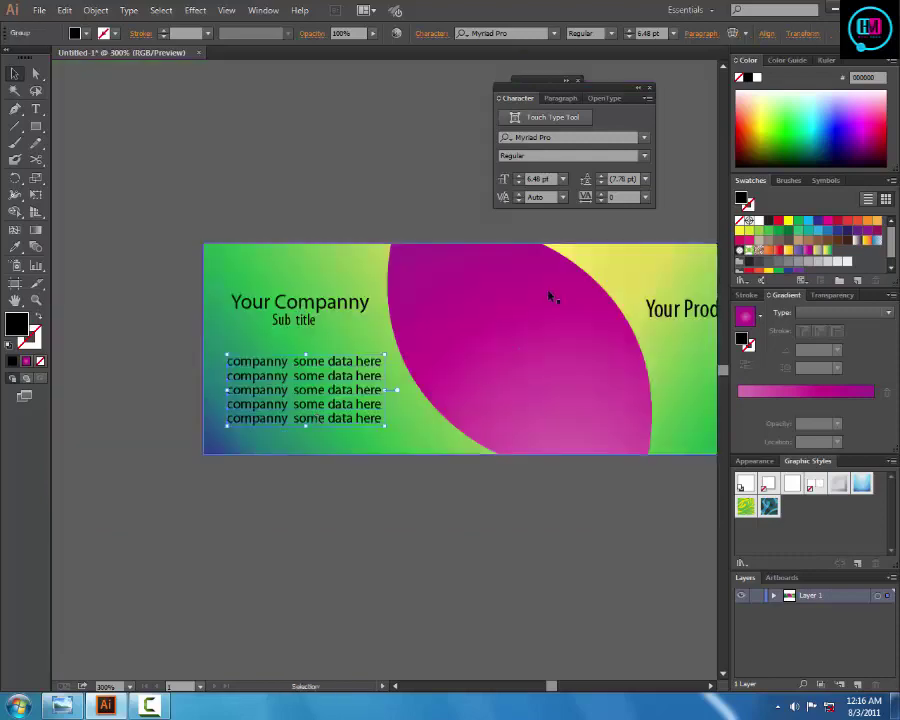
{"action": "scroll", "coordinate": [525, 345], "scroll_direction": "down", "scroll_amount": 2}
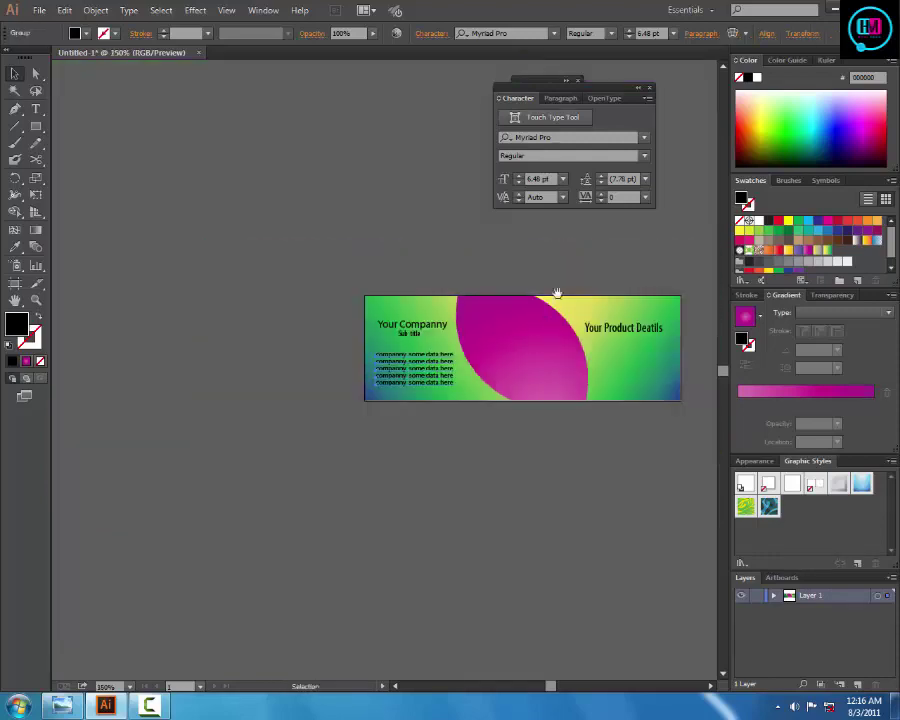
{"action": "left_click_drag", "start_coordinate": [556, 293], "coordinate": [460, 327]}
{"action": "left_click", "coordinate": [366, 357], "text": "ctrl"}
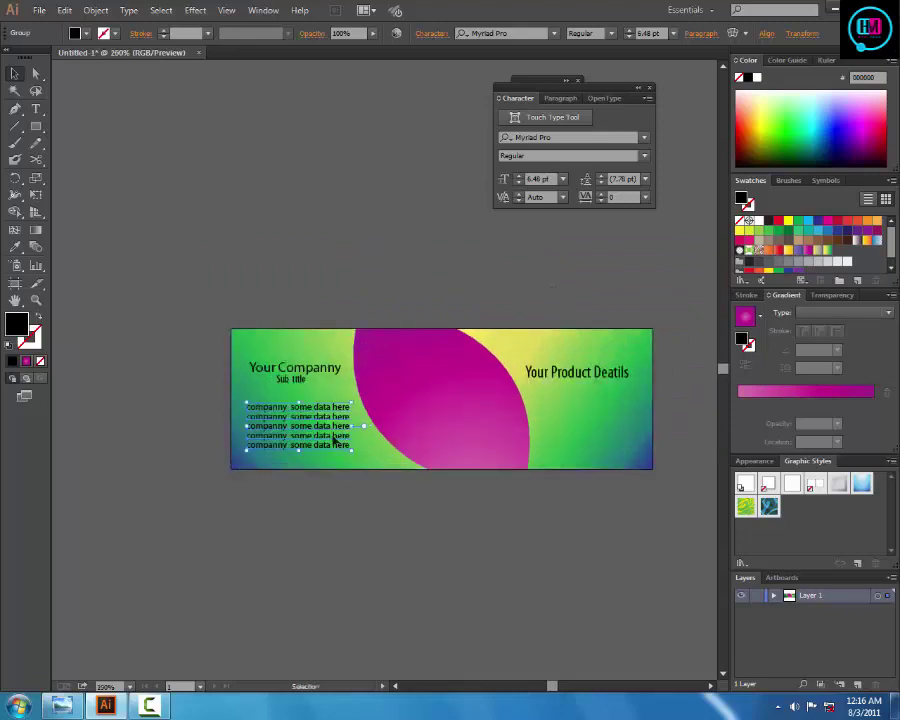
{"action": "left_click_drag", "start_coordinate": [328, 436], "coordinate": [620, 437]}
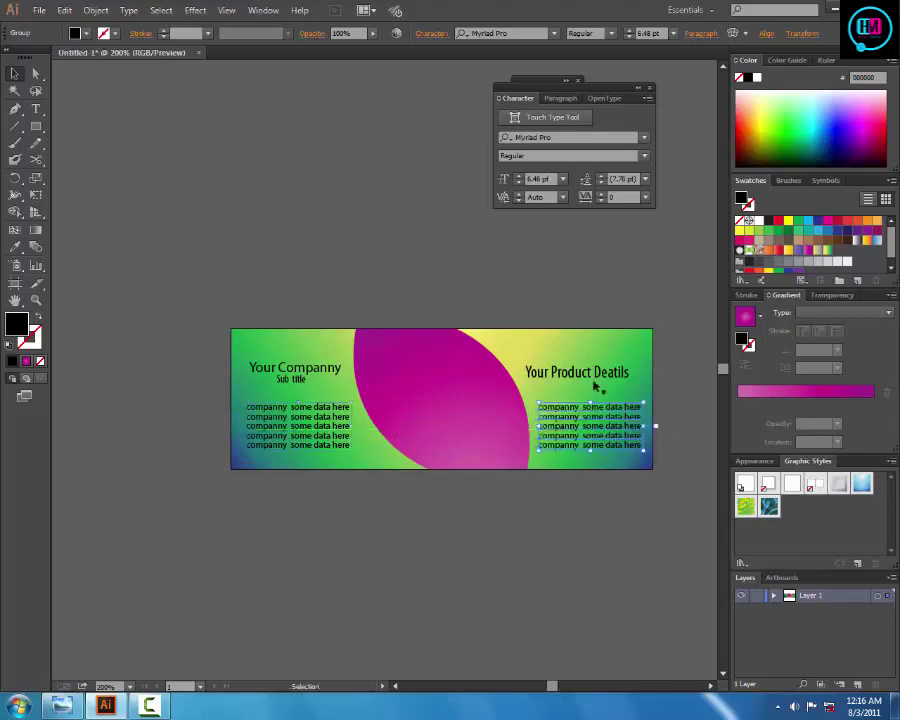
{"action": "left_click_drag", "start_coordinate": [594, 377], "coordinate": [606, 376]}
{"action": "left_click", "coordinate": [555, 305]}
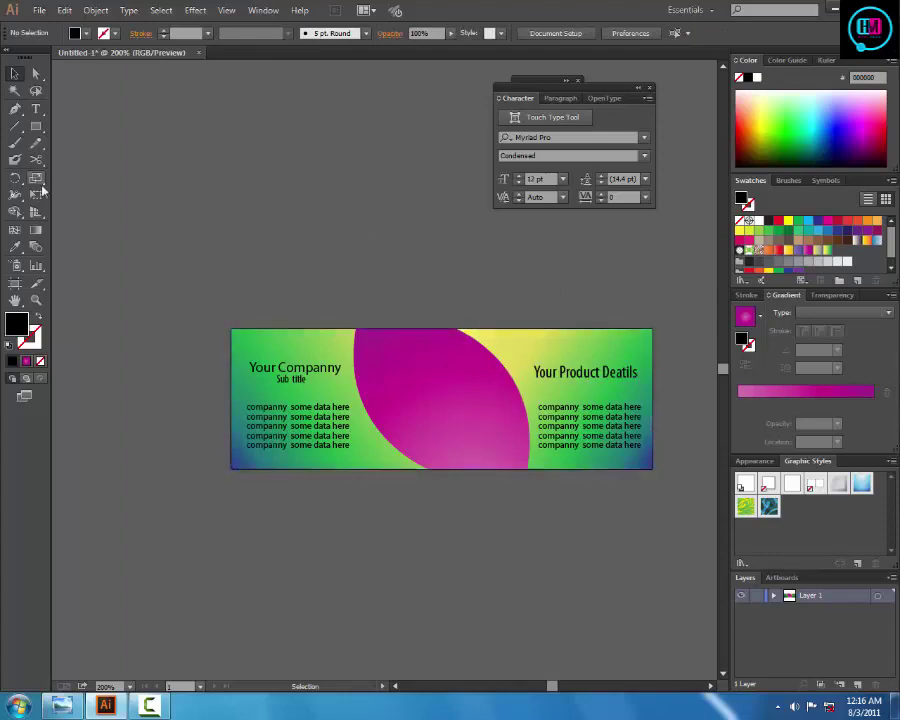
Step: Draw a three-point star from the magenta lens centre to form a black triangle
{"action": "left_click", "coordinate": [40, 130]}
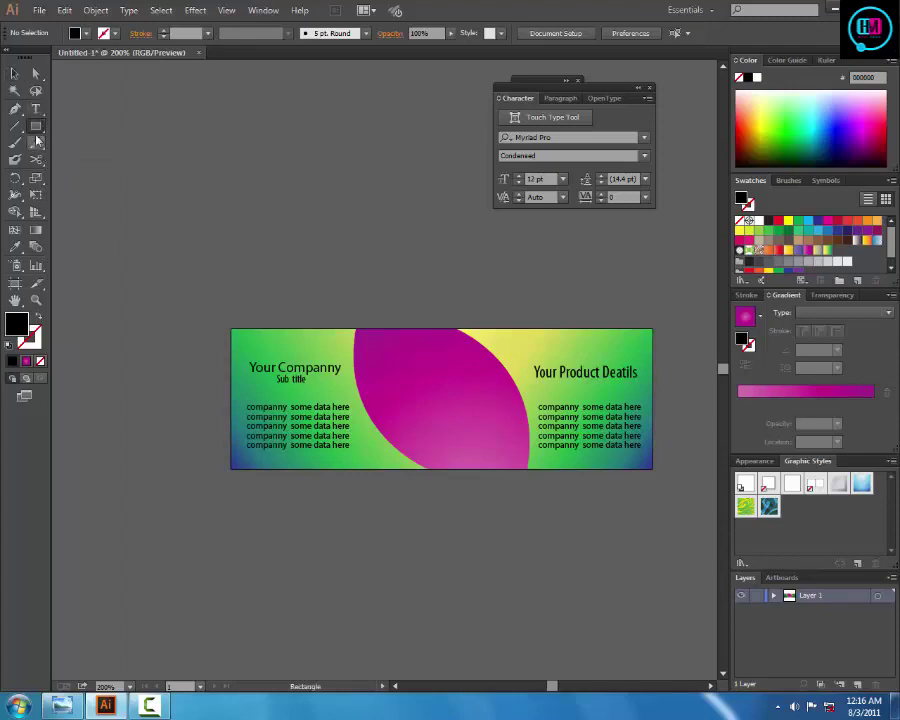
{"action": "left_click_drag", "start_coordinate": [41, 128], "coordinate": [88, 192]}
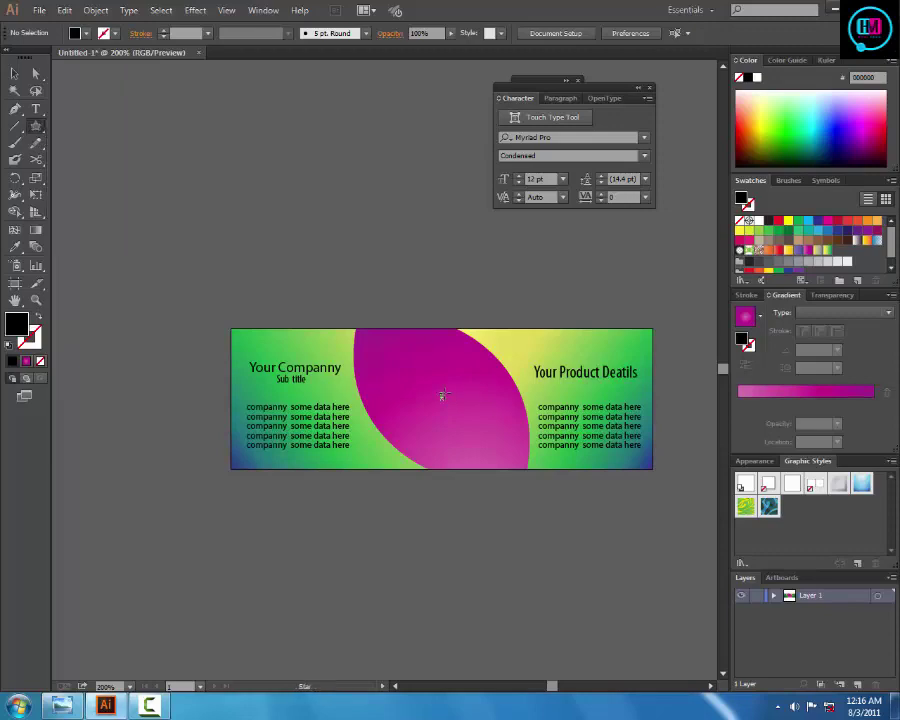
{"action": "mouse_move", "coordinate": [442, 396]}
{"action": "left_mouse_down"}
{"action": "mouse_move", "coordinate": [487, 441]}
{"action": "mouse_move", "coordinate": [506, 446]}
{"action": "mouse_move", "coordinate": [516, 403]}
{"action": "mouse_move", "coordinate": [508, 372]}
{"action": "mouse_move", "coordinate": [507, 389]}
{"action": "mouse_move", "coordinate": [470, 388]}
{"action": "left_mouse_up"}
{"action": "key", "text": "Down"}
{"action": "key", "text": "Down"}
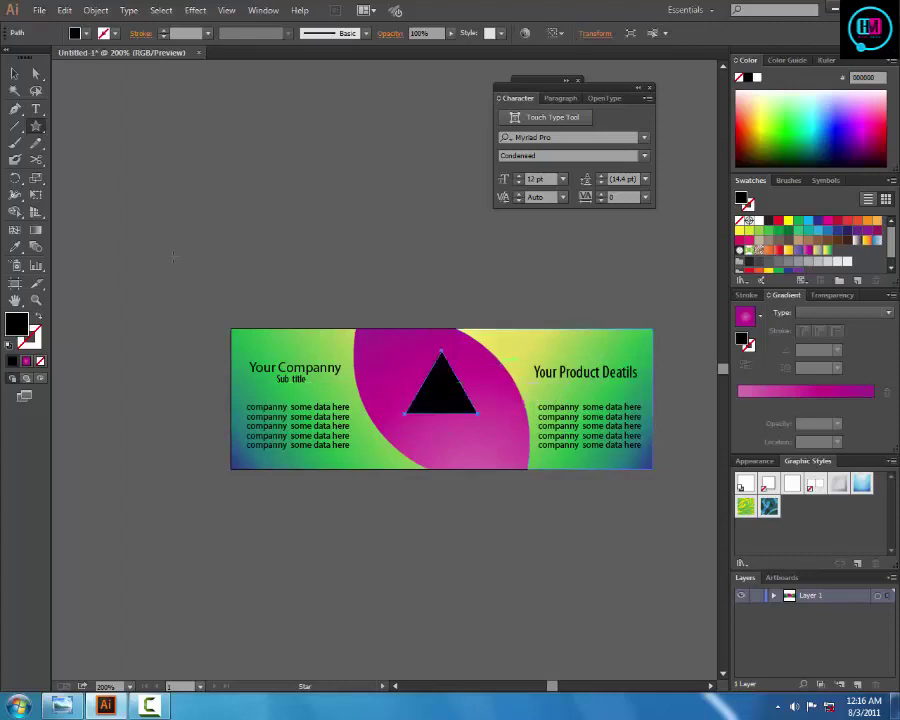
{"action": "left_click", "coordinate": [14, 73]}
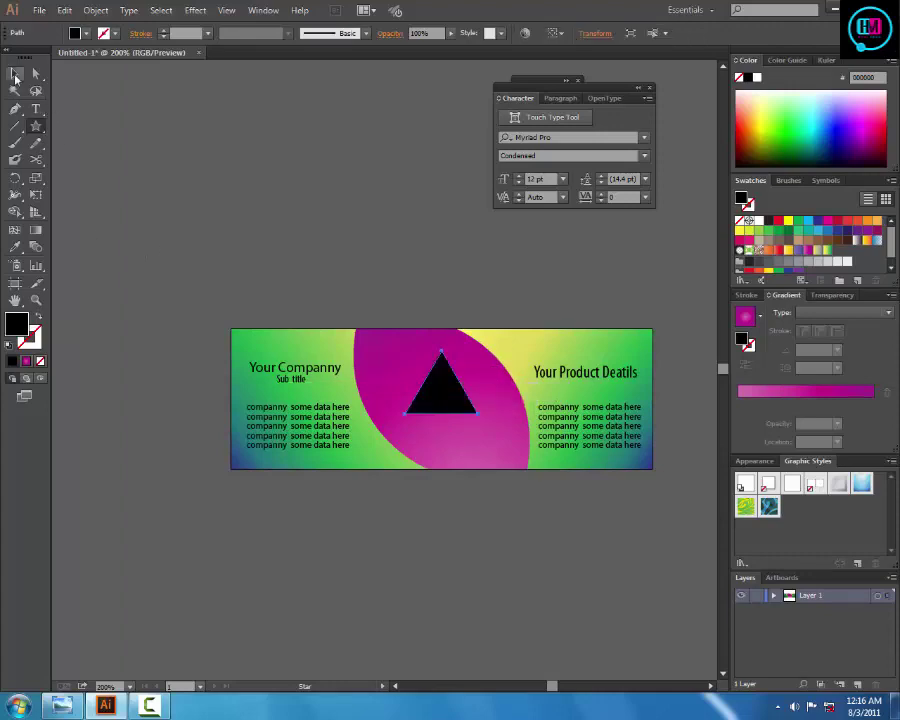
{"action": "left_click", "coordinate": [286, 179]}
{"action": "key", "text": "ctrl+minus"}
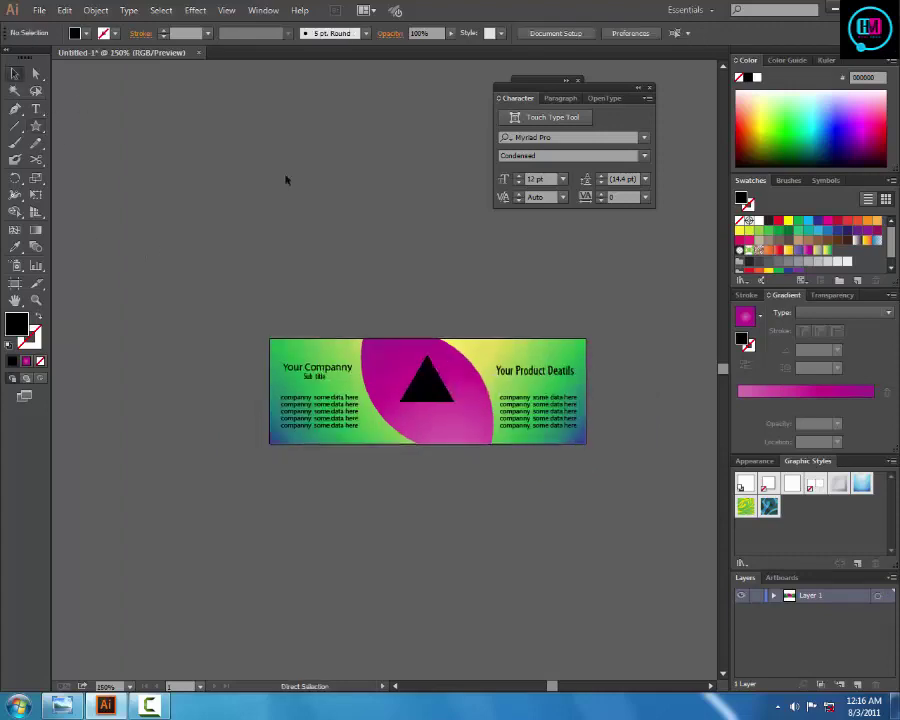
{"action": "key", "text": "ctrl+minus"}
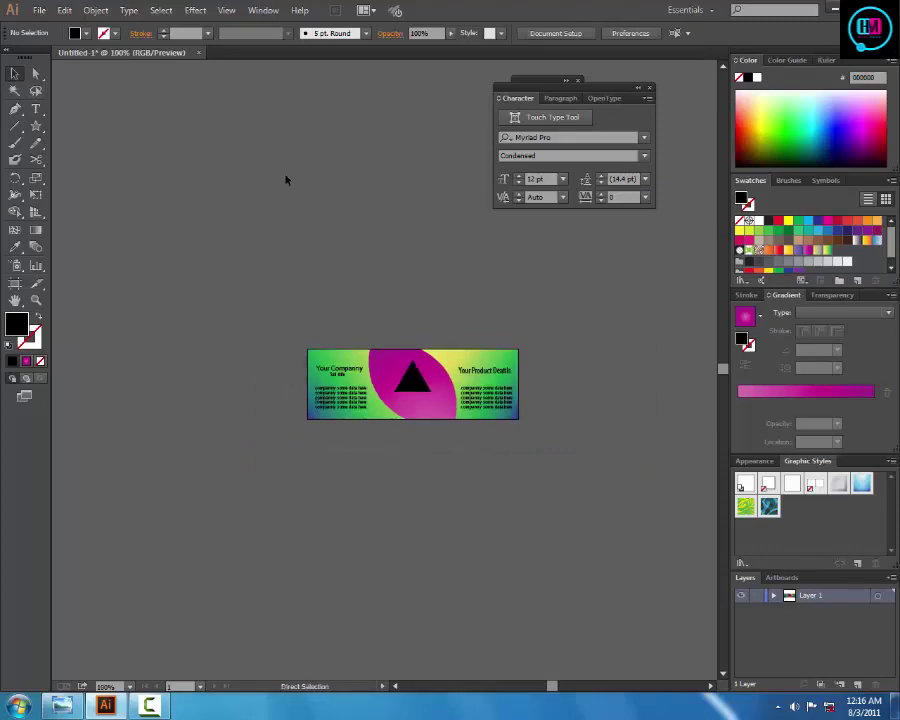
{"action": "key", "text": "ctrl+plus"}
{"action": "key", "text": "ctrl+plus"}
{"action": "key", "text": "ctrl+plus"}
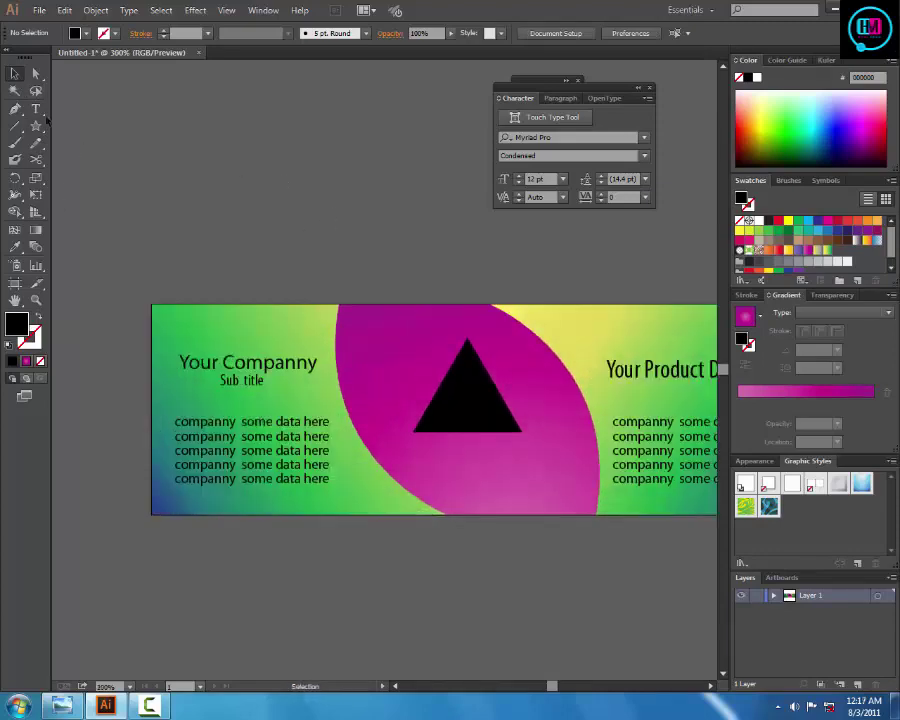
{"action": "left_click", "coordinate": [336, 321], "text": "ctrl+alt"}
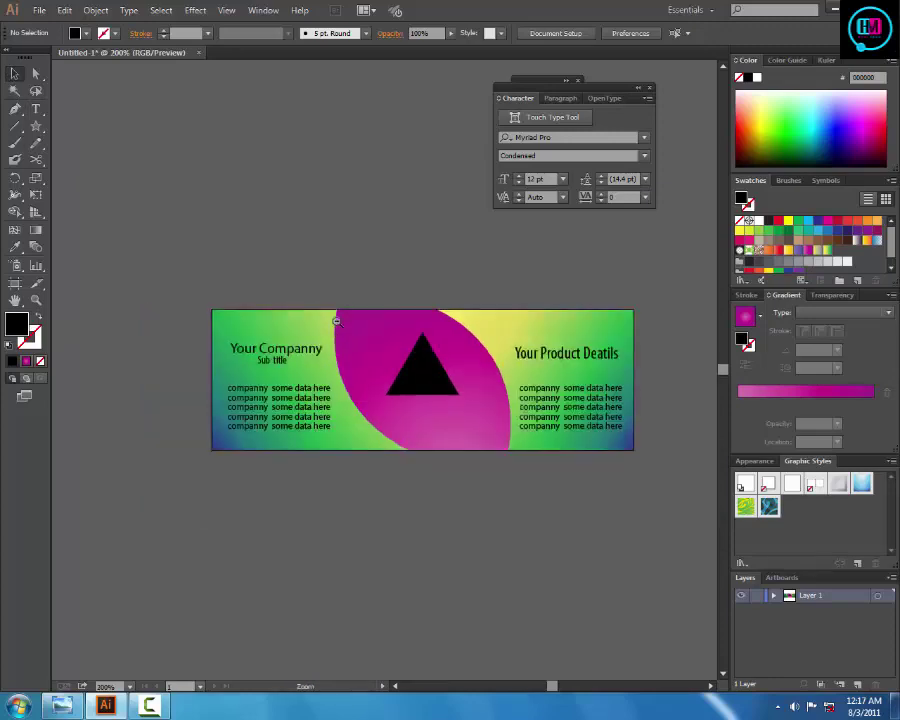